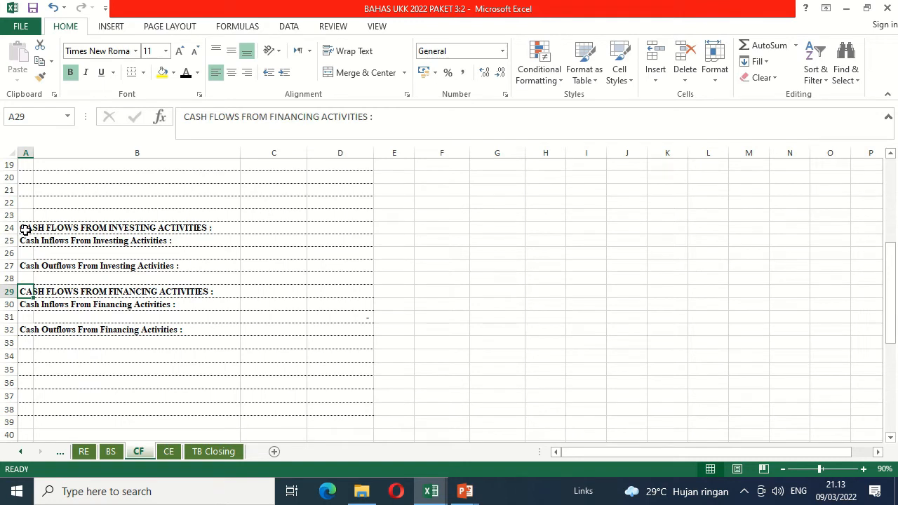
Step: Examine the investing, financing and operating activity sections of the cash flow statement on the CF sheet
{"action": "key", "text": "Up"}
{"action": "key", "text": "Up"}
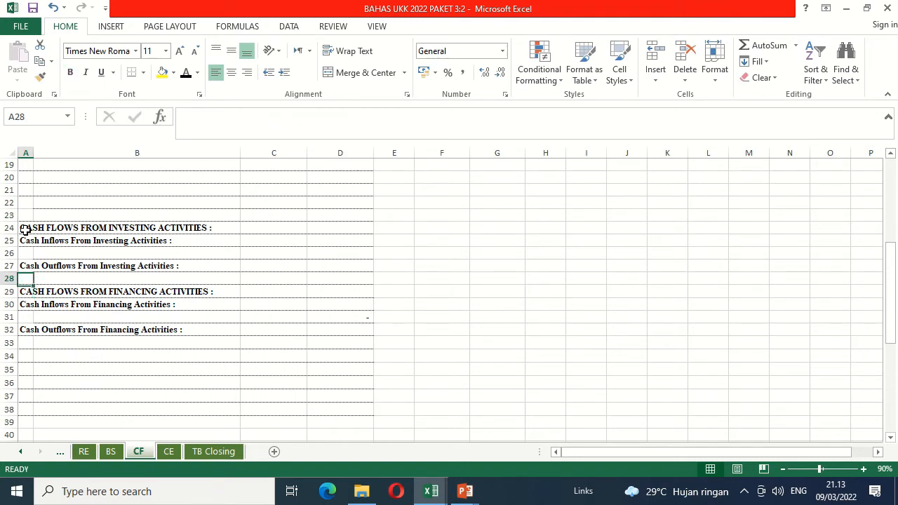
{"action": "key", "text": "ctrl+Home"}
{"action": "left_click", "coordinate": [25, 228]}
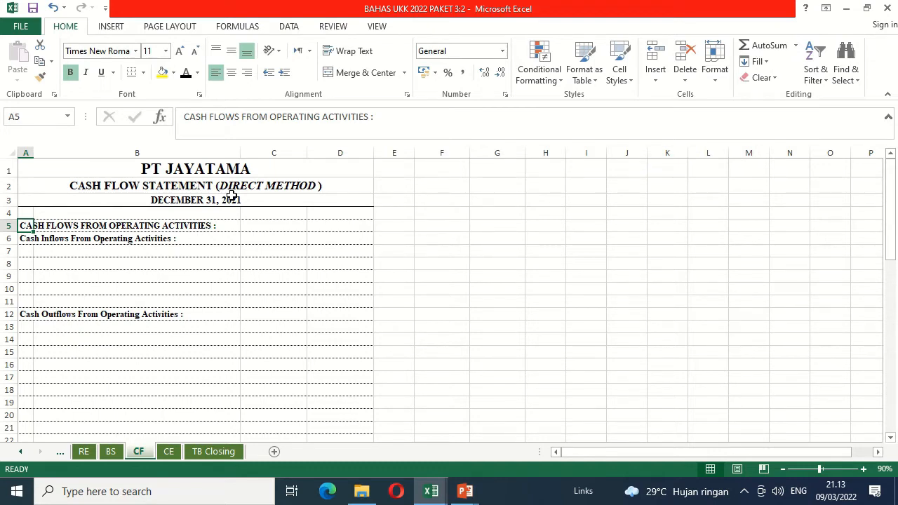
Step: Review the source sheets for the cash flow statement: CRJ, CPJ, PC and the adjusting entries on AE
{"action": "left_click", "coordinate": [21, 451]}
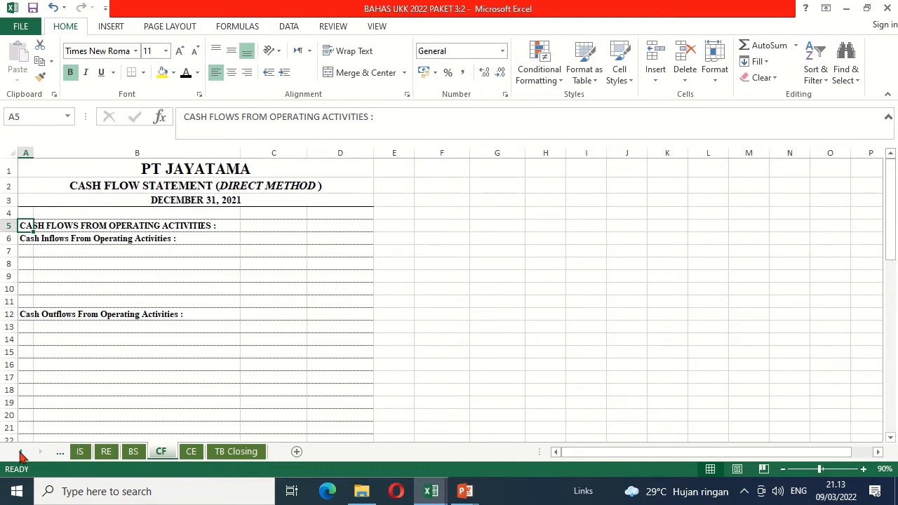
{"action": "left_click", "coordinate": [22, 452]}
{"action": "left_click", "coordinate": [21, 451]}
{"action": "left_click", "coordinate": [21, 451]}
{"action": "left_click", "coordinate": [21, 451]}
{"action": "left_click", "coordinate": [21, 452]}
{"action": "left_click", "coordinate": [21, 452]}
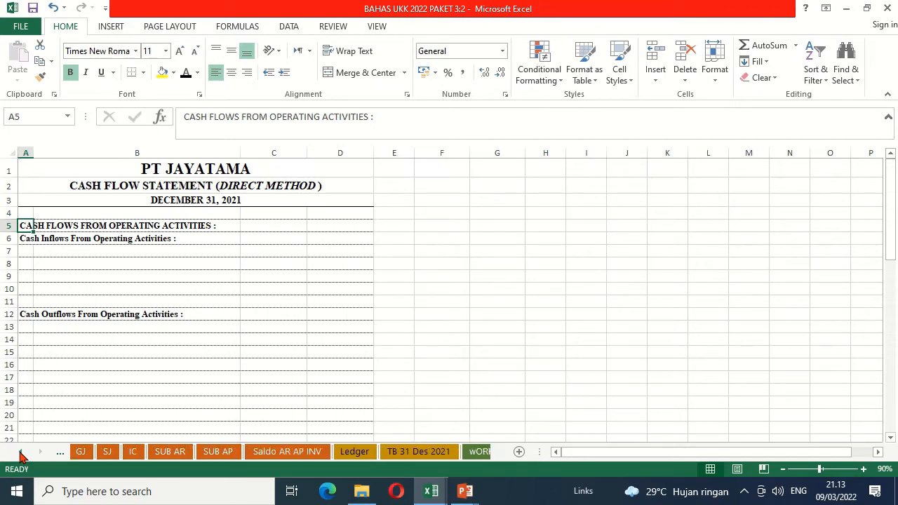
{"action": "left_click", "coordinate": [21, 452]}
{"action": "left_click", "coordinate": [21, 452]}
{"action": "left_click", "coordinate": [21, 451]}
{"action": "left_click", "coordinate": [22, 452]}
{"action": "left_click", "coordinate": [21, 452]}
{"action": "left_click", "coordinate": [21, 451]}
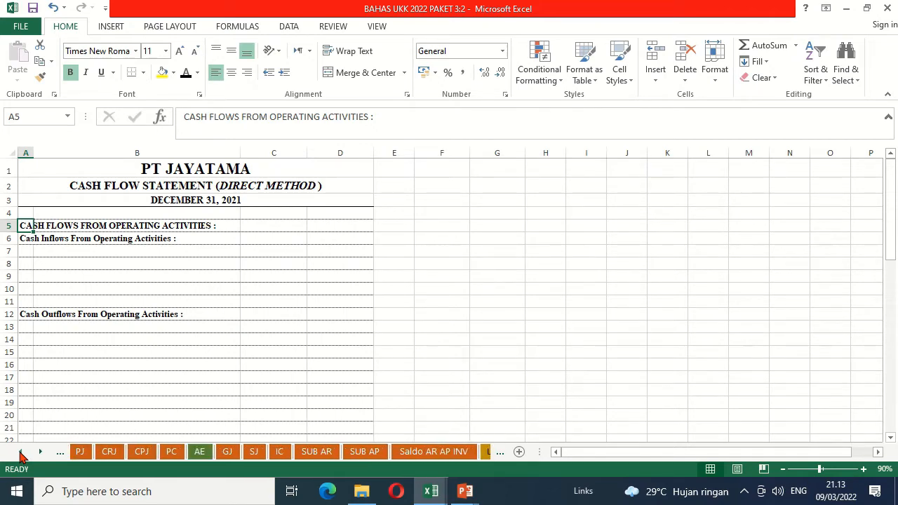
{"action": "left_click", "coordinate": [113, 451]}
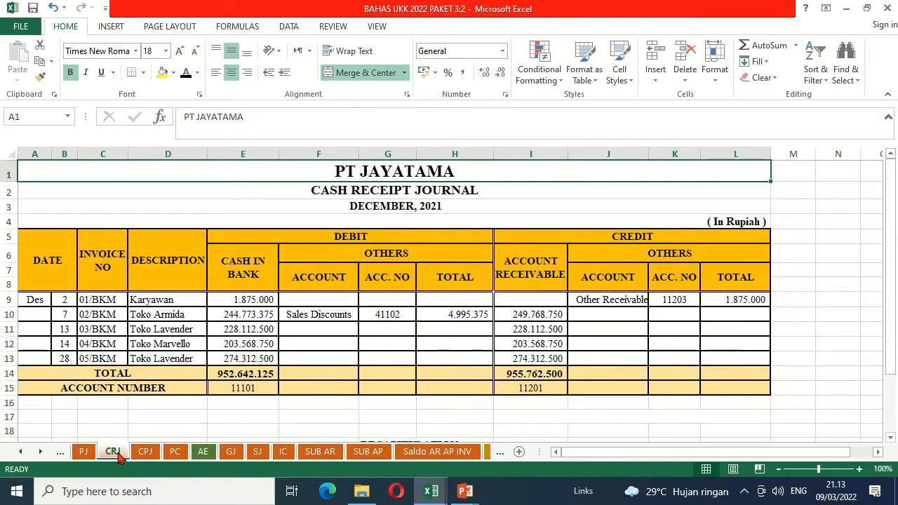
{"action": "left_click", "coordinate": [145, 453]}
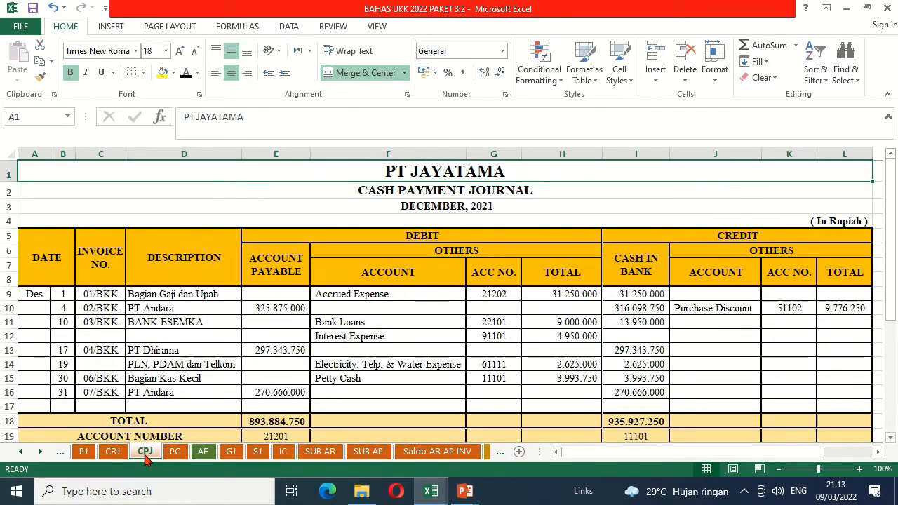
{"action": "left_click", "coordinate": [178, 455]}
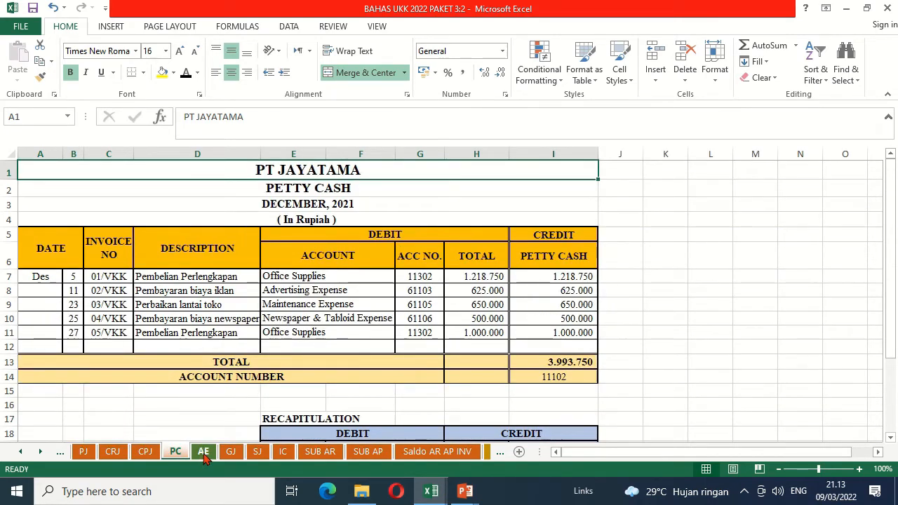
{"action": "left_click", "coordinate": [203, 453]}
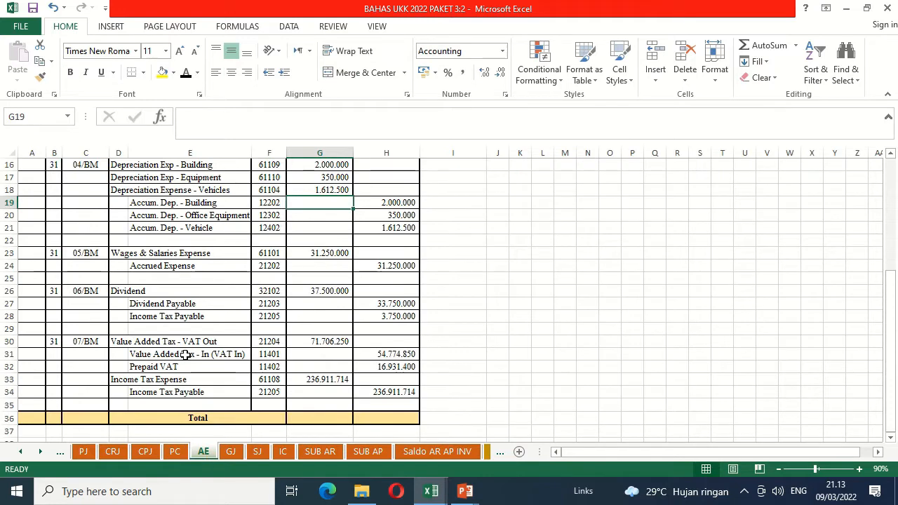
{"action": "left_click", "coordinate": [153, 242]}
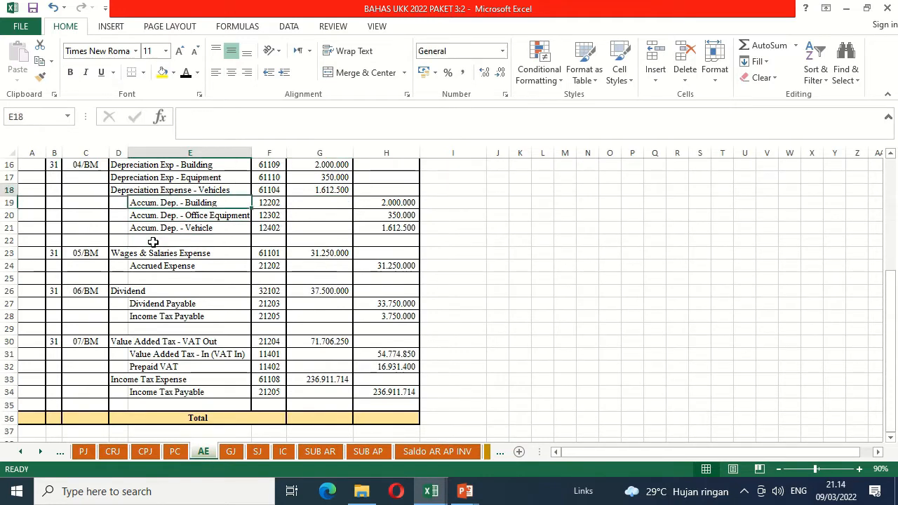
{"action": "key", "text": "ctrl+Home"}
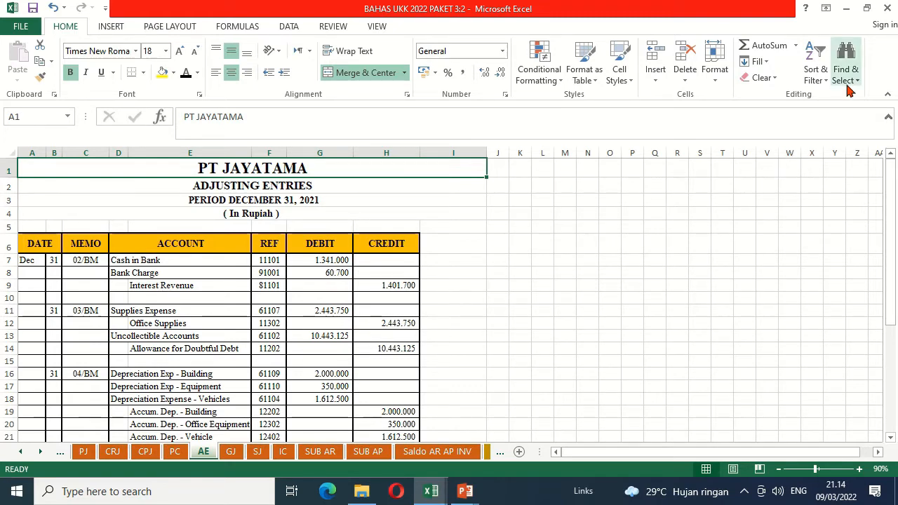
Step: Arrange the two open workbook windows vertically
{"action": "left_click", "coordinate": [377, 28]}
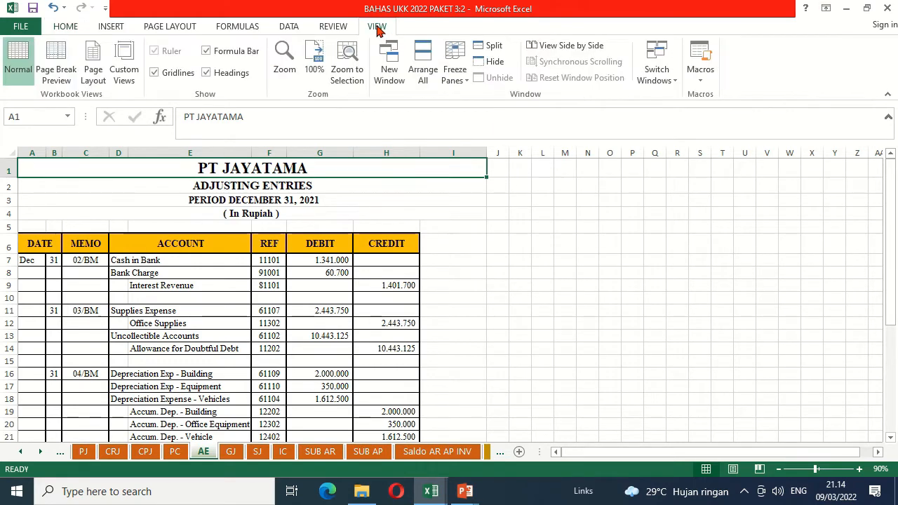
{"action": "left_click", "coordinate": [423, 69]}
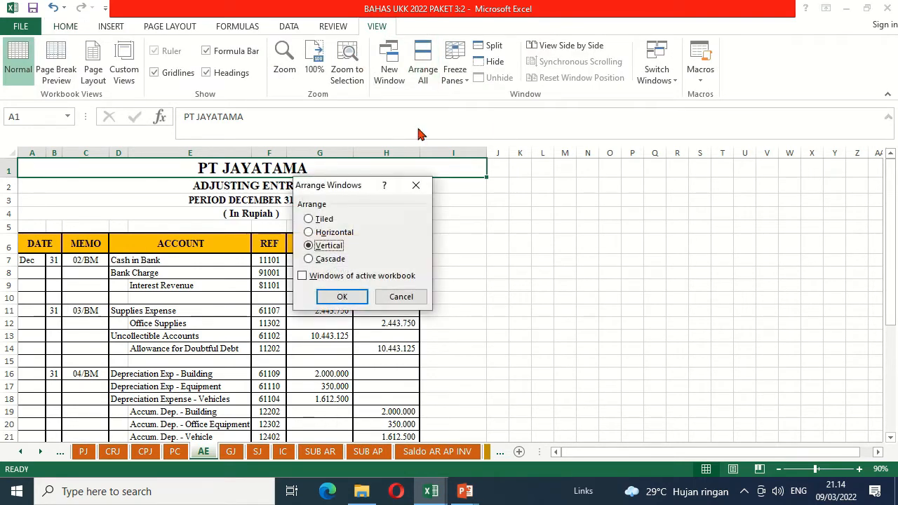
{"action": "left_click", "coordinate": [342, 297]}
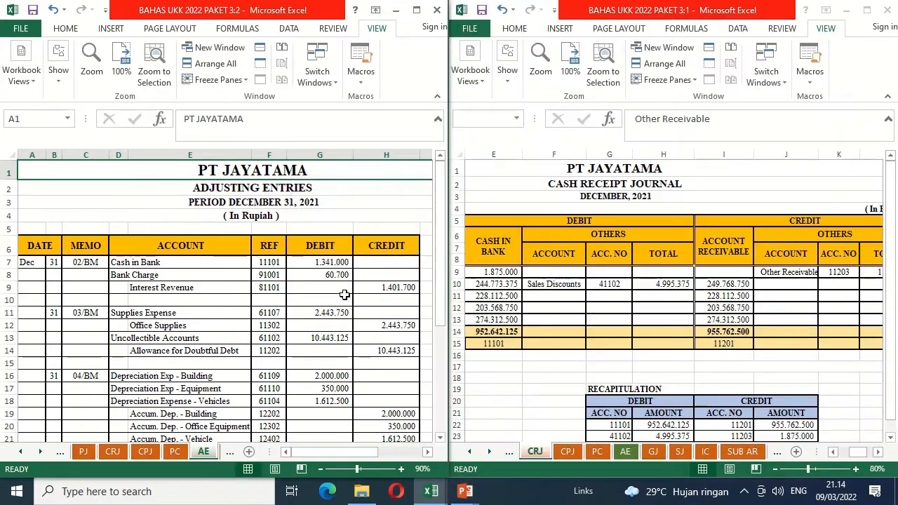
Step: Show the CRJ sheet in the 3:2 window and the CF sheet in the 3:1 window
{"action": "left_click", "coordinate": [113, 451]}
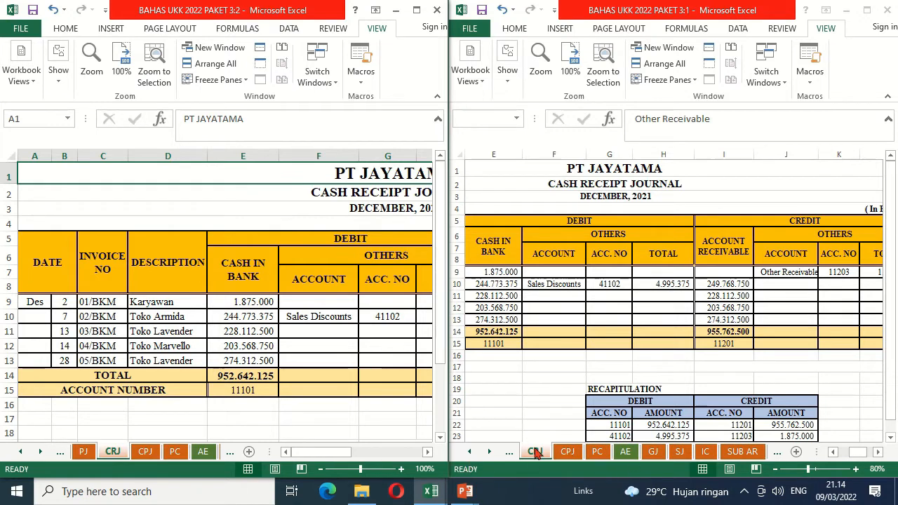
{"action": "left_click", "coordinate": [491, 453]}
{"action": "left_click", "coordinate": [491, 453]}
{"action": "left_click", "coordinate": [491, 453]}
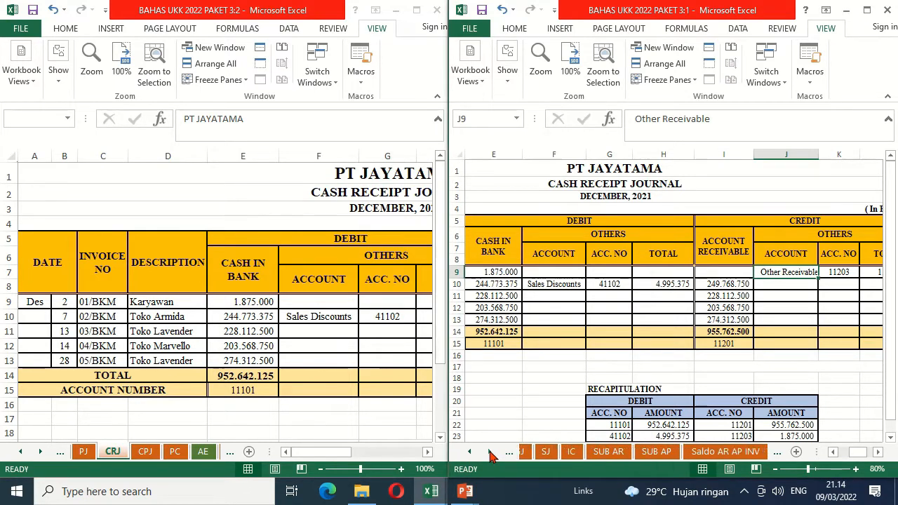
{"action": "left_click", "coordinate": [491, 454]}
{"action": "left_click", "coordinate": [491, 453]}
{"action": "left_click", "coordinate": [490, 453]}
{"action": "left_click", "coordinate": [491, 453]}
{"action": "left_click", "coordinate": [490, 453]}
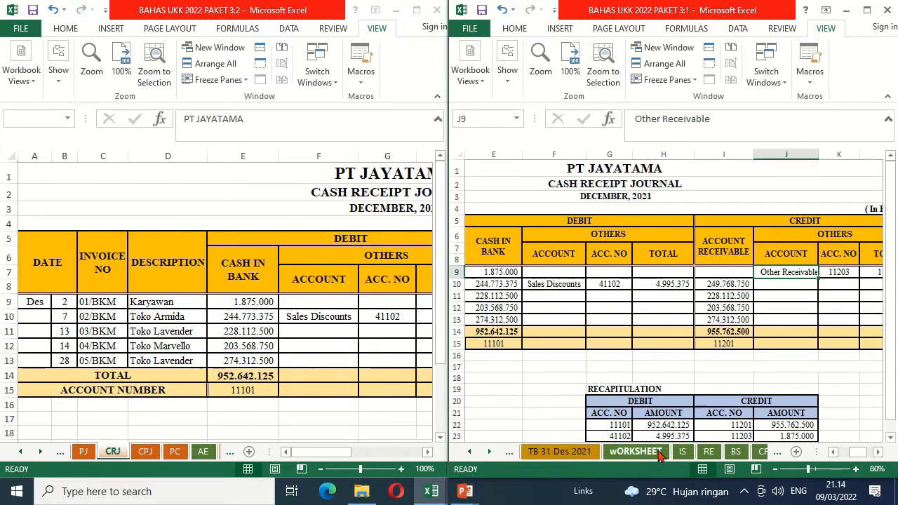
{"action": "left_click", "coordinate": [765, 453]}
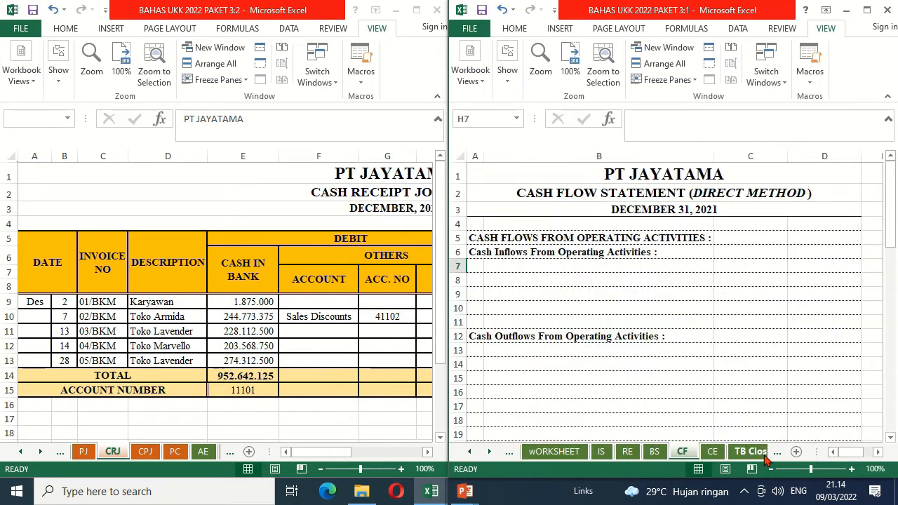
Step: Examine the hidden labels in B9 and B7 of CF, the AE sheet, and the row 9 entry across the cash receipt journal
{"action": "left_click", "coordinate": [509, 292]}
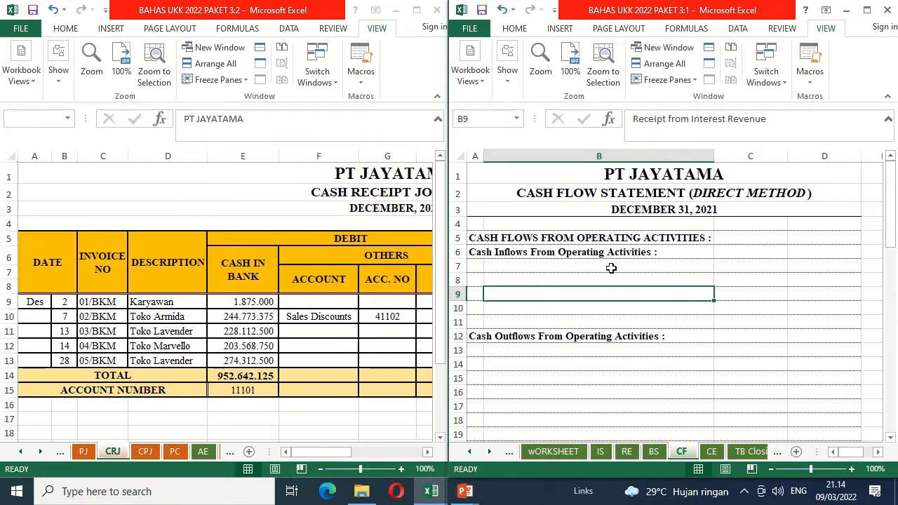
{"action": "left_click", "coordinate": [547, 269]}
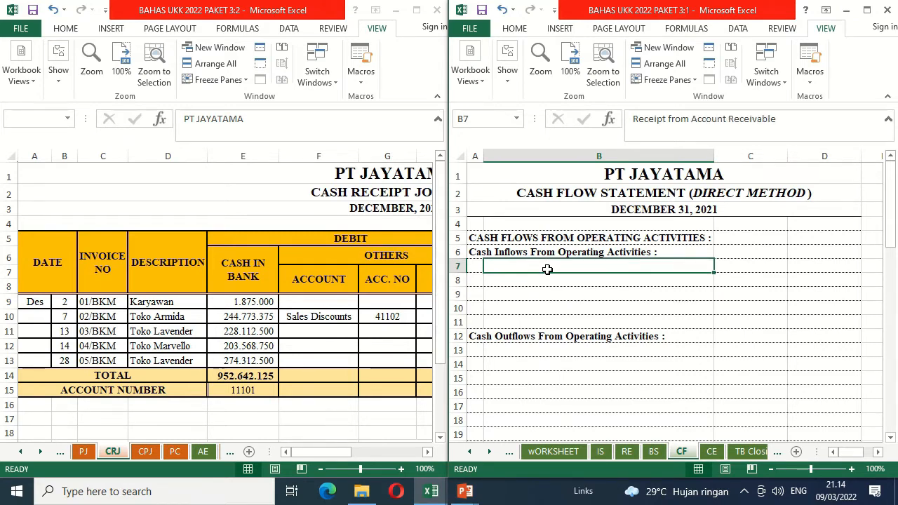
{"action": "left_click", "coordinate": [110, 452]}
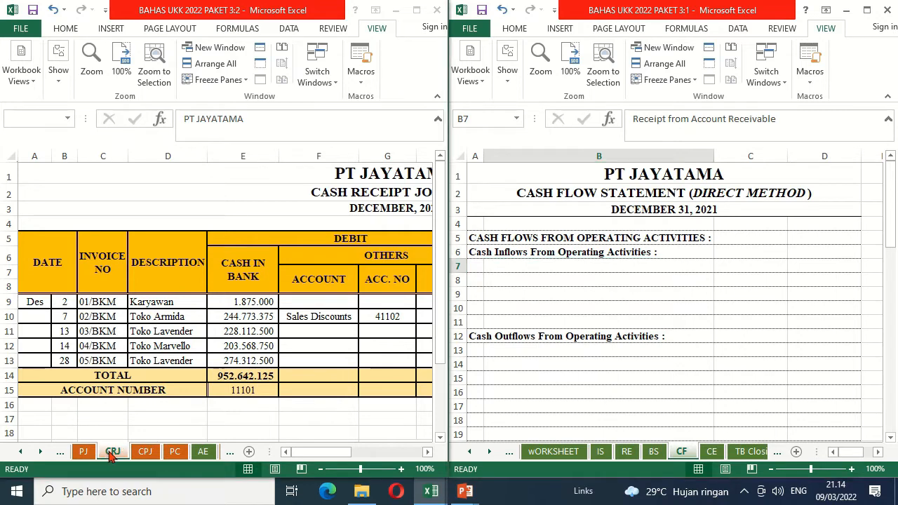
{"action": "left_click", "coordinate": [204, 453]}
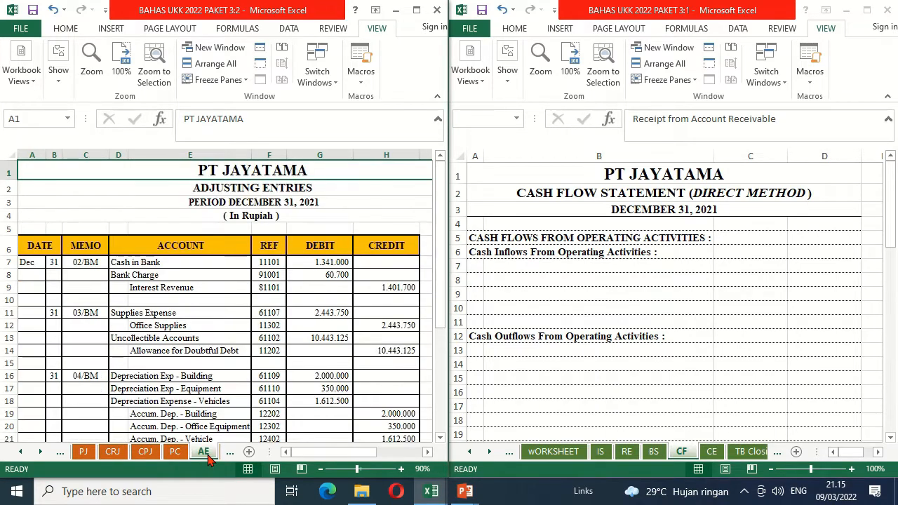
{"action": "left_click", "coordinate": [121, 454]}
{"action": "left_click", "coordinate": [243, 306]}
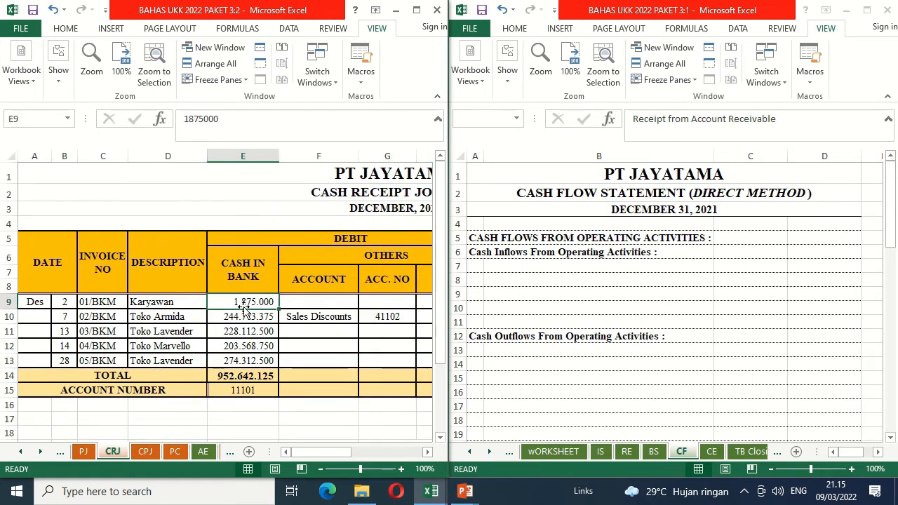
{"action": "key", "text": "Right"}
{"action": "key", "text": "Right"}
{"action": "key", "text": "Right"}
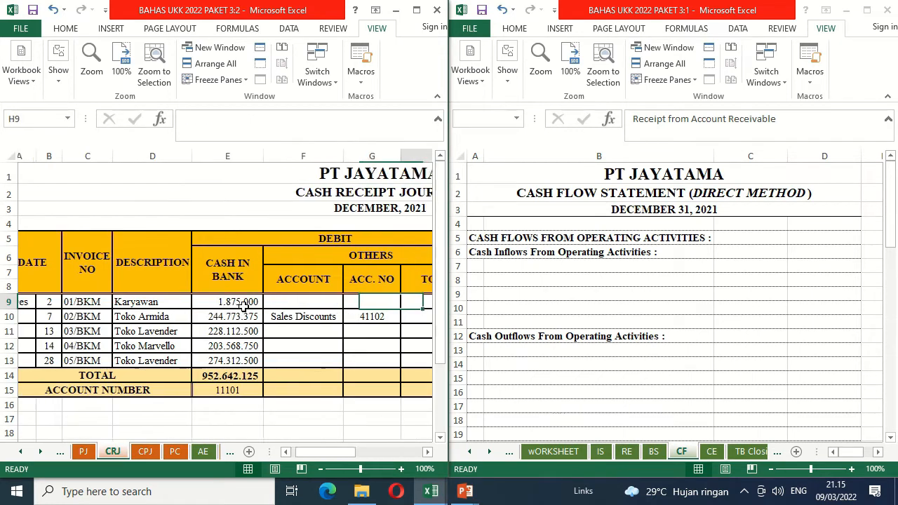
{"action": "key", "text": "Right"}
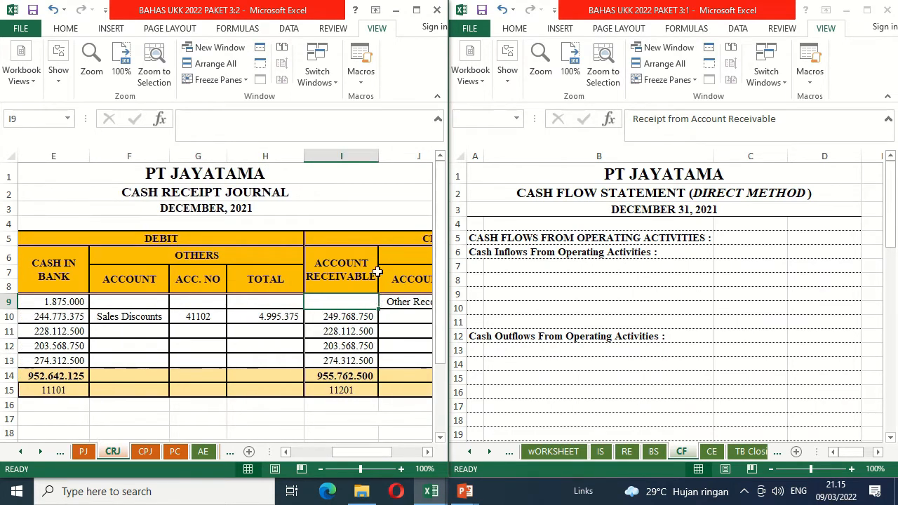
{"action": "key", "text": "Right"}
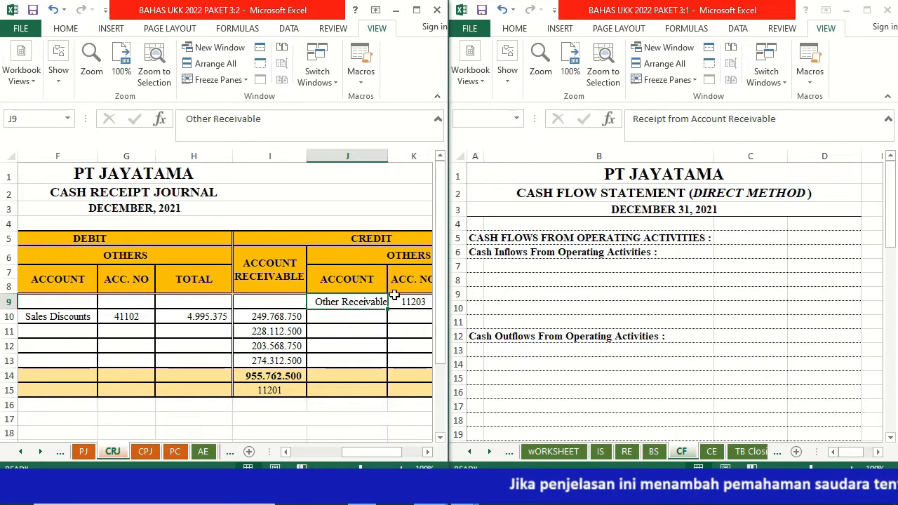
Step: Reveal the Receipt from Account Receivable label in B7 with black font and calculate its amount in C7 as =CRJ!I14-CRJ!H10
{"action": "left_click", "coordinate": [528, 265]}
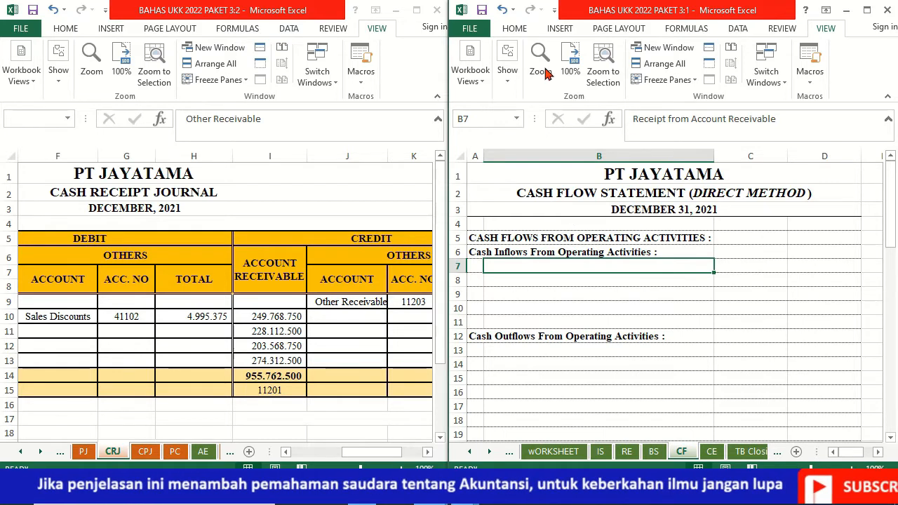
{"action": "left_click", "coordinate": [517, 31]}
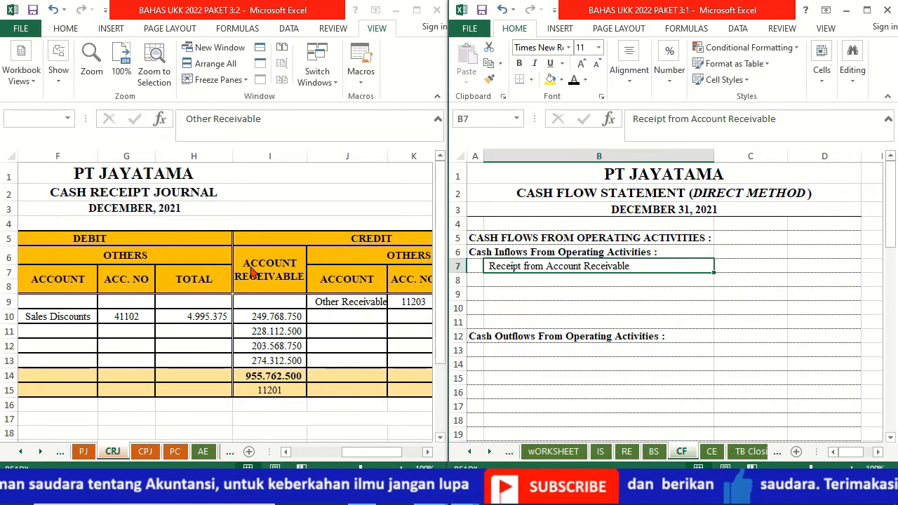
{"action": "left_click", "coordinate": [754, 271]}
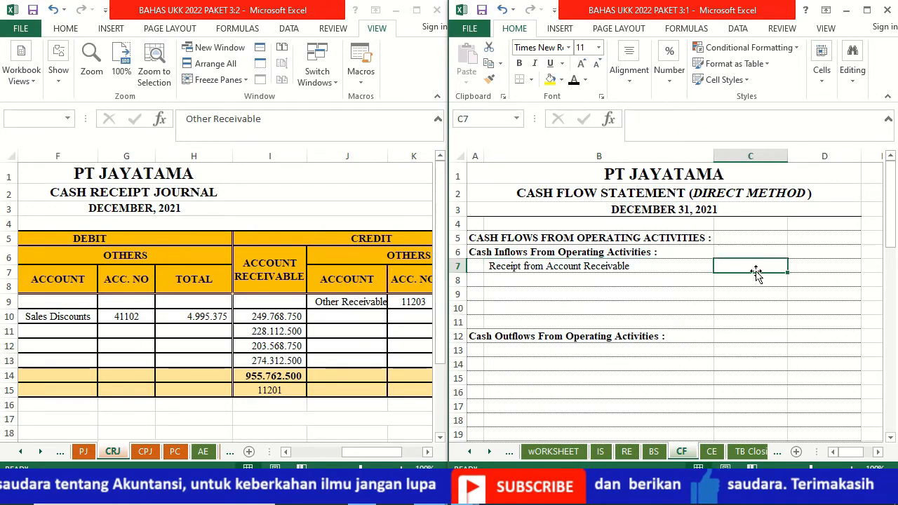
{"action": "type", "text": "="}
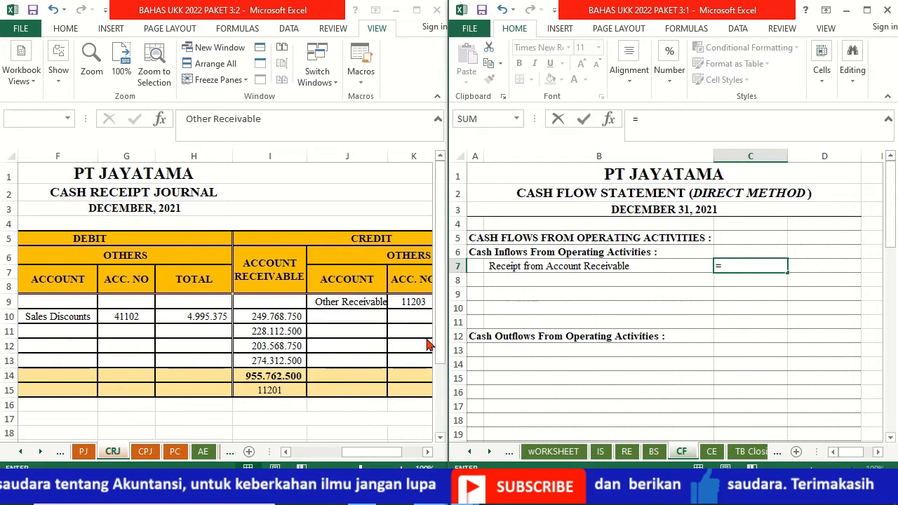
{"action": "left_click", "coordinate": [287, 377]}
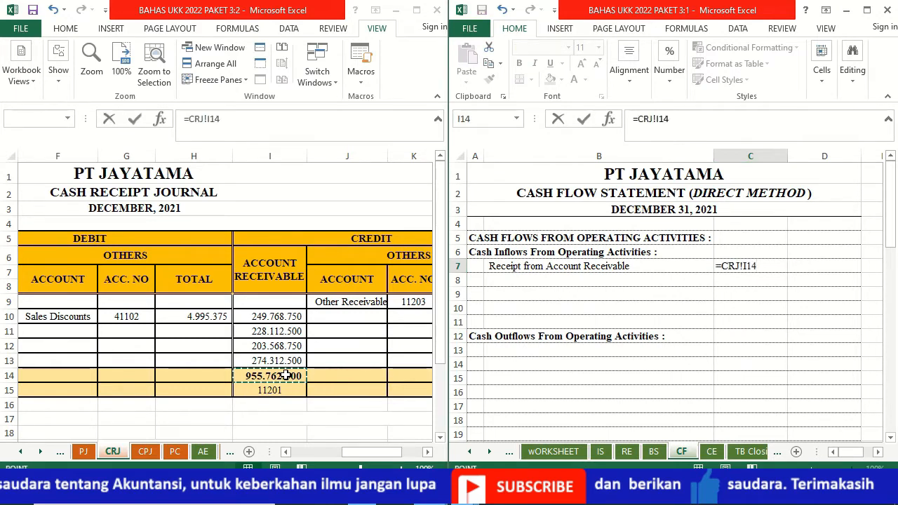
{"action": "type", "text": "-"}
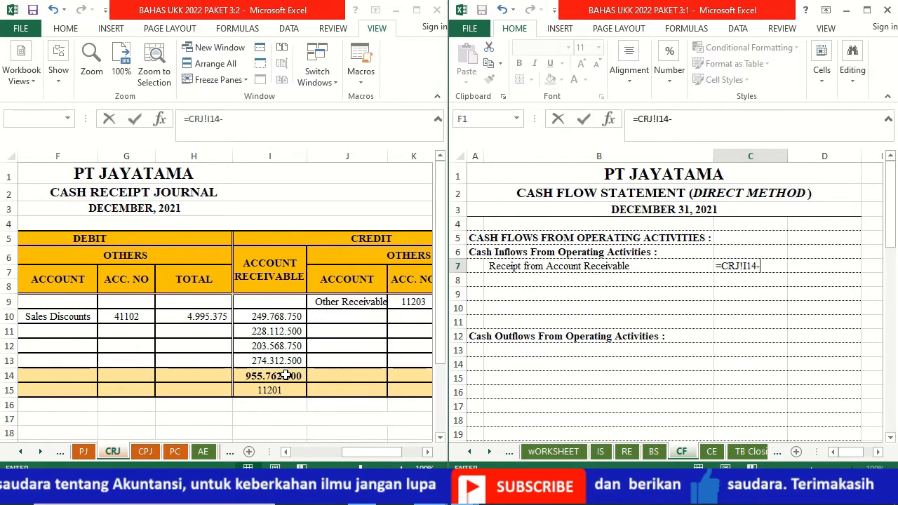
{"action": "left_click", "coordinate": [191, 316]}
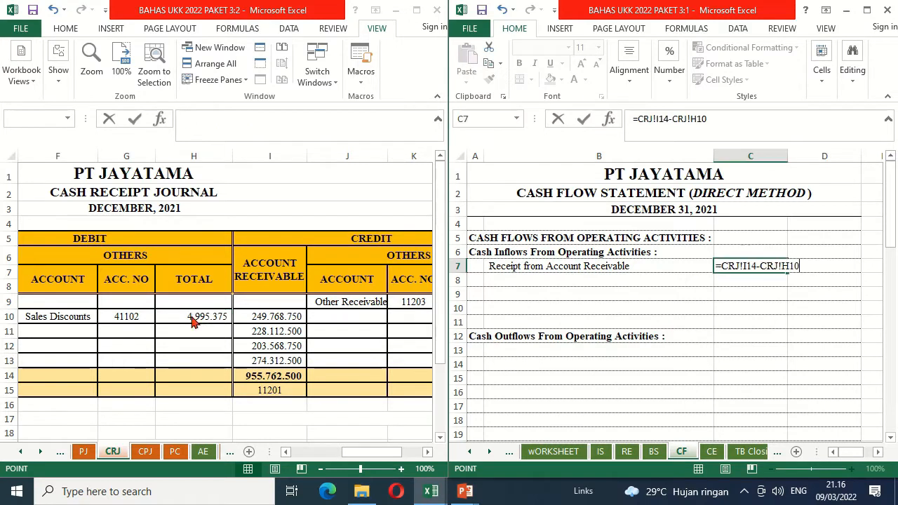
{"action": "key", "text": "Return"}
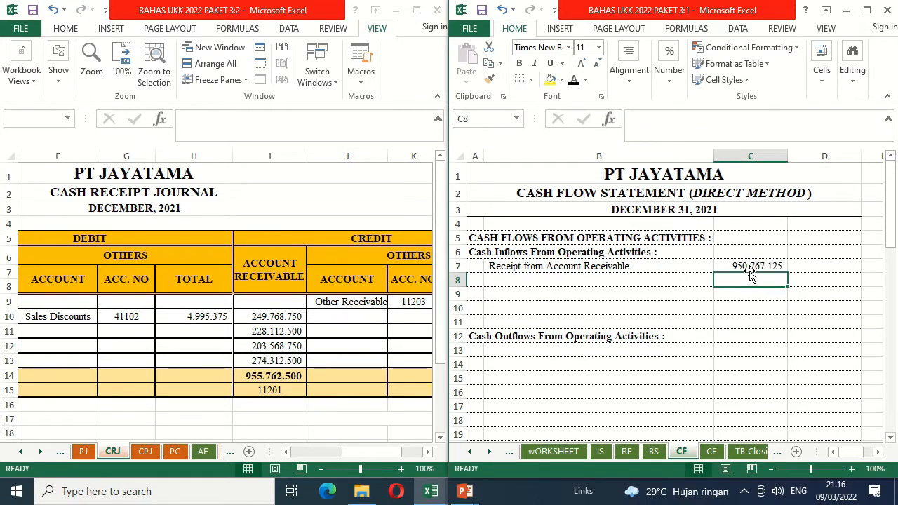
Step: Reveal the Receipt from Account Employees label in B8 with black font and link C8 to the Other Receivable total in L9 of CRJ
{"action": "left_click", "coordinate": [562, 282]}
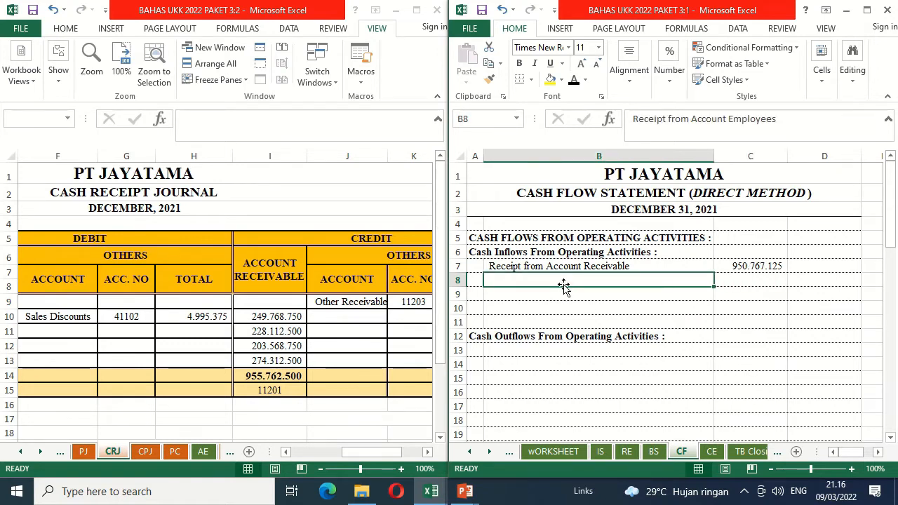
{"action": "left_click", "coordinate": [573, 81]}
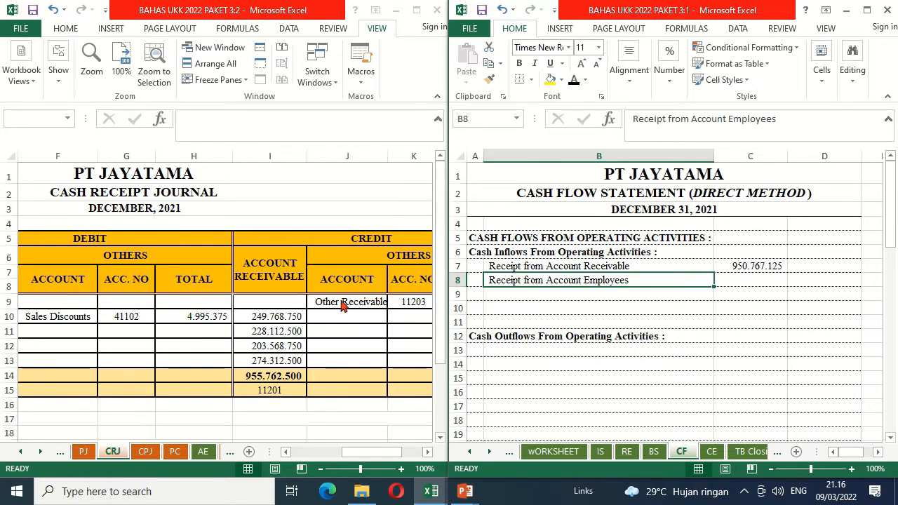
{"action": "left_click", "coordinate": [414, 303]}
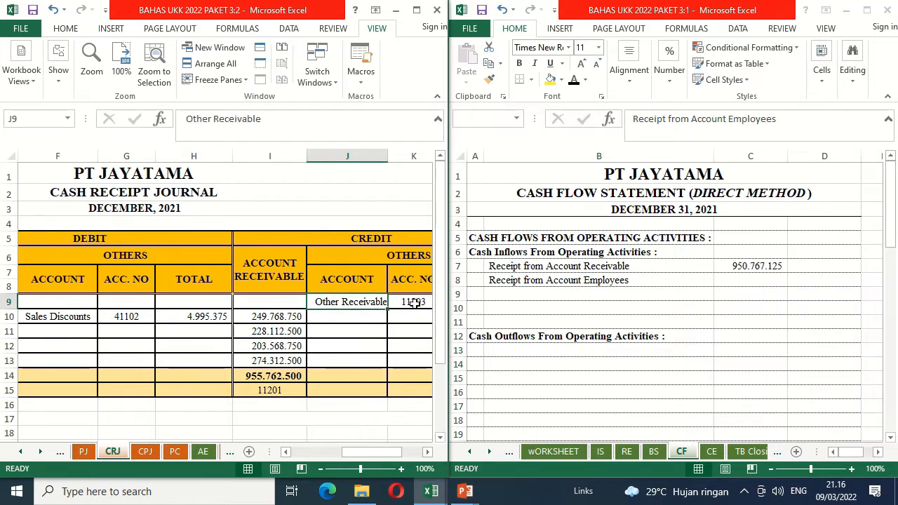
{"action": "left_click", "coordinate": [414, 302]}
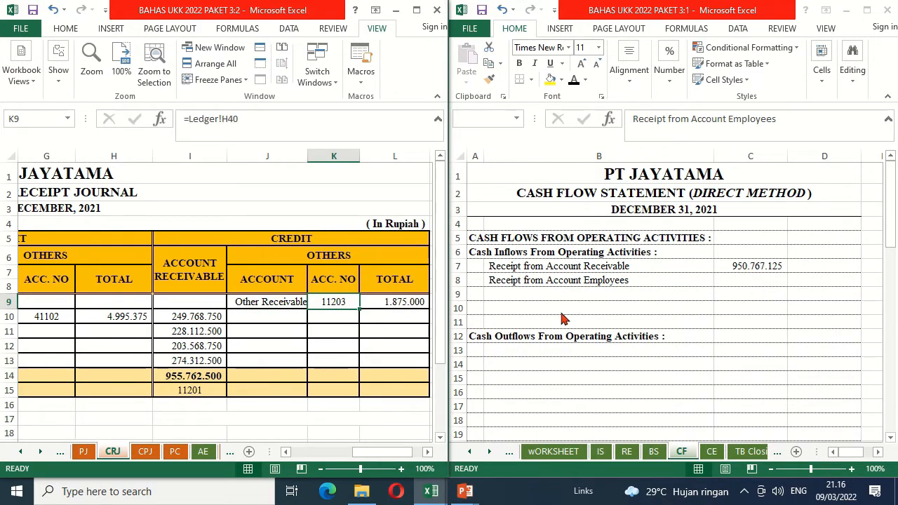
{"action": "left_click", "coordinate": [757, 283]}
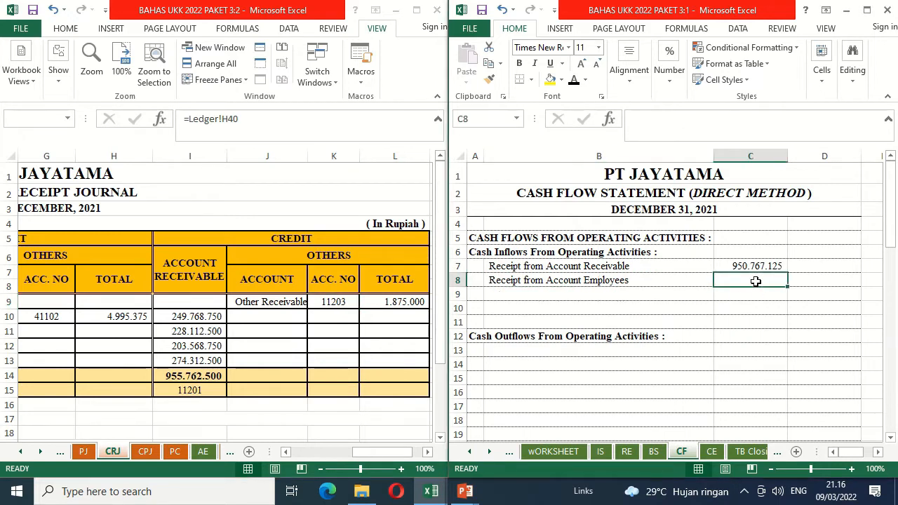
{"action": "type", "text": "="}
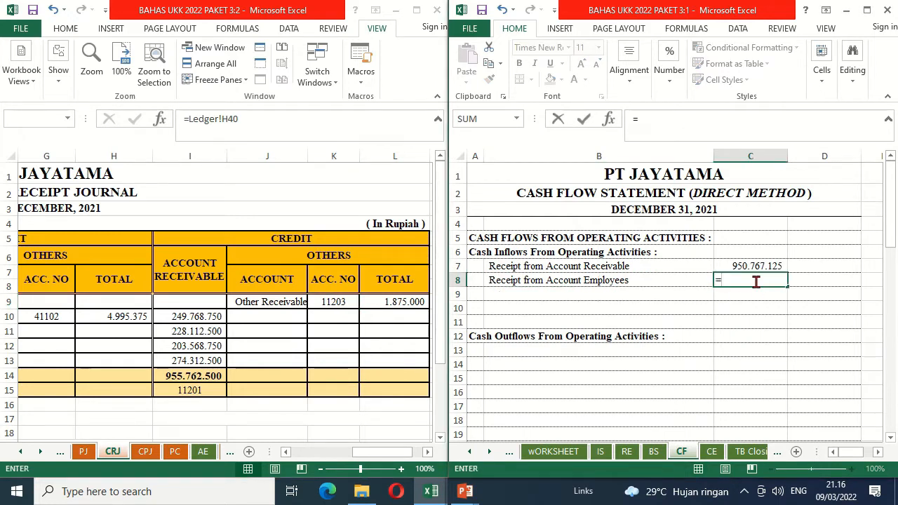
{"action": "left_click", "coordinate": [398, 303]}
{"action": "left_click", "coordinate": [399, 303]}
{"action": "key", "text": "Return"}
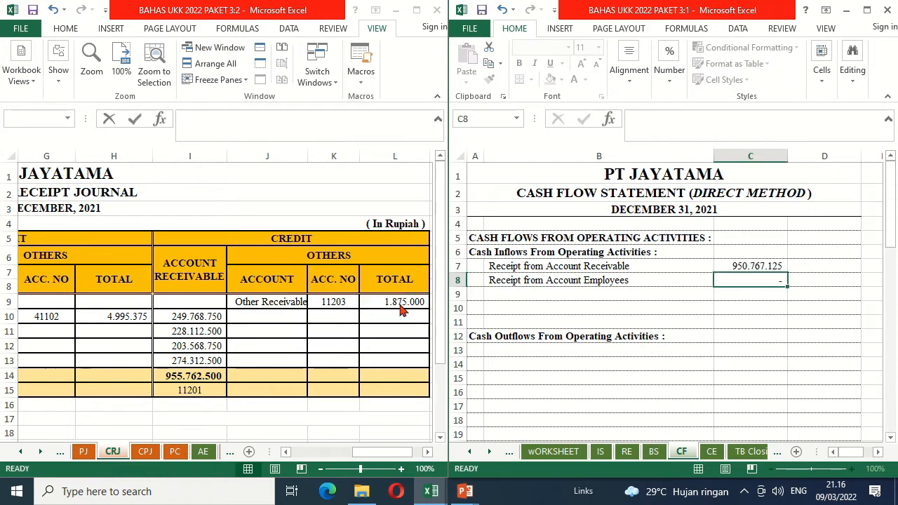
Step: Reveal the Receipt from Interest Revenue label in B9 with black font and link its amount in C9 as =AE!H9
{"action": "key", "text": "Left"}
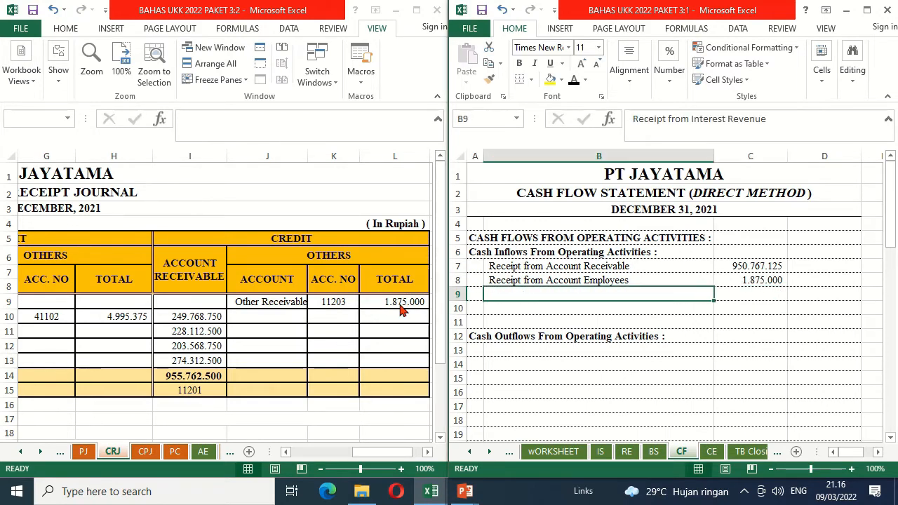
{"action": "left_click", "coordinate": [573, 80]}
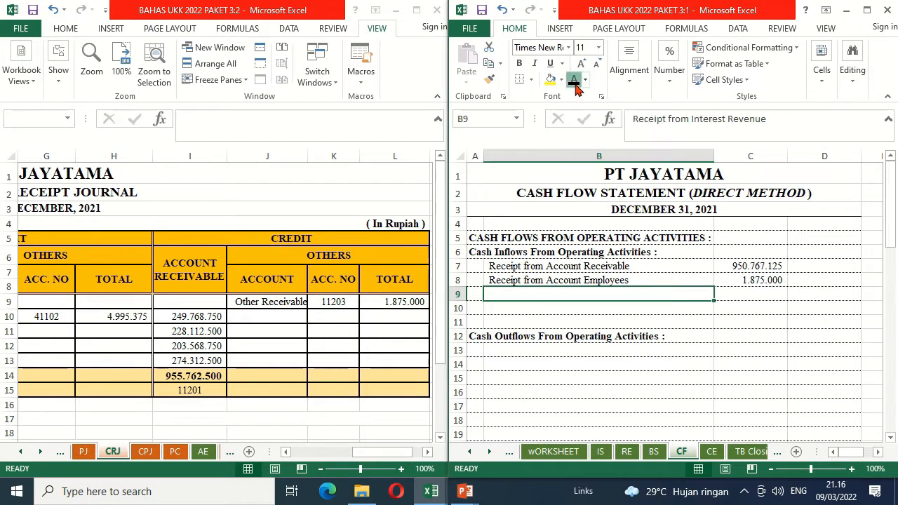
{"action": "left_click", "coordinate": [753, 293]}
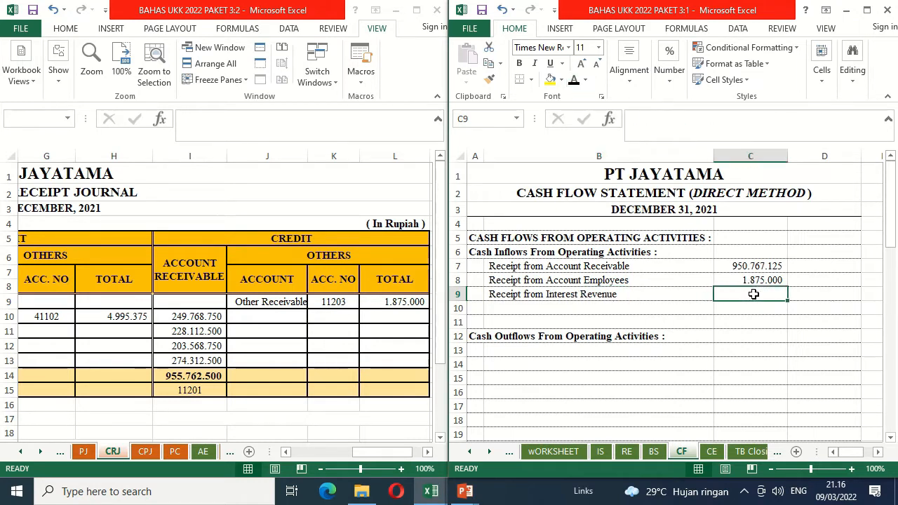
{"action": "type", "text": "="}
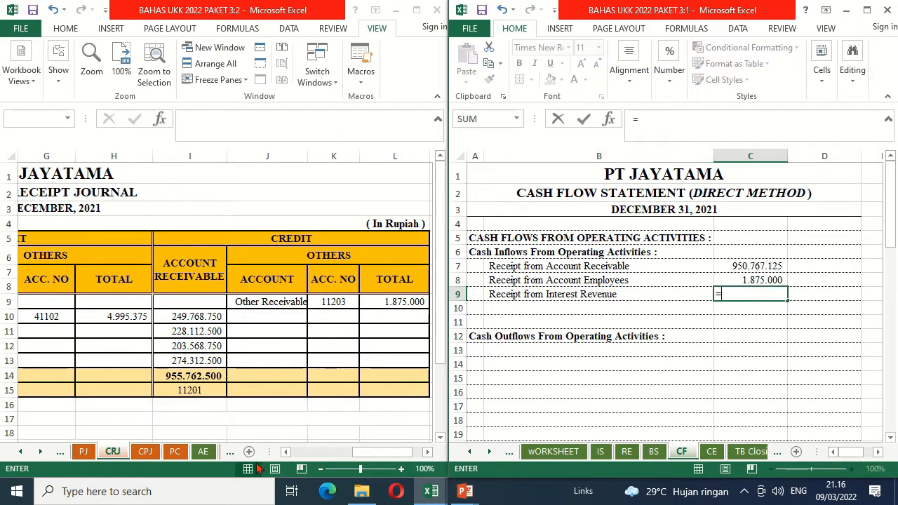
{"action": "left_click", "coordinate": [204, 454]}
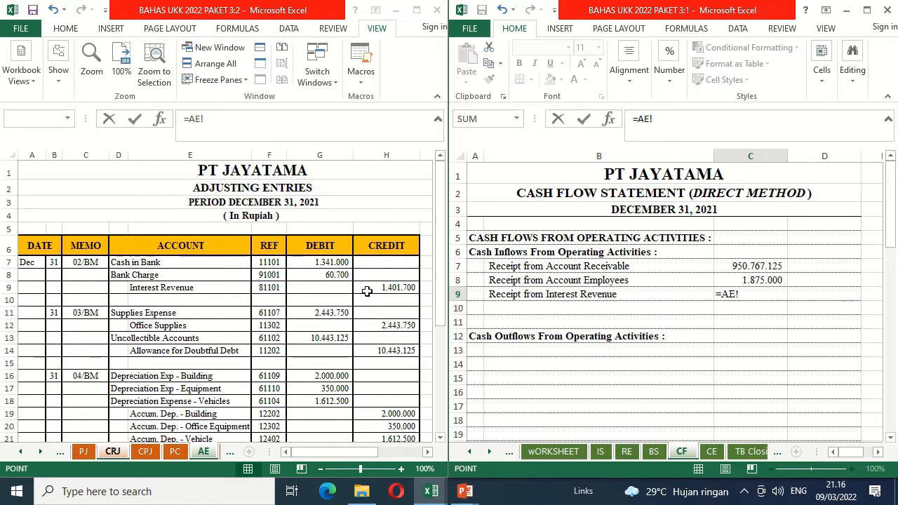
{"action": "left_click", "coordinate": [366, 291]}
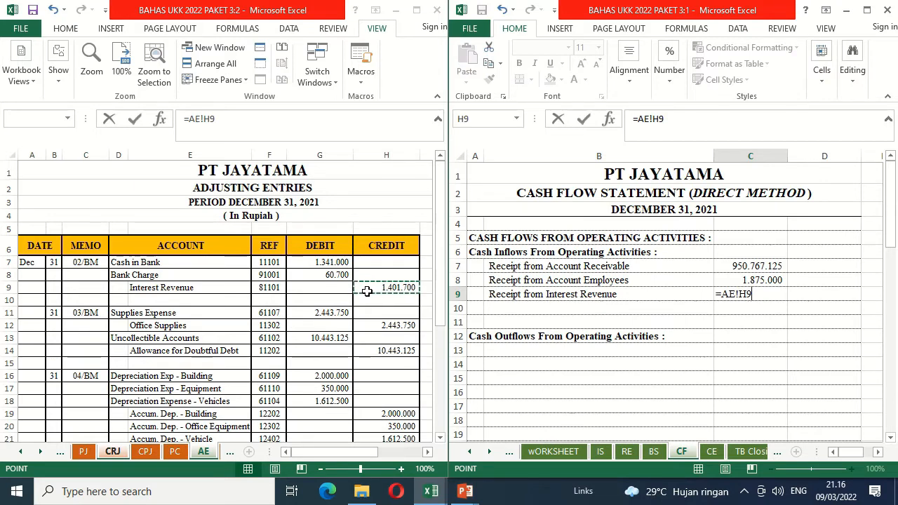
{"action": "key", "text": "Return"}
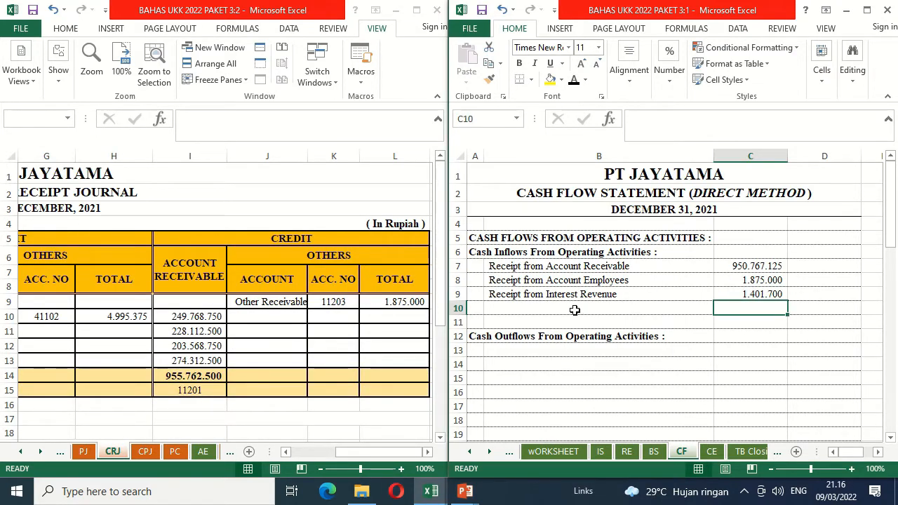
Step: Reveal the Total Cash Inflows From Operating Activities label in B10, underline C9 with a border, and sum C7:C9 in D10
{"action": "left_click", "coordinate": [546, 307]}
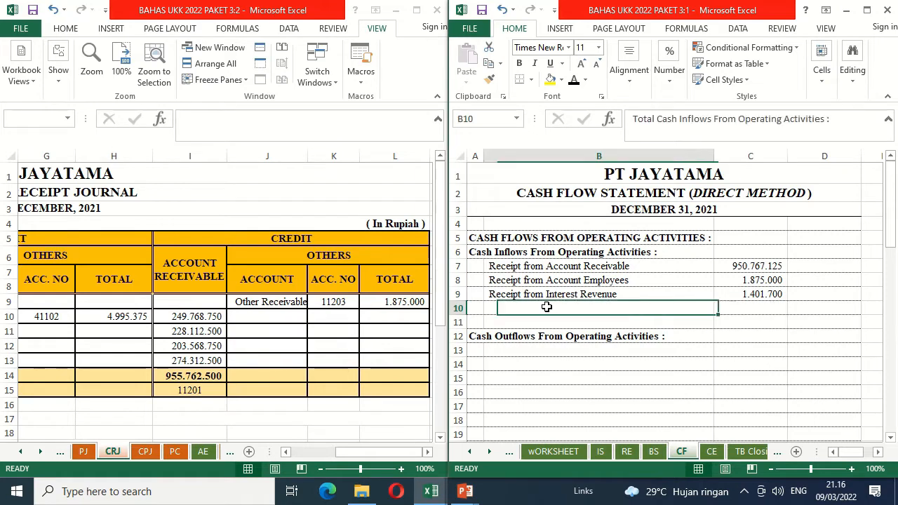
{"action": "left_click", "coordinate": [573, 81]}
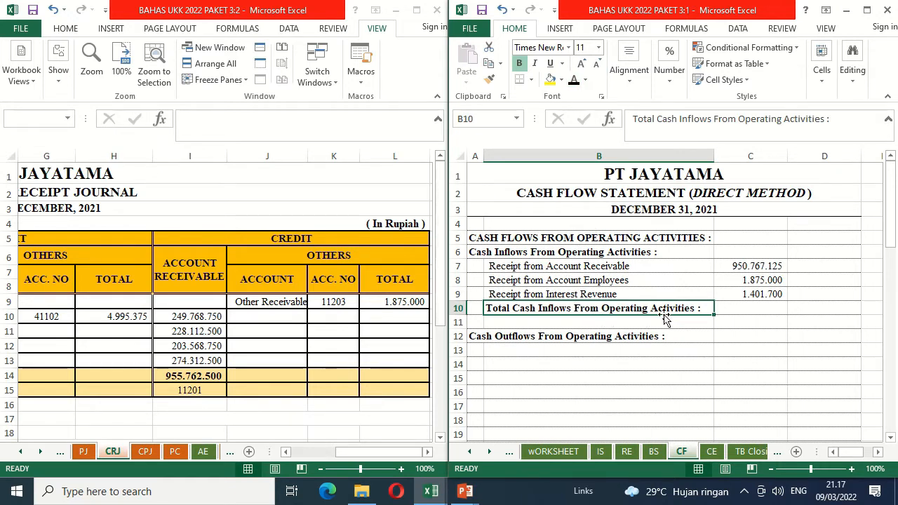
{"action": "left_click", "coordinate": [742, 293]}
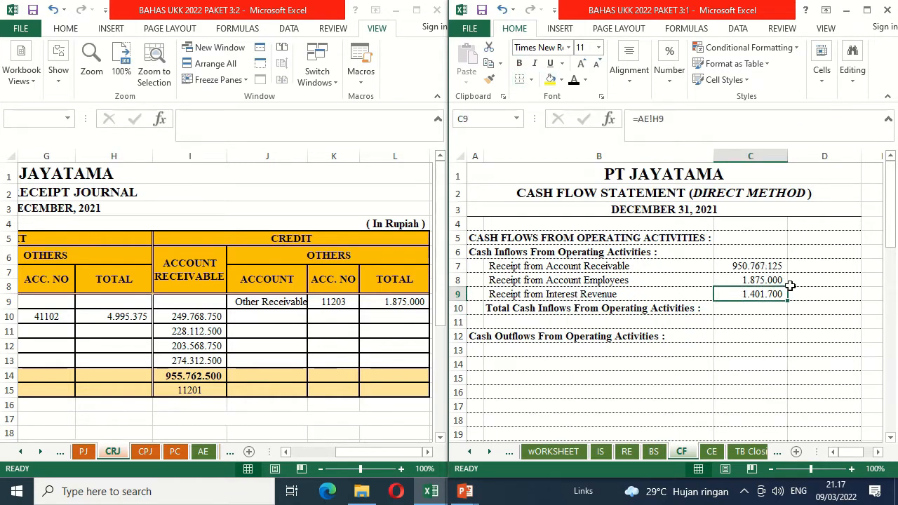
{"action": "left_click", "coordinate": [817, 308]}
{"action": "type", "text": "=sum("}
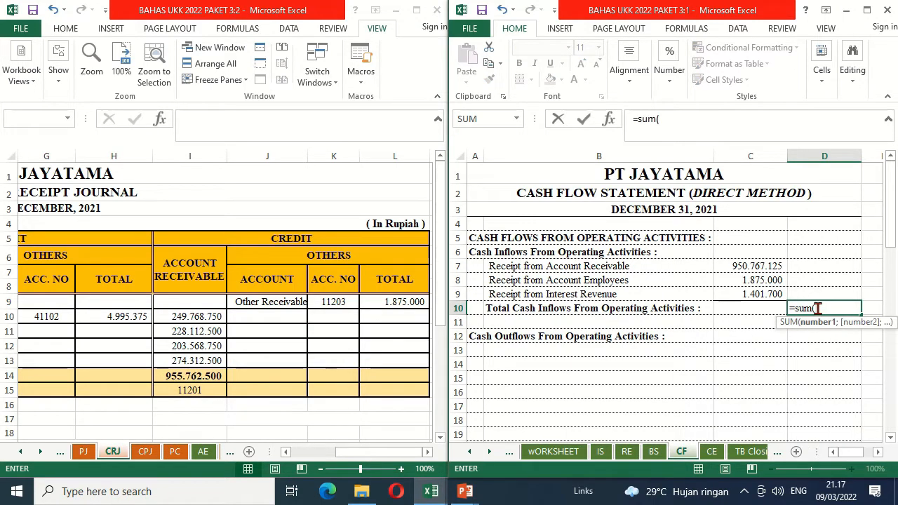
{"action": "left_click_drag", "start_coordinate": [764, 265], "coordinate": [767, 295]}
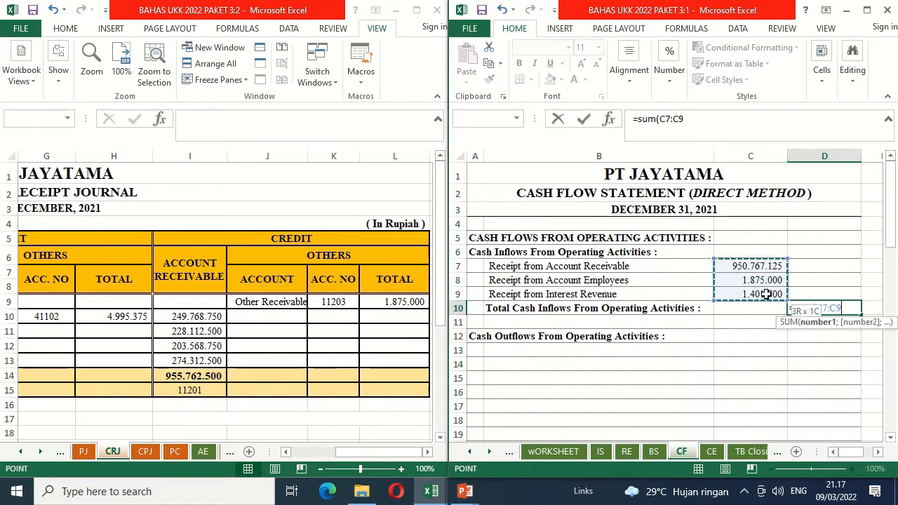
{"action": "key", "text": "Return"}
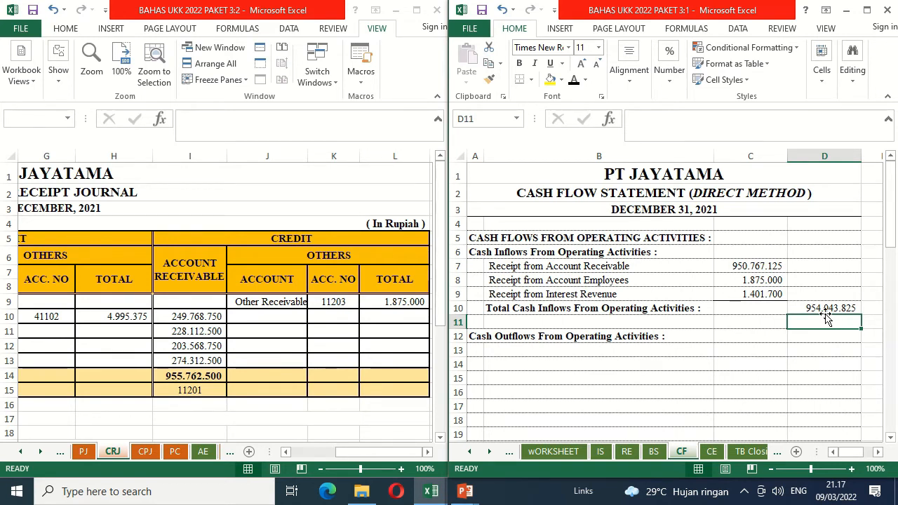
Step: Examine the hidden label in B13 of CF, the debit entries in the cash payment journal (CPJ), and the petty cash sheet (PC)
{"action": "left_click", "coordinate": [523, 346]}
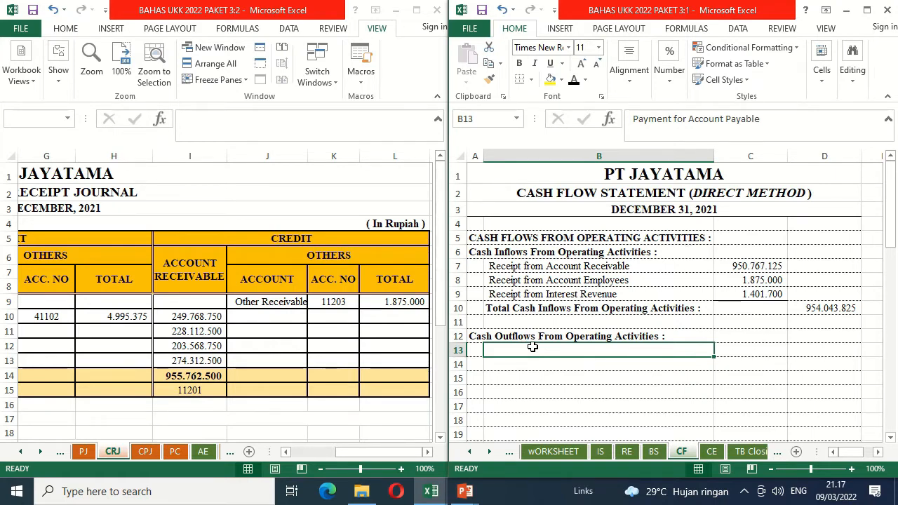
{"action": "left_click", "coordinate": [147, 456]}
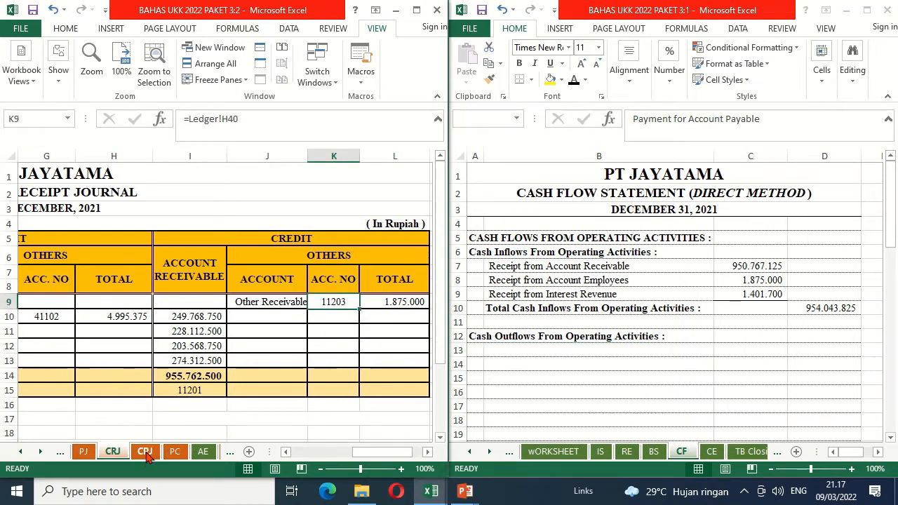
{"action": "left_click", "coordinate": [144, 451]}
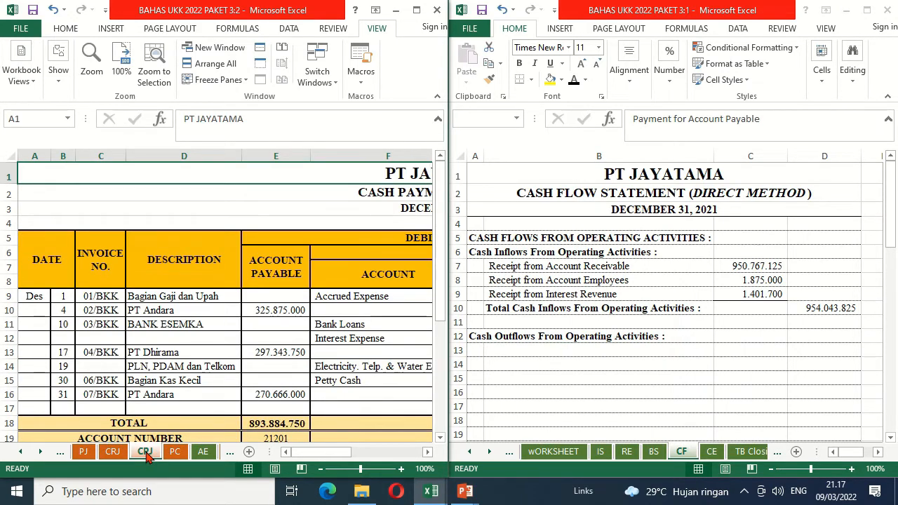
{"action": "left_click", "coordinate": [320, 469]}
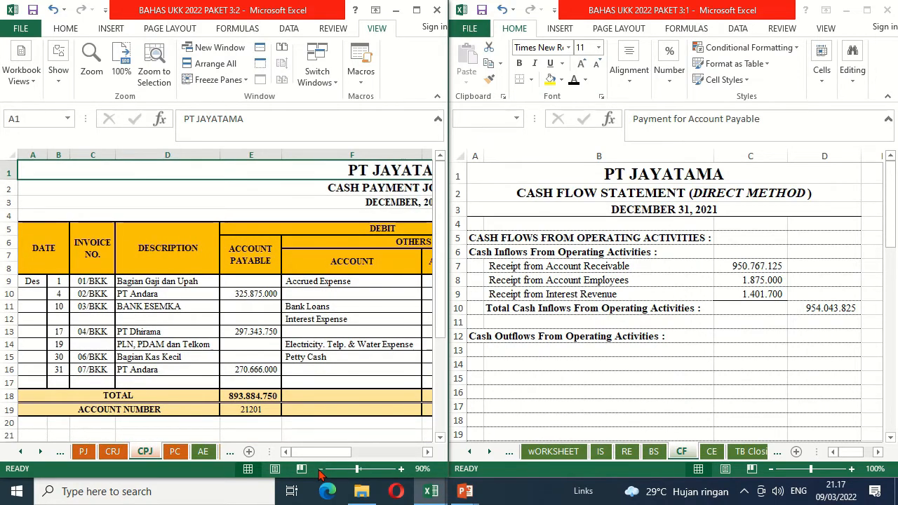
{"action": "left_click", "coordinate": [427, 452]}
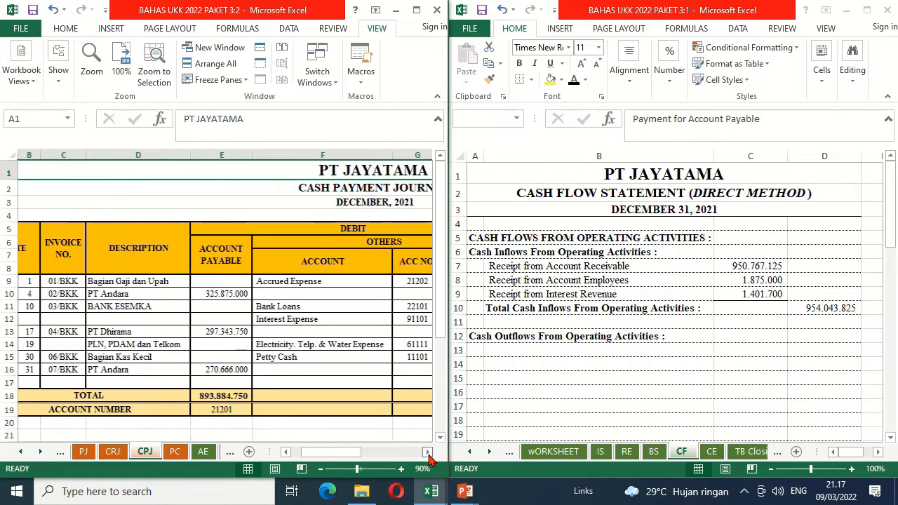
{"action": "left_click", "coordinate": [429, 454]}
{"action": "left_click", "coordinate": [428, 453]}
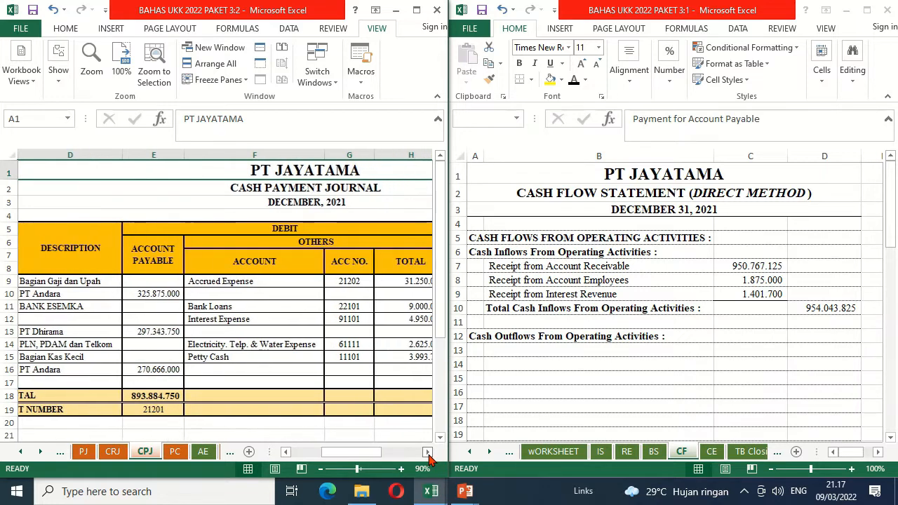
{"action": "left_click", "coordinate": [428, 453]}
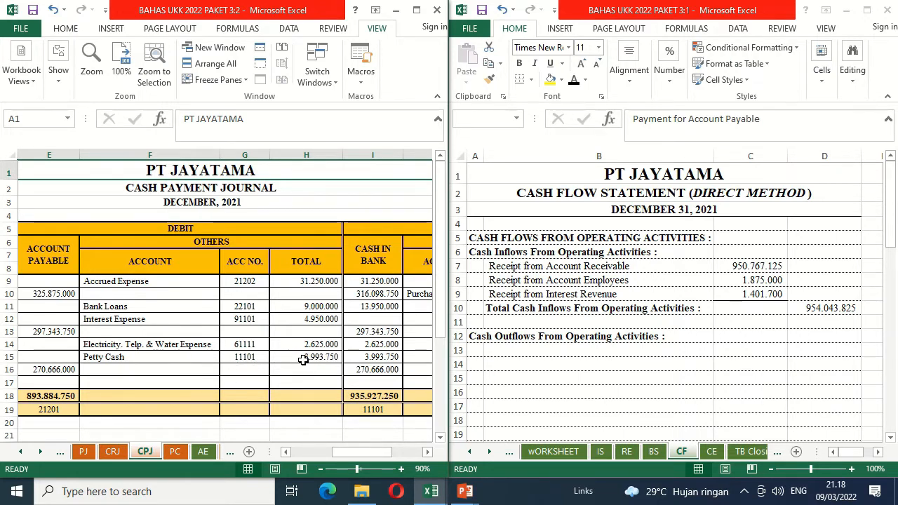
{"action": "left_click", "coordinate": [176, 453]}
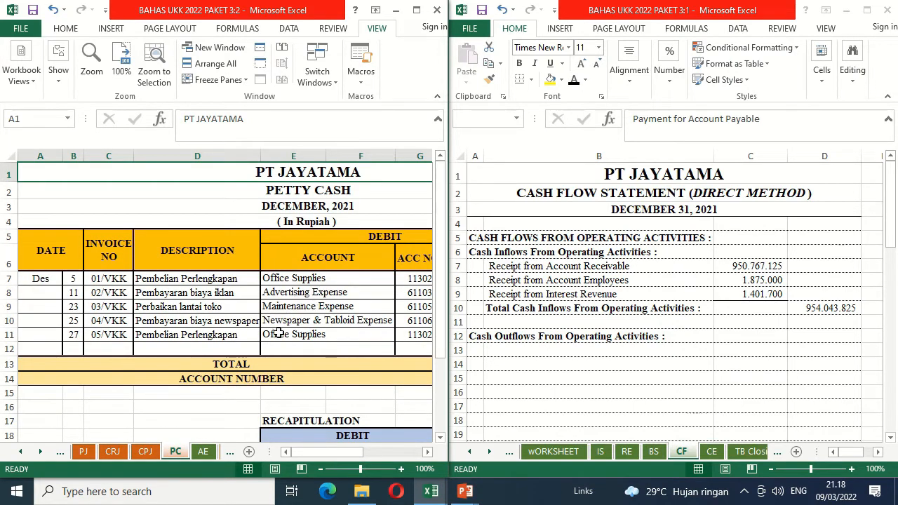
{"action": "left_click", "coordinate": [149, 454]}
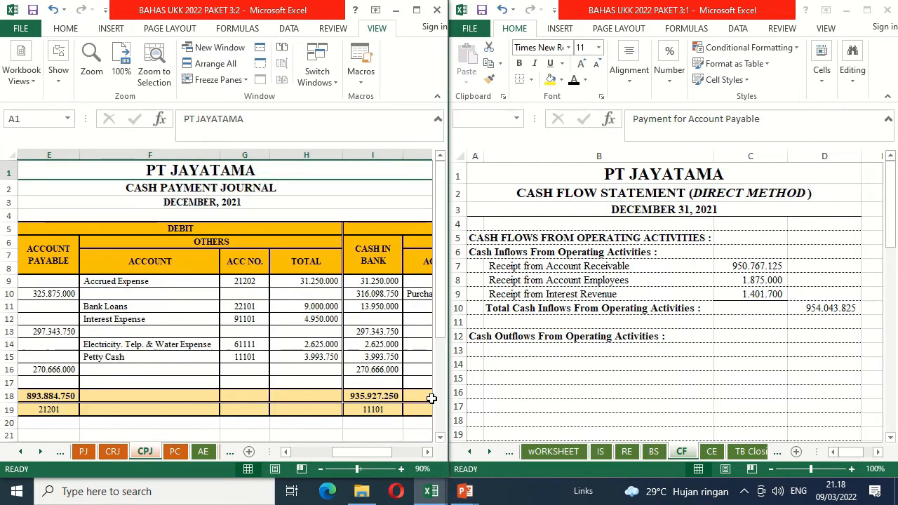
Step: Reveal the Payment for Account Payable label in B13 with black font and check the Purchase Discount entry in row 10 of CPJ
{"action": "left_click", "coordinate": [512, 354]}
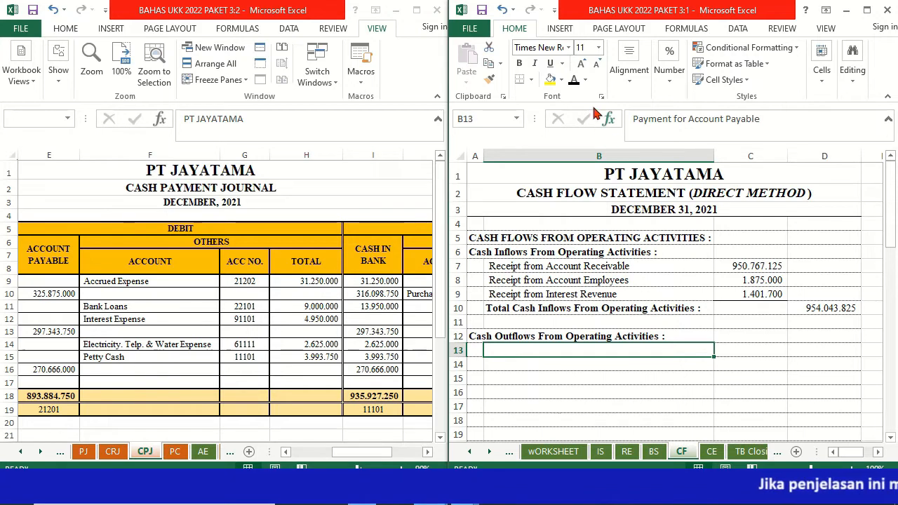
{"action": "left_click", "coordinate": [574, 80]}
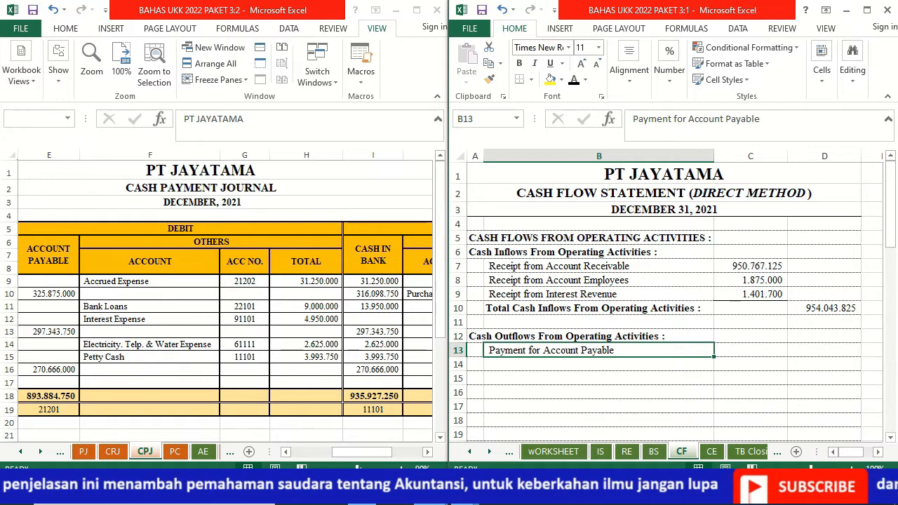
{"action": "key", "text": "alt+Tab"}
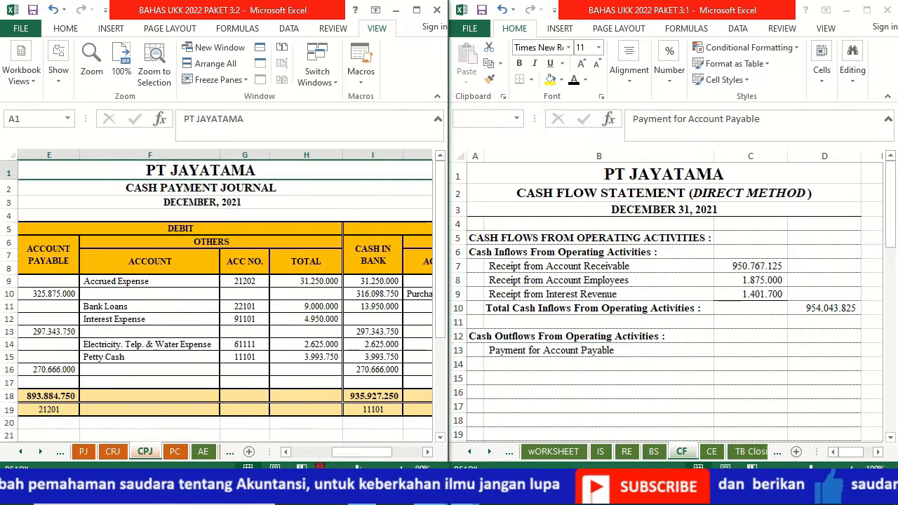
{"action": "scroll", "coordinate": [126, 358], "scroll_direction": "down", "scroll_amount": 1}
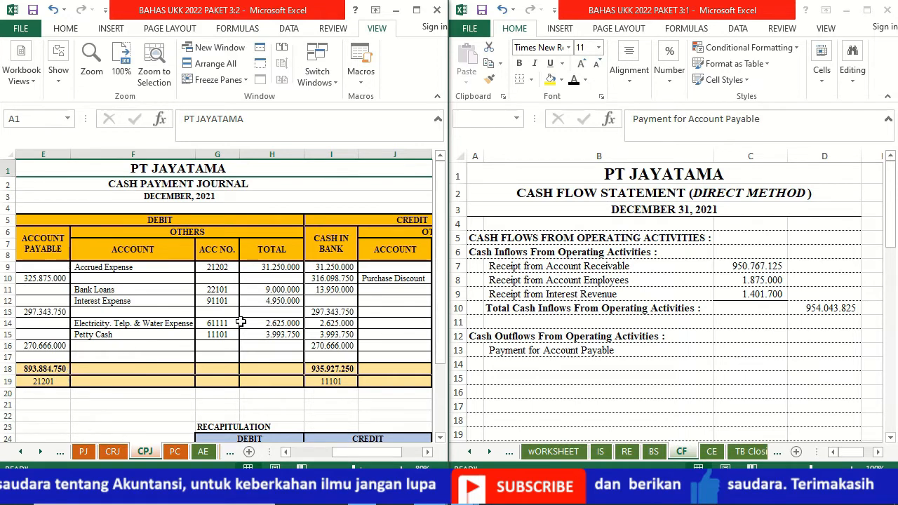
{"action": "left_click", "coordinate": [385, 282]}
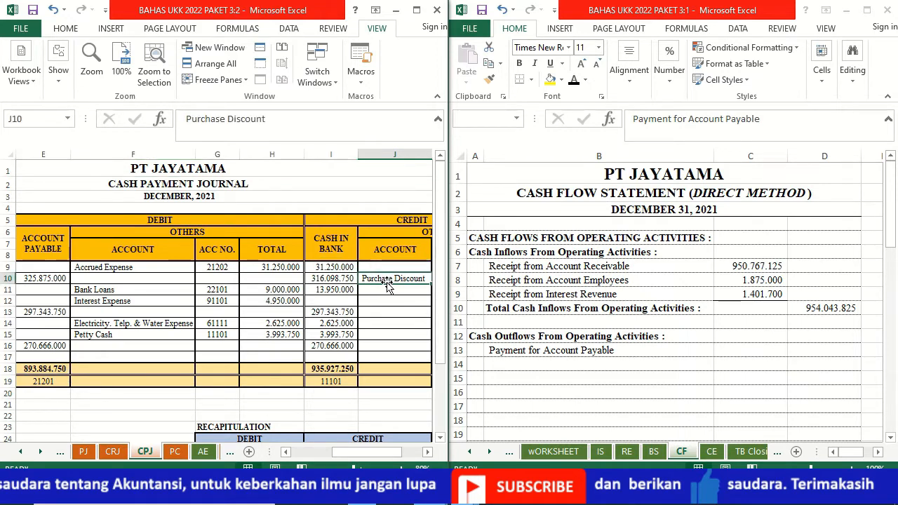
{"action": "key", "text": "Right"}
{"action": "key", "text": "Right"}
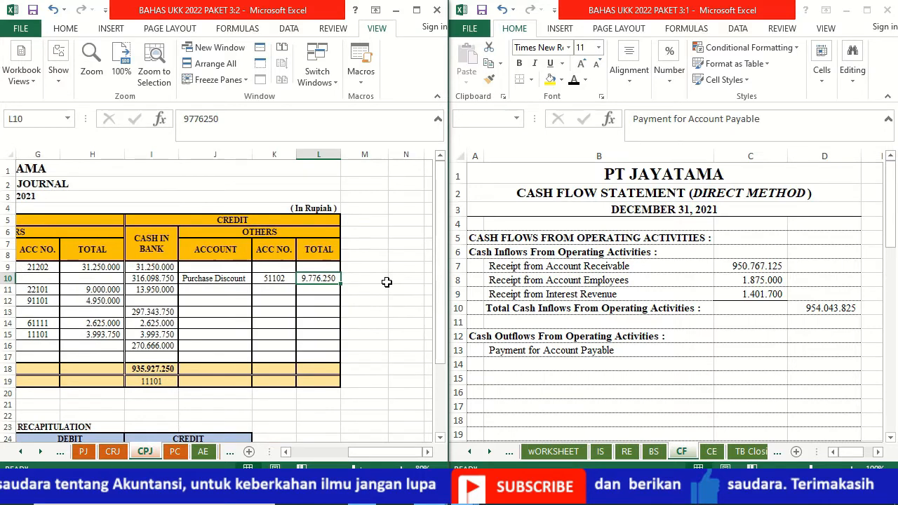
{"action": "key", "text": "Left"}
{"action": "key", "text": "Left"}
{"action": "key", "text": "Left"}
{"action": "key", "text": "Left"}
{"action": "key", "text": "Left"}
{"action": "key", "text": "Left"}
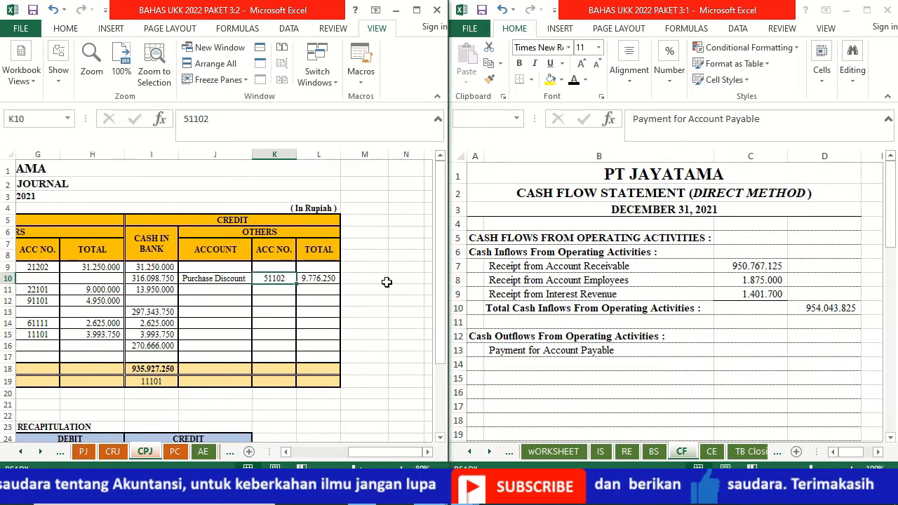
{"action": "key", "text": "Left"}
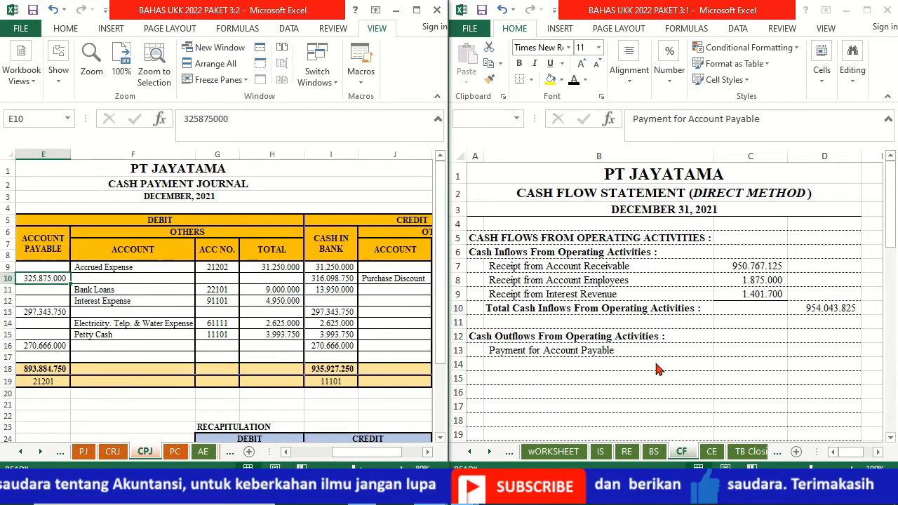
Step: Set C13 to the Account Payable total in E18 of CPJ minus the Purchase Discount in L10
{"action": "left_click", "coordinate": [744, 350]}
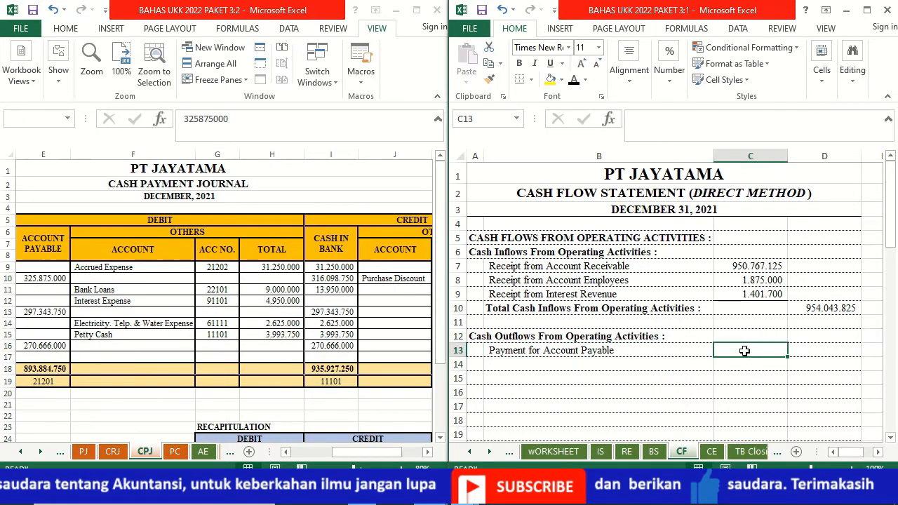
{"action": "type", "text": "="}
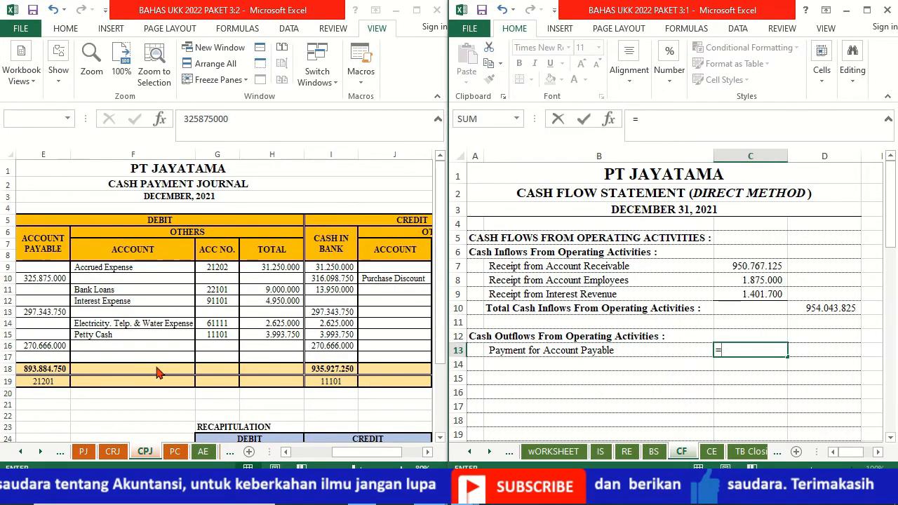
{"action": "left_click", "coordinate": [60, 368]}
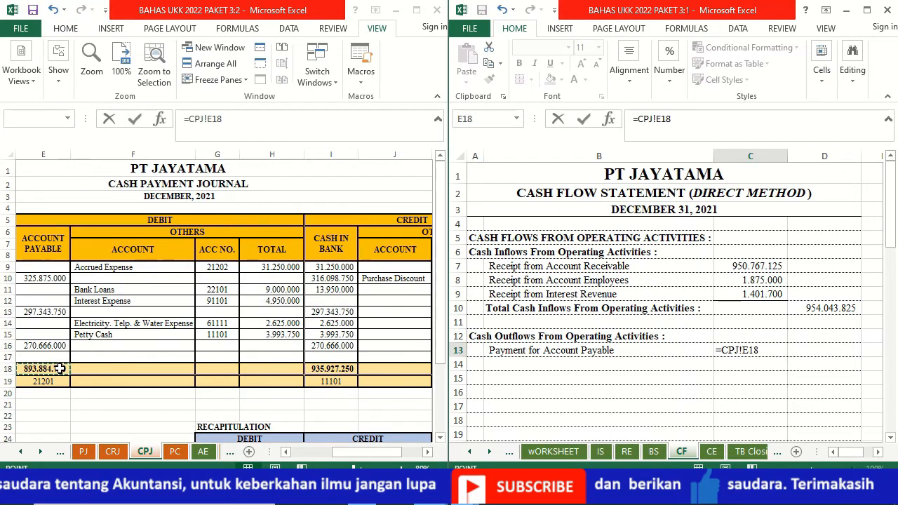
{"action": "type", "text": "-"}
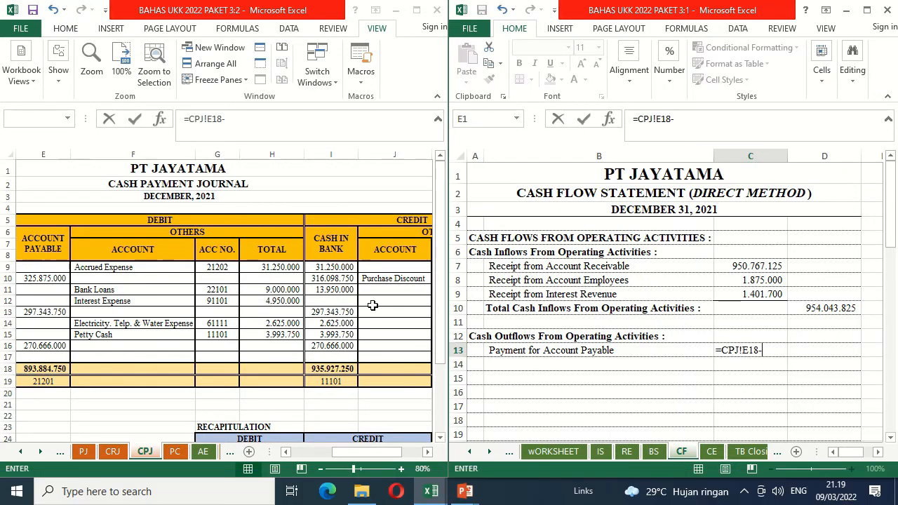
{"action": "left_click", "coordinate": [384, 284]}
{"action": "key", "text": "Right"}
{"action": "key", "text": "Right"}
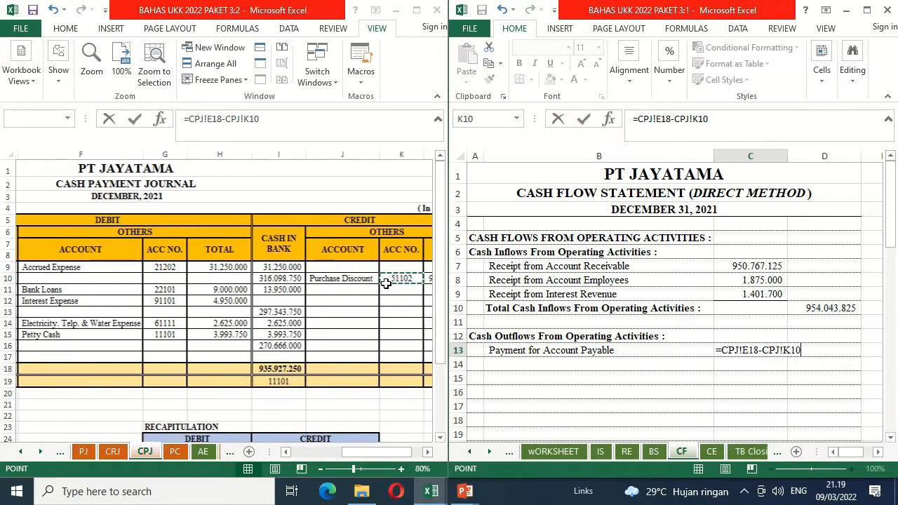
{"action": "key", "text": "Return"}
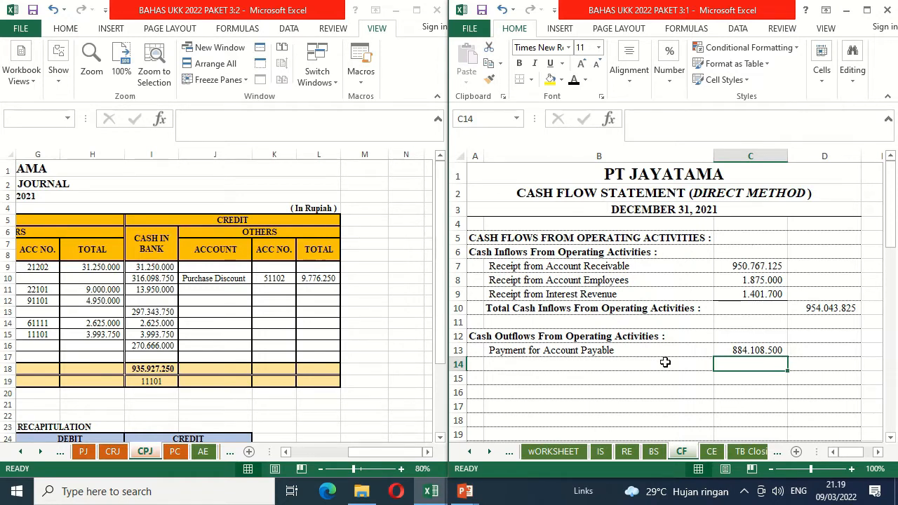
Step: Reveal the Payment for Accrued Expense label in B14 with black font and link C14 to the Accrued Expense total in H9 of CPJ
{"action": "left_click", "coordinate": [286, 452]}
{"action": "left_click", "coordinate": [285, 453]}
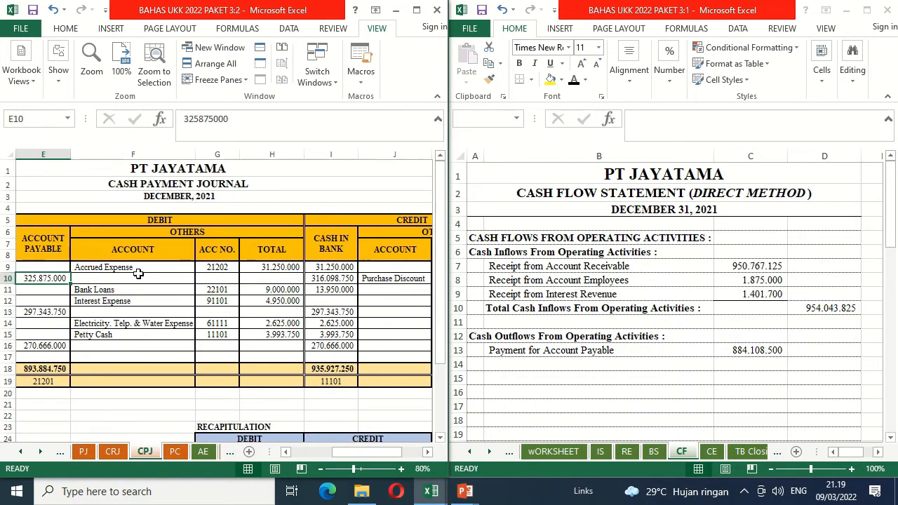
{"action": "left_click", "coordinate": [541, 361]}
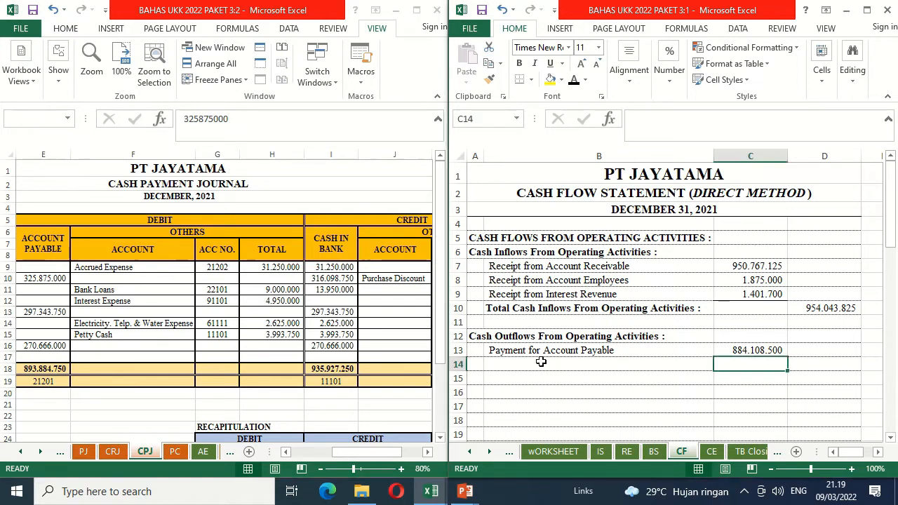
{"action": "left_click", "coordinate": [574, 80]}
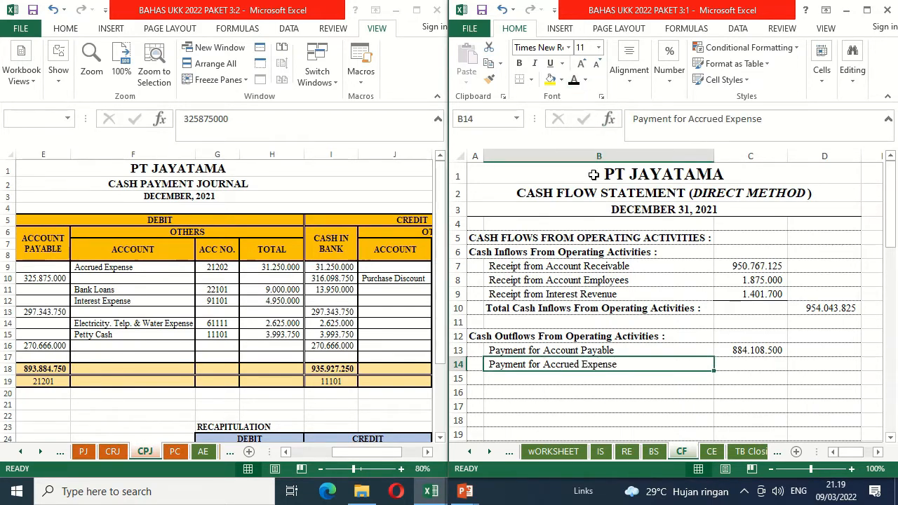
{"action": "left_click", "coordinate": [750, 366]}
{"action": "type", "text": "="}
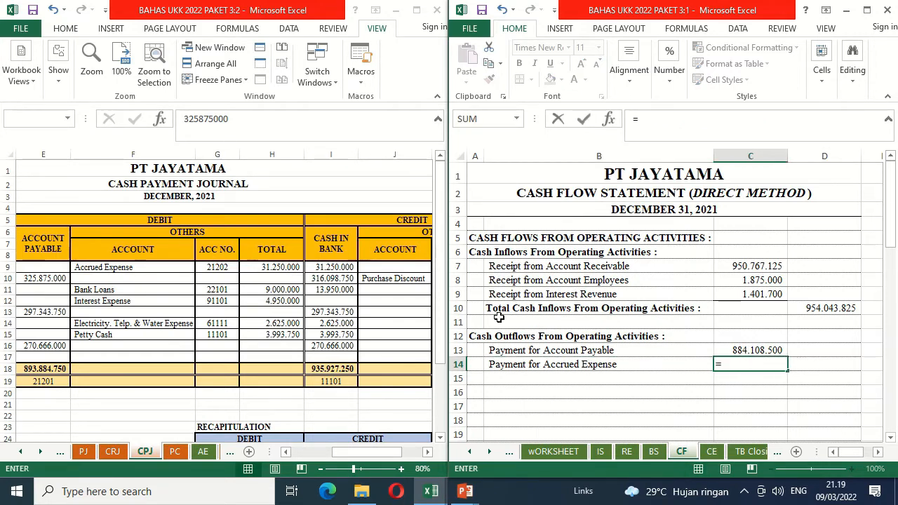
{"action": "left_click", "coordinate": [257, 267]}
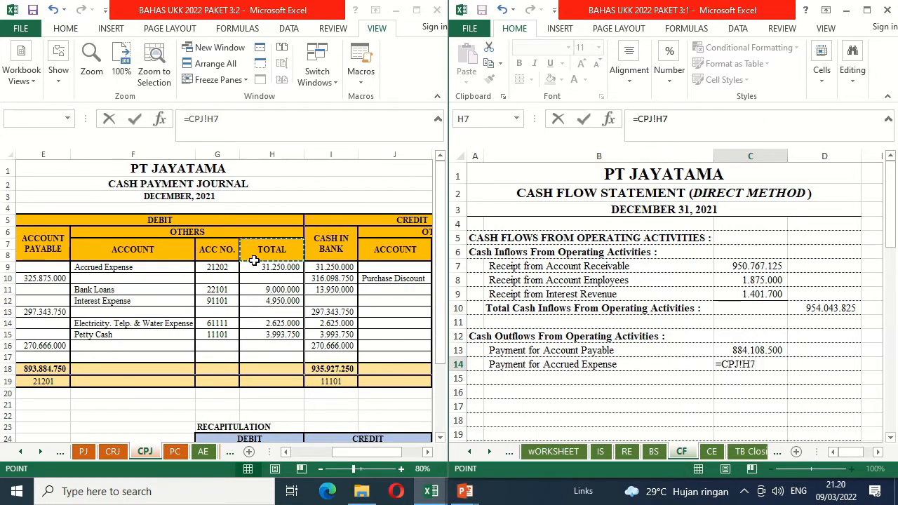
{"action": "key", "text": "Return"}
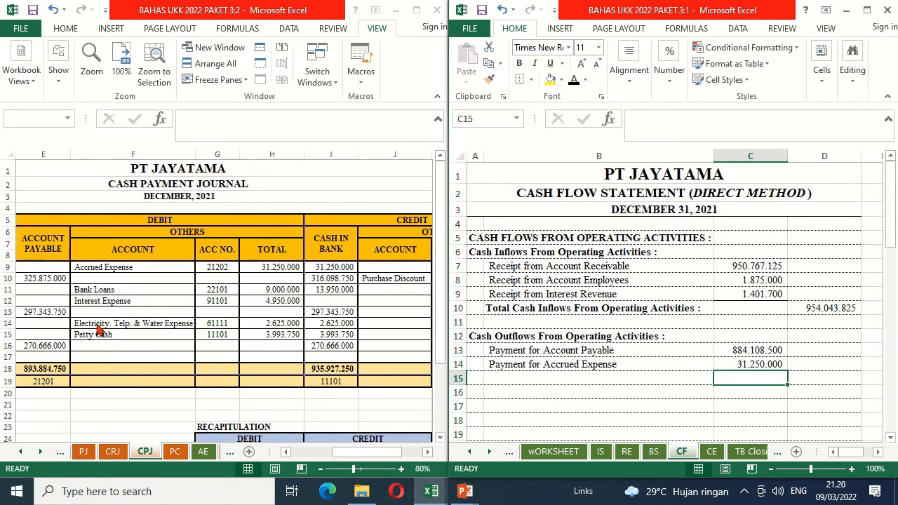
Step: Reveal the Payment for Electricity, Telp. & Water label in B15 with black font and link its amount in C15 as =CPJ!H14
{"action": "left_click", "coordinate": [514, 376]}
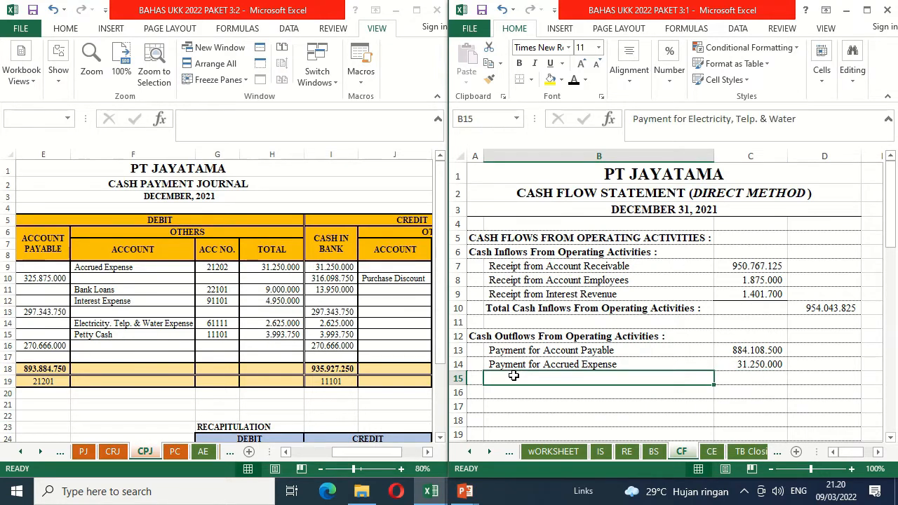
{"action": "left_click", "coordinate": [574, 81]}
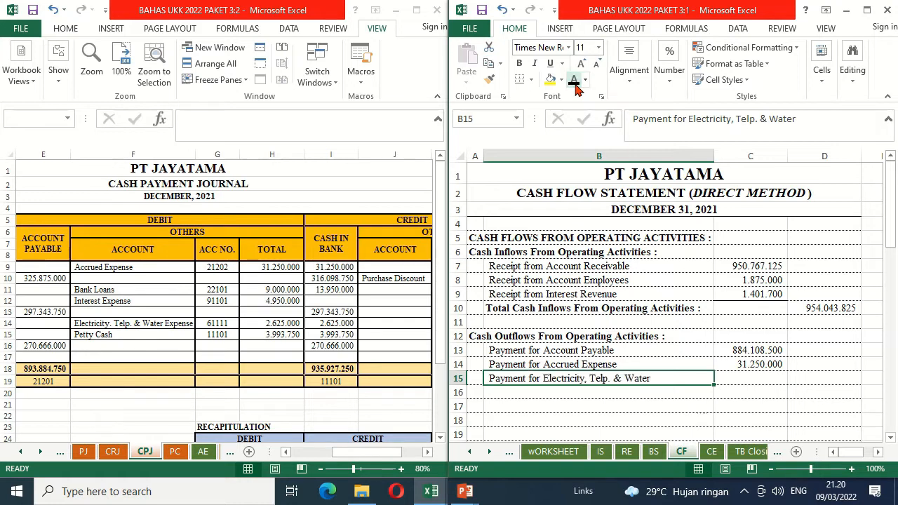
{"action": "left_click", "coordinate": [748, 378]}
{"action": "type", "text": "="}
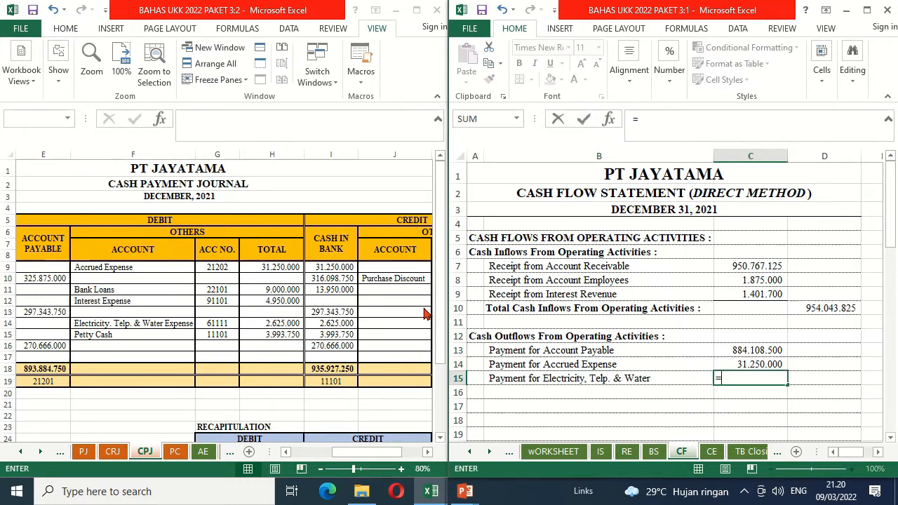
{"action": "left_click", "coordinate": [263, 324]}
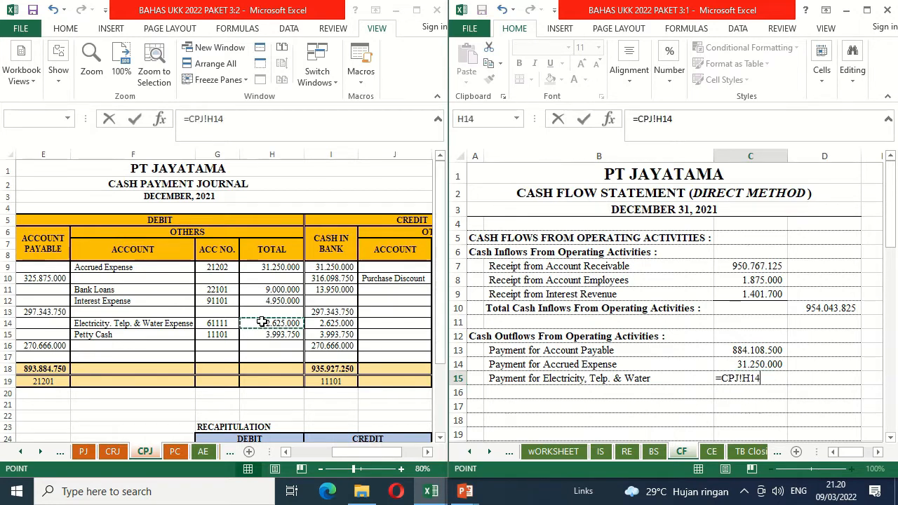
{"action": "key", "text": "Return"}
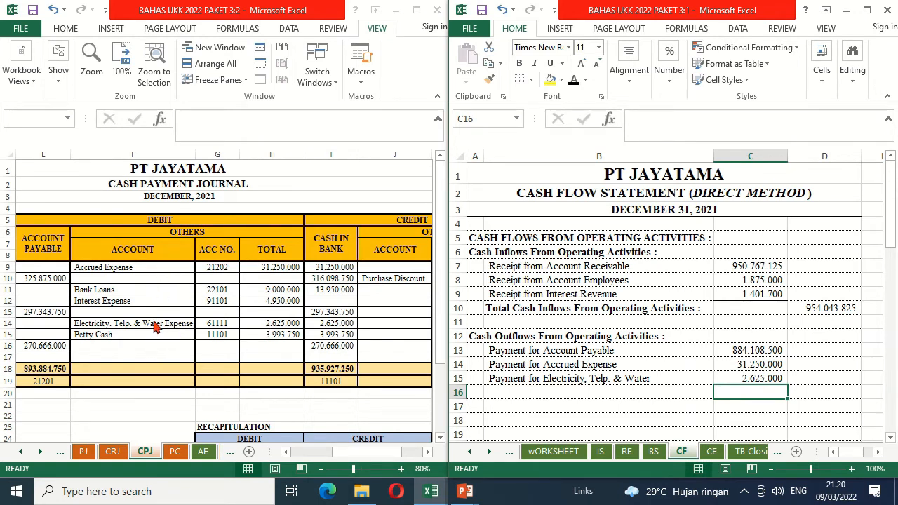
Step: Reveal the Payment for Office Supplies label in B16 with black font and add petty cash amounts H7 and H11 of PC in C16
{"action": "left_click", "coordinate": [175, 451]}
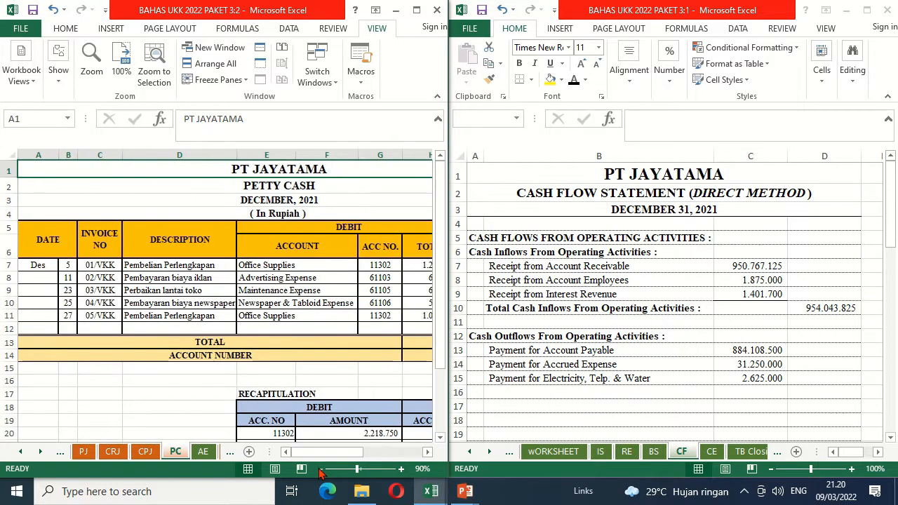
{"action": "left_click", "coordinate": [427, 452]}
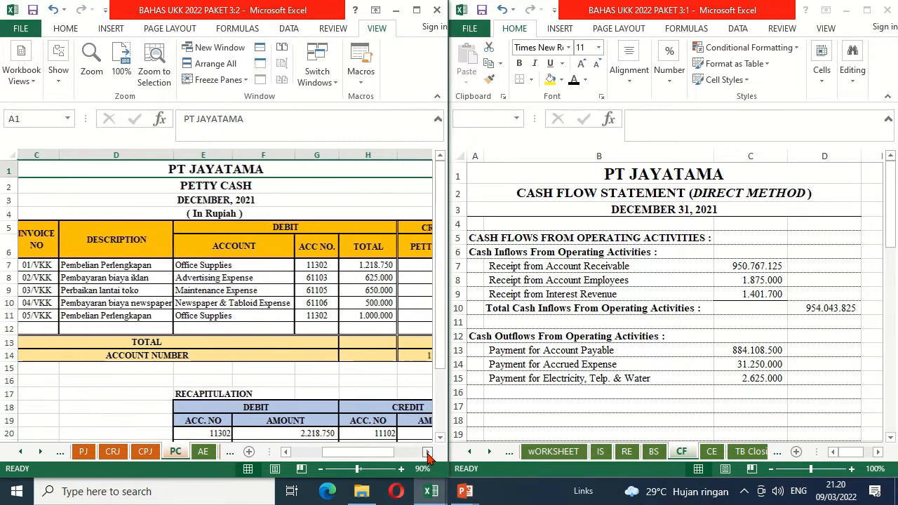
{"action": "left_click", "coordinate": [427, 451]}
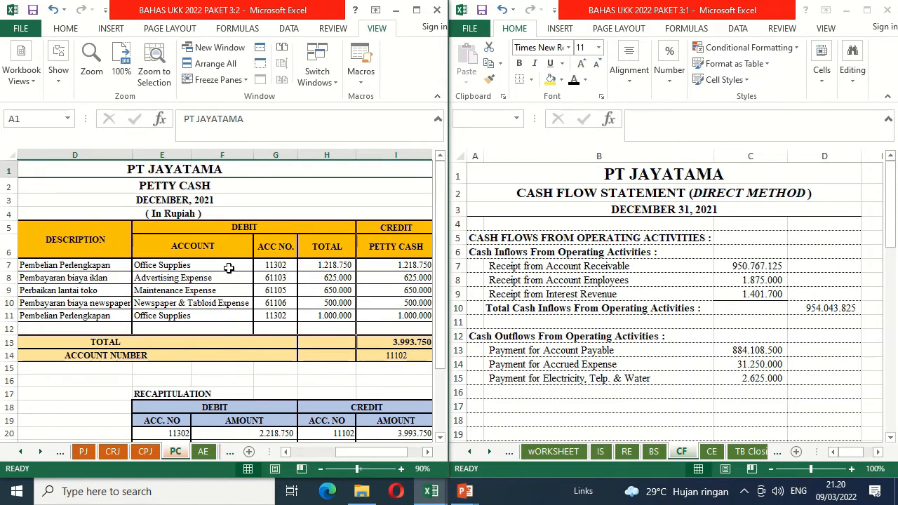
{"action": "left_click", "coordinate": [524, 391]}
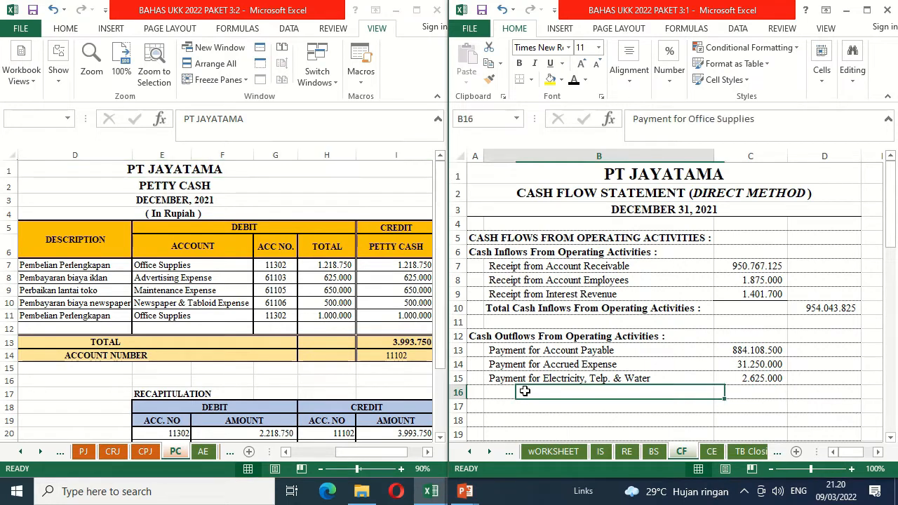
{"action": "left_click", "coordinate": [573, 79]}
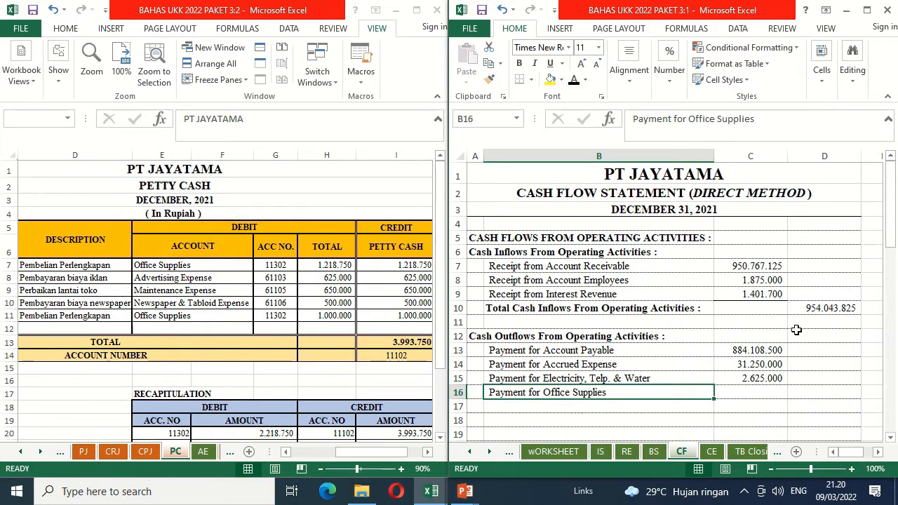
{"action": "left_click", "coordinate": [755, 395]}
{"action": "type", "text": "="}
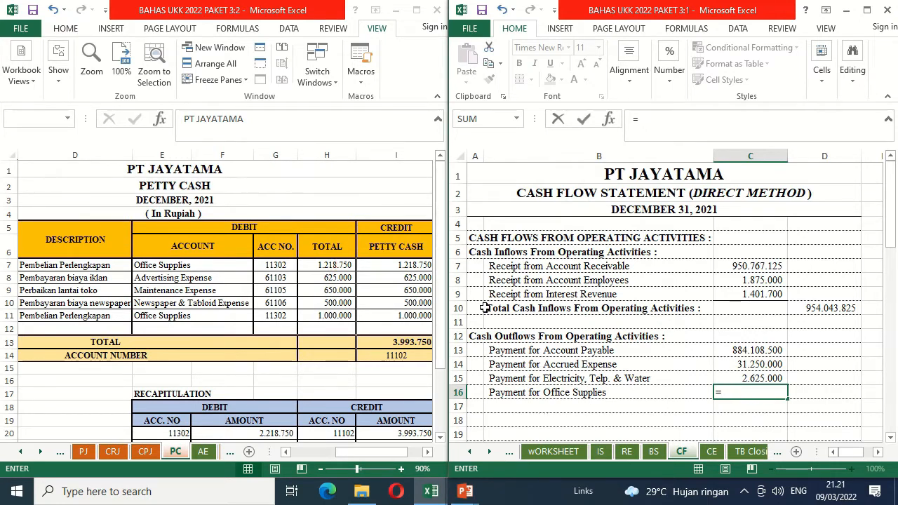
{"action": "left_click", "coordinate": [343, 264]}
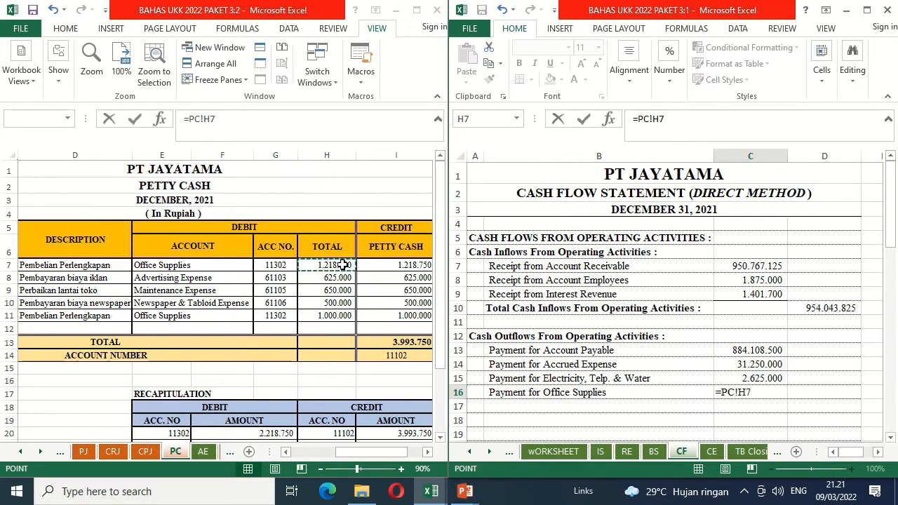
{"action": "type", "text": "+"}
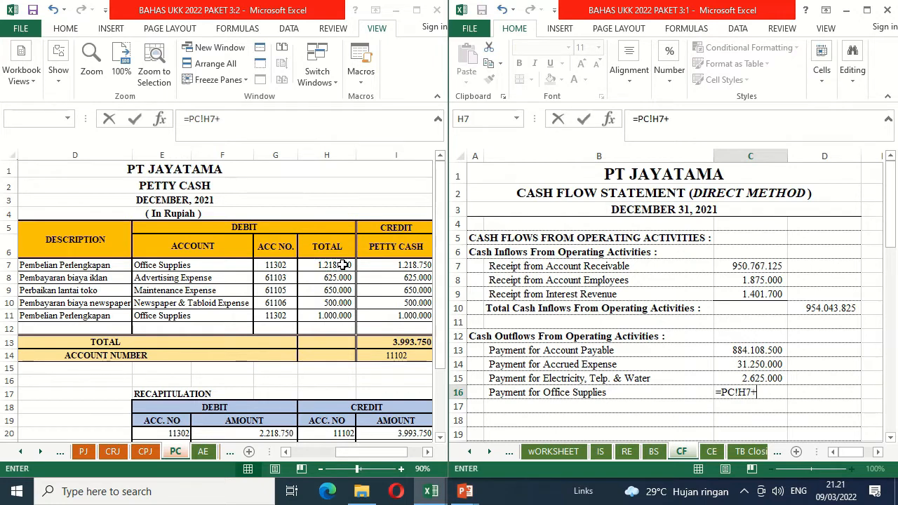
{"action": "left_click", "coordinate": [315, 315]}
{"action": "key", "text": "Return"}
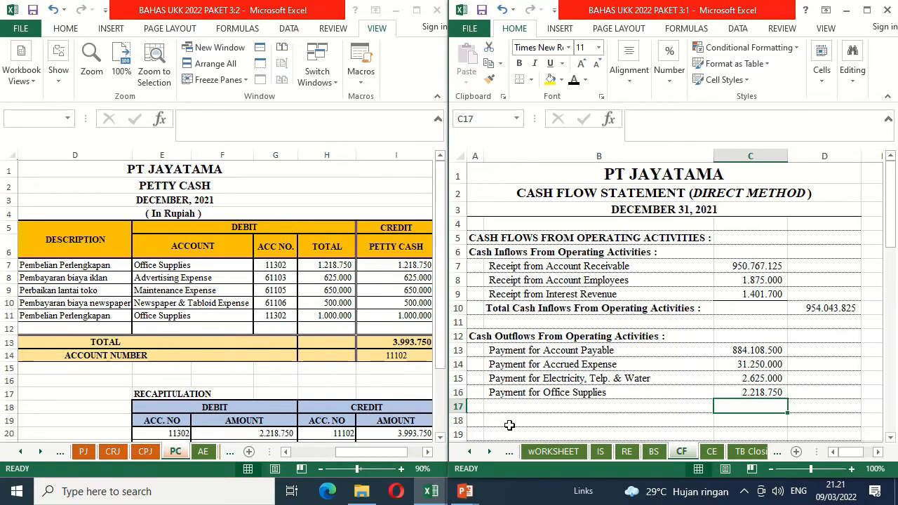
Step: Reveal the Payment for Advertising label in B17 with black font and link C17 to the Advertising Expense amount in H8 of PC
{"action": "left_click", "coordinate": [541, 411]}
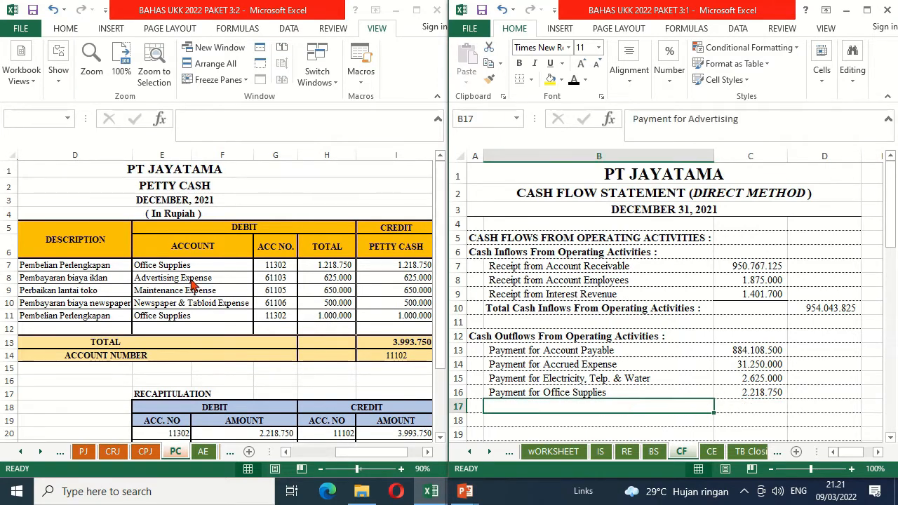
{"action": "left_click", "coordinate": [574, 81]}
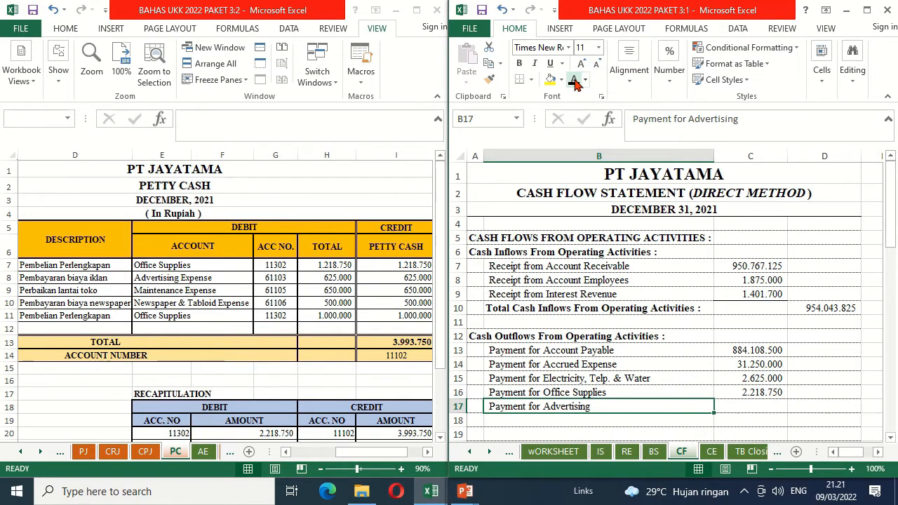
{"action": "key", "text": "Right"}
{"action": "type", "text": "="}
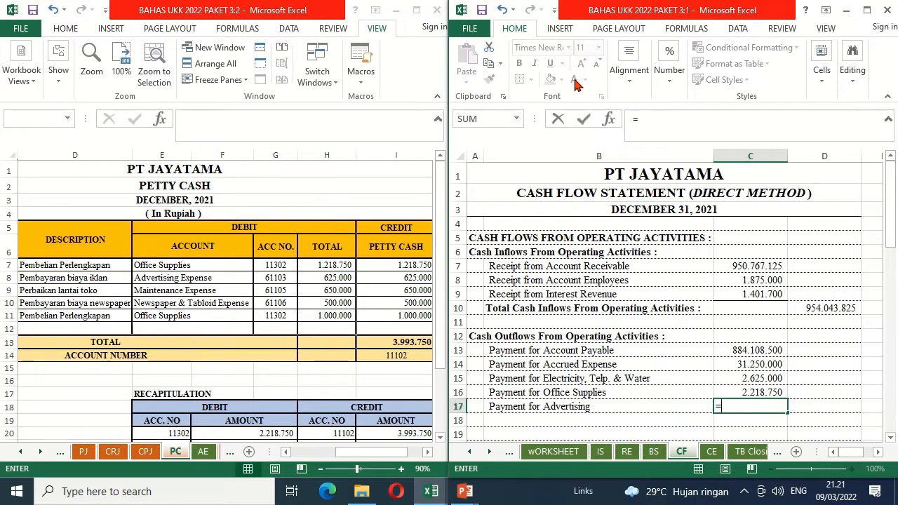
{"action": "left_click", "coordinate": [325, 276]}
{"action": "key", "text": "Return"}
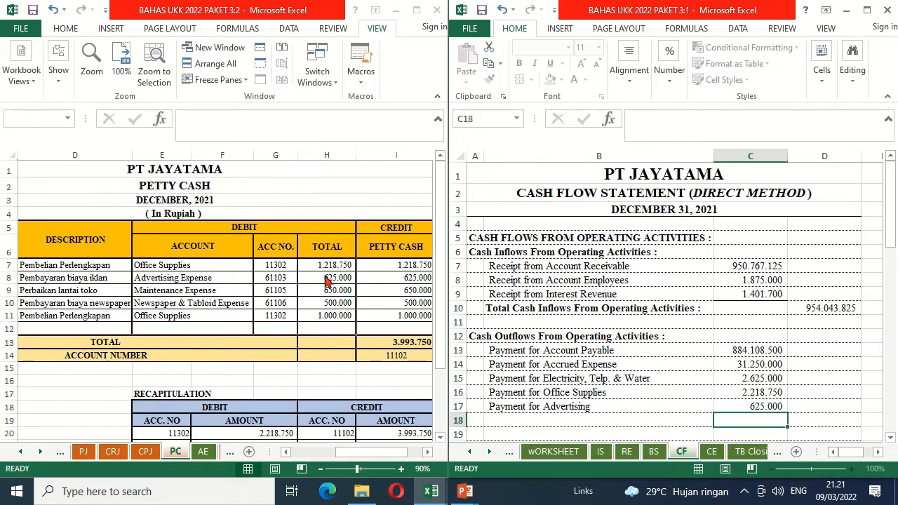
Step: Reveal the Payment for Maintenance label in B18 with black font and link its amount in C18 as =PC!H9
{"action": "key", "text": "Left"}
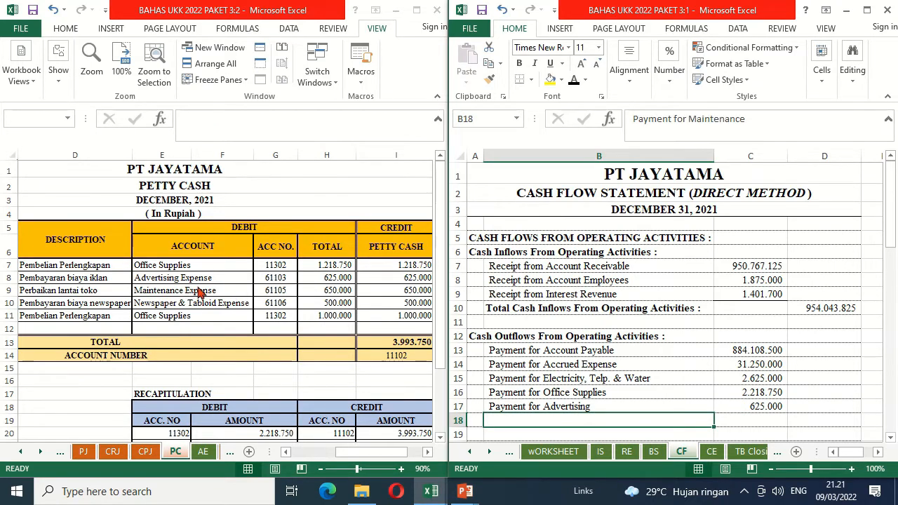
{"action": "left_click", "coordinate": [574, 82]}
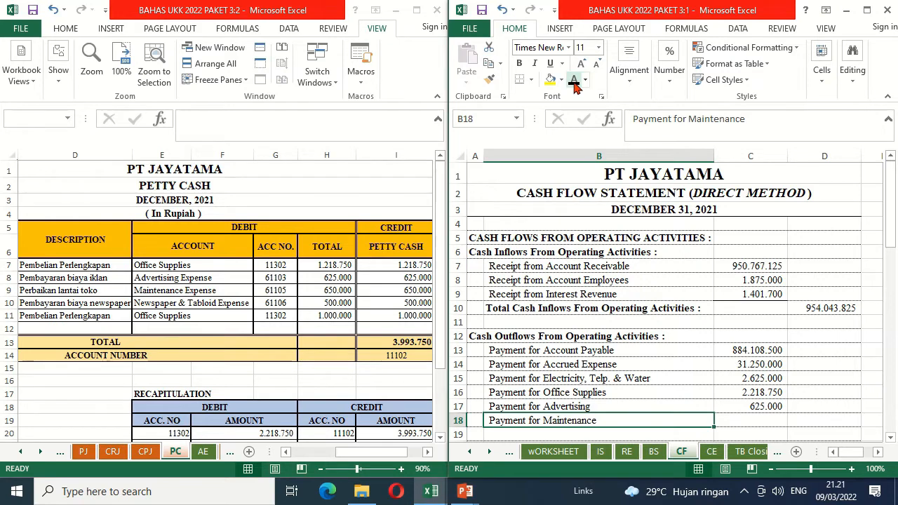
{"action": "key", "text": "Right"}
{"action": "type", "text": "="}
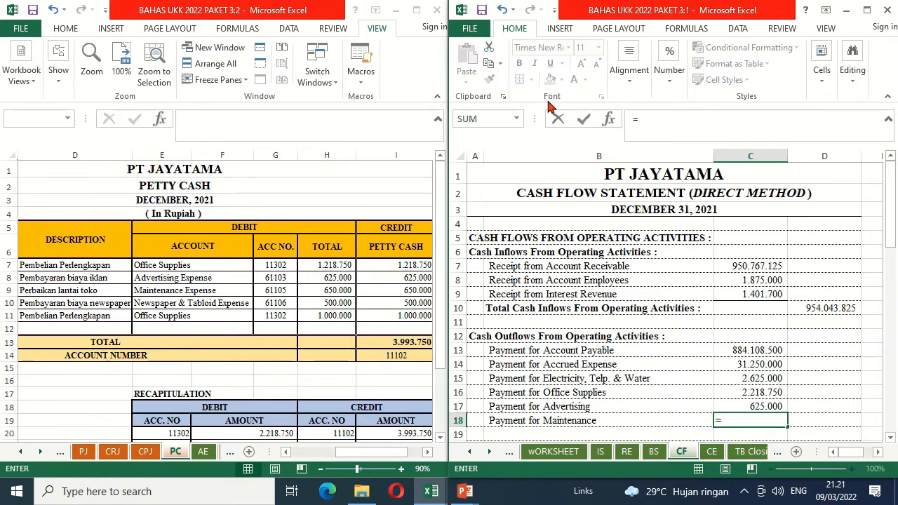
{"action": "left_click", "coordinate": [325, 292]}
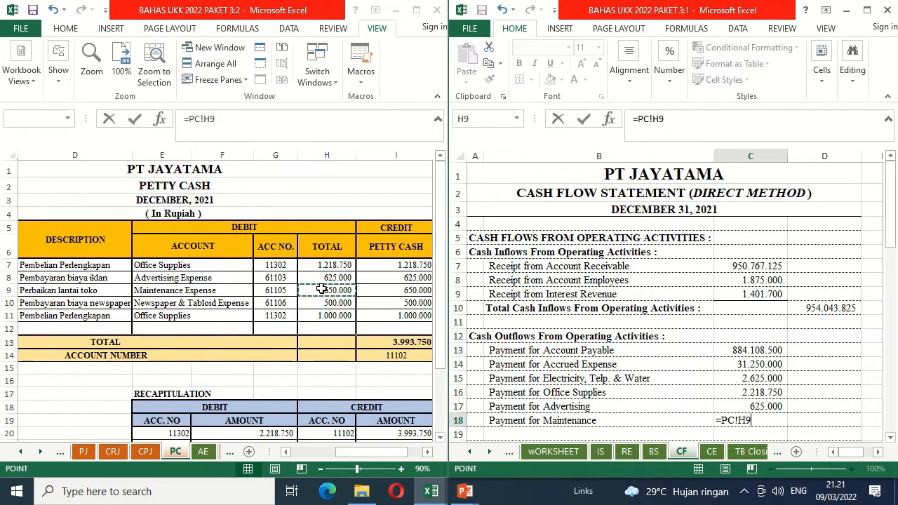
{"action": "key", "text": "Return"}
Step: Reveal the Payment for Newspaper & Tabloid label in B19 with black font and link C19 to petty cash amount H10 of PC
{"action": "key", "text": "Left"}
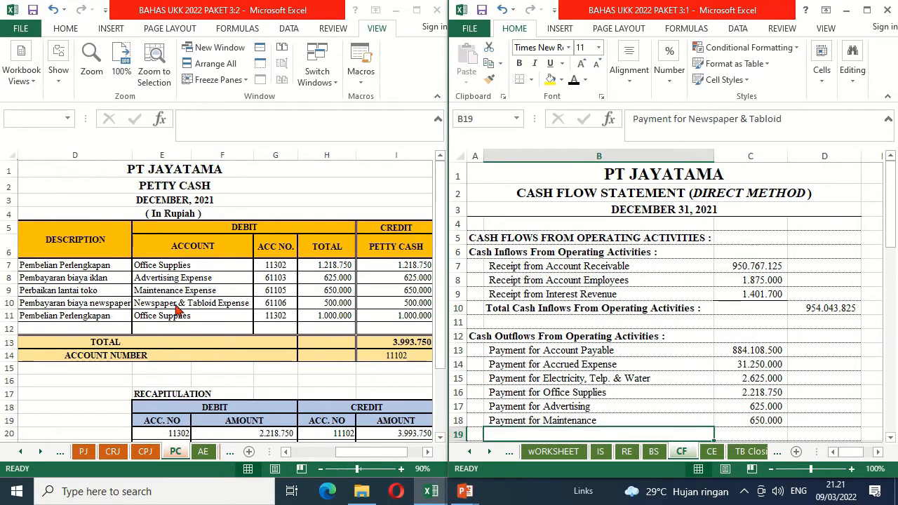
{"action": "left_click", "coordinate": [574, 80]}
{"action": "key", "text": "Right"}
{"action": "type", "text": "="}
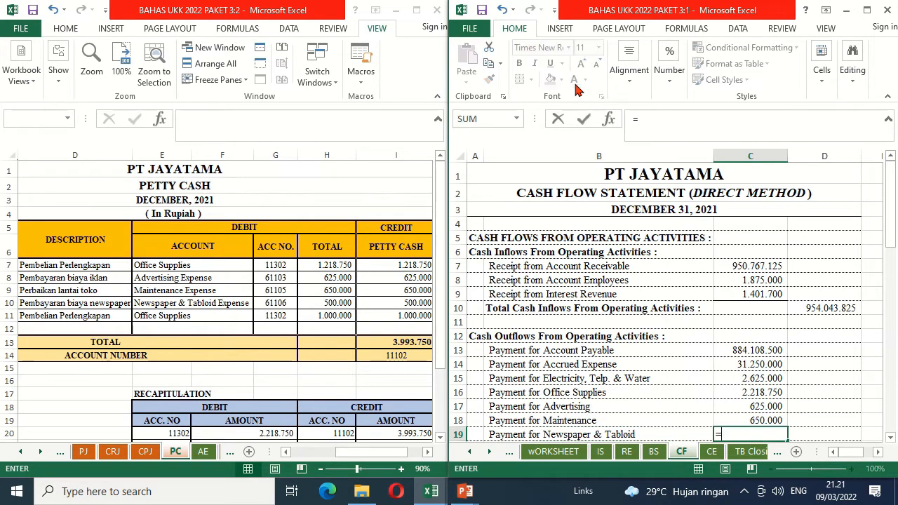
{"action": "left_click", "coordinate": [346, 300]}
{"action": "key", "text": "Return"}
{"action": "key", "text": "Return"}
{"action": "key", "text": "Return"}
{"action": "key", "text": "Return"}
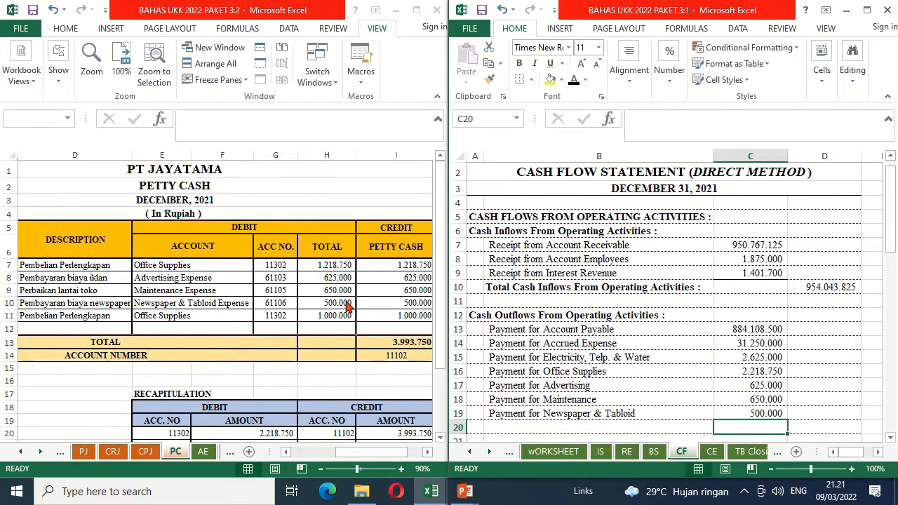
Step: Reveal the Payment Bank Charge label in B20 with black font and link C20 to the adjusting entry as =AE!G8
{"action": "key", "text": "Up"}
{"action": "key", "text": "Up"}
{"action": "key", "text": "Up"}
{"action": "key", "text": "Left"}
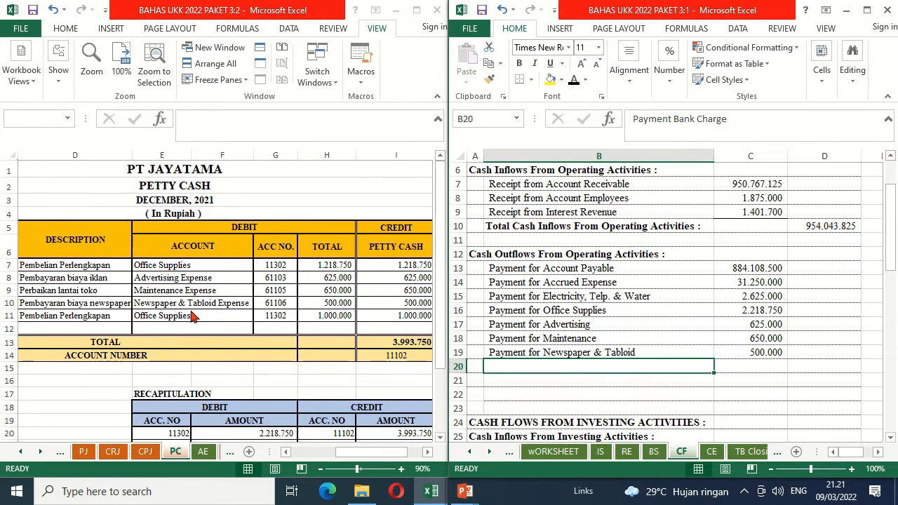
{"action": "left_click", "coordinate": [203, 453]}
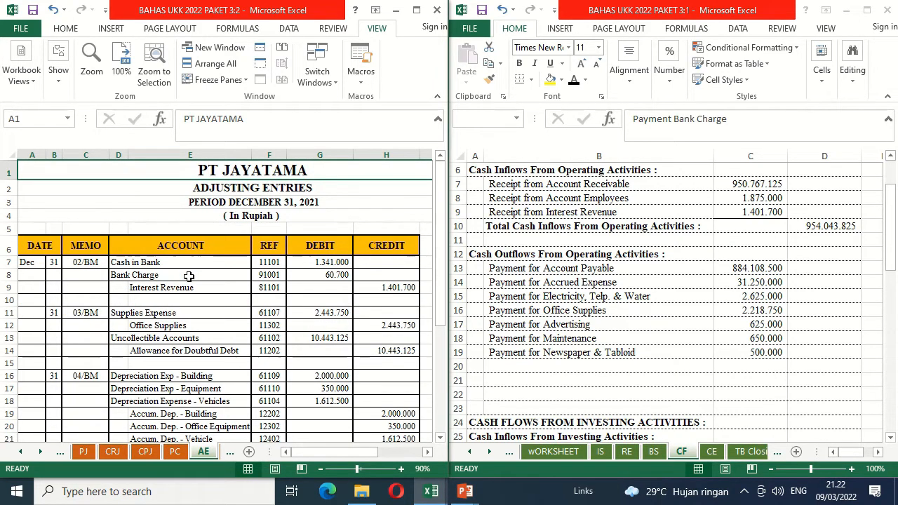
{"action": "left_click", "coordinate": [528, 367]}
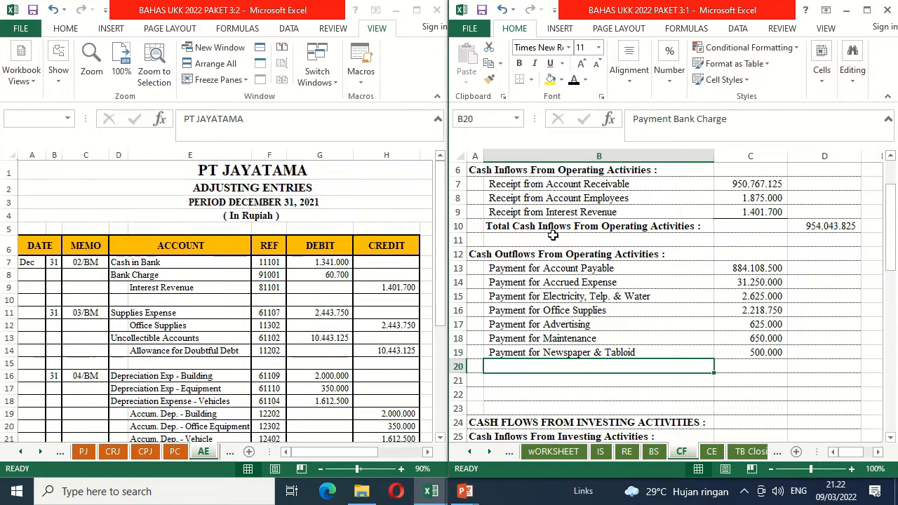
{"action": "left_click", "coordinate": [575, 81]}
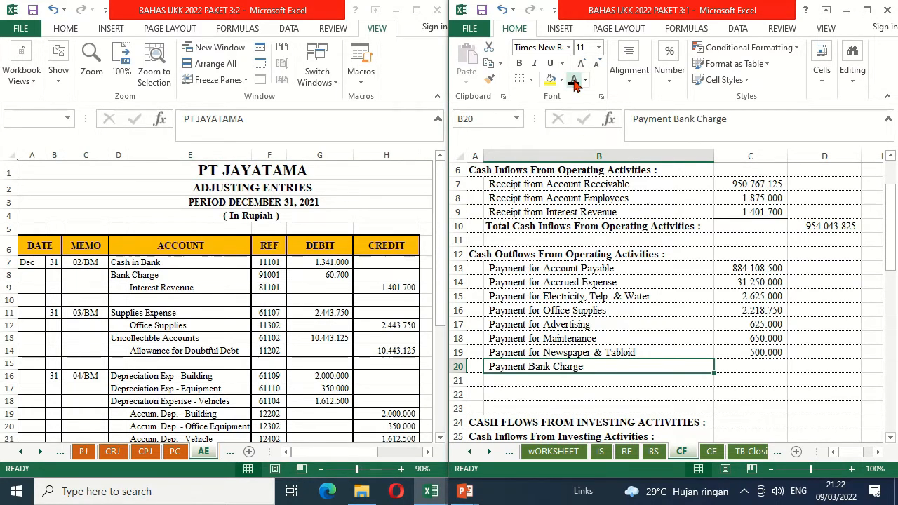
{"action": "key", "text": "Right"}
{"action": "type", "text": "="}
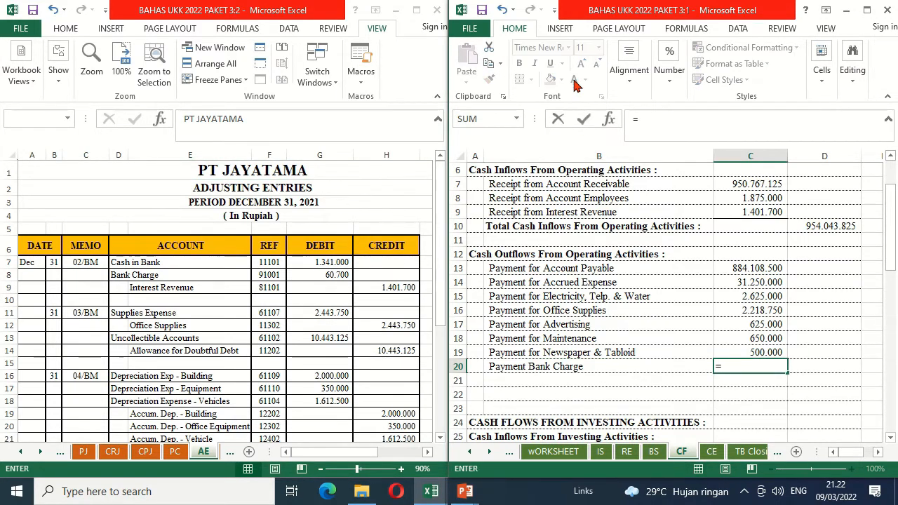
{"action": "left_click", "coordinate": [336, 274]}
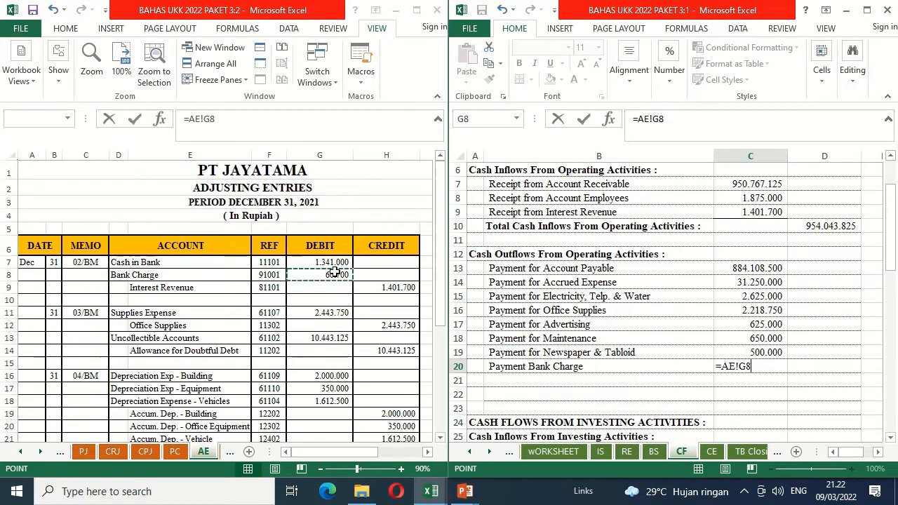
{"action": "key", "text": "Return"}
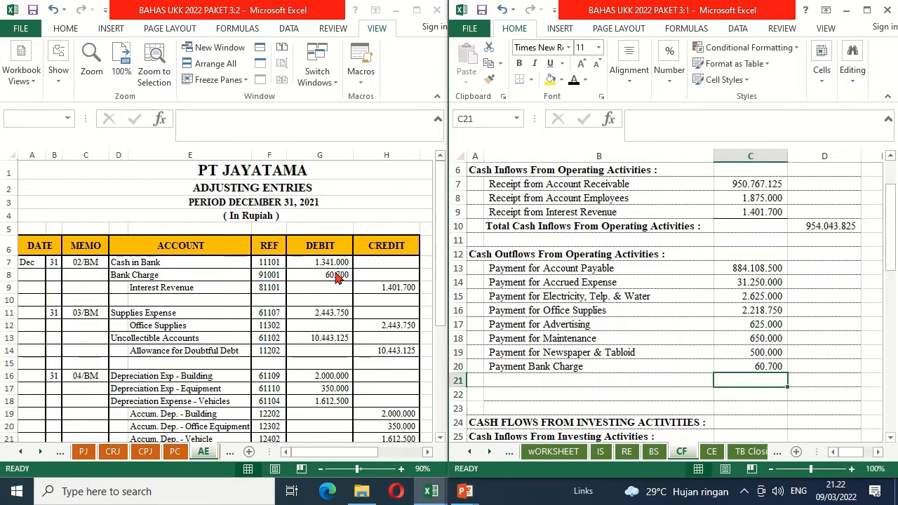
Step: Add a bottom border to C20 and reveal the Total Cash Outflows From Operating Activities label in B21 with black font
{"action": "key", "text": "Up"}
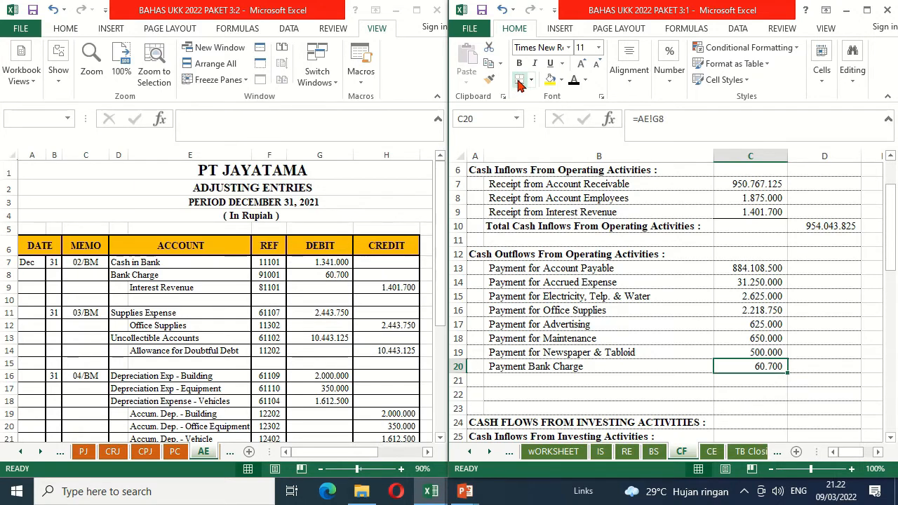
{"action": "key", "text": "Down"}
{"action": "key", "text": "Left"}
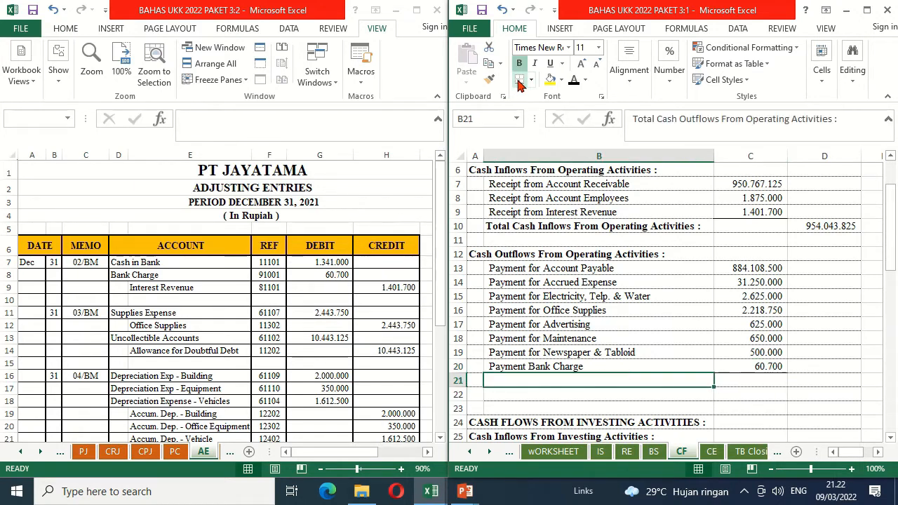
{"action": "left_click", "coordinate": [574, 81]}
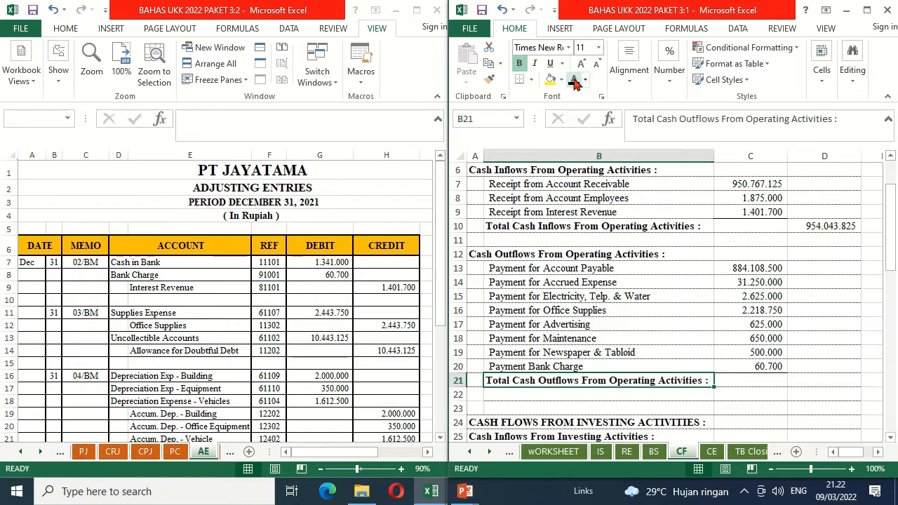
Step: Total the operating cash outflows in D21 with =SUM(C13:C20)
{"action": "key", "text": "Right"}
{"action": "key", "text": "Right"}
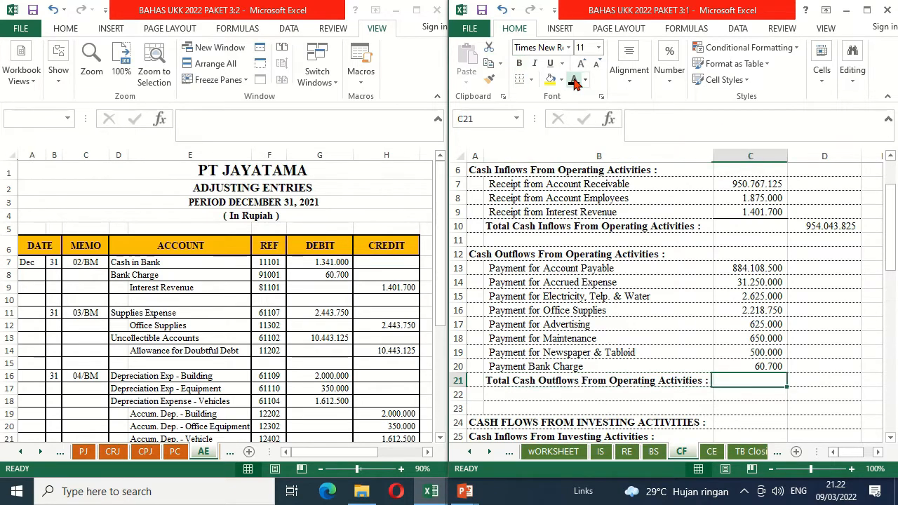
{"action": "type", "text": "=sum"}
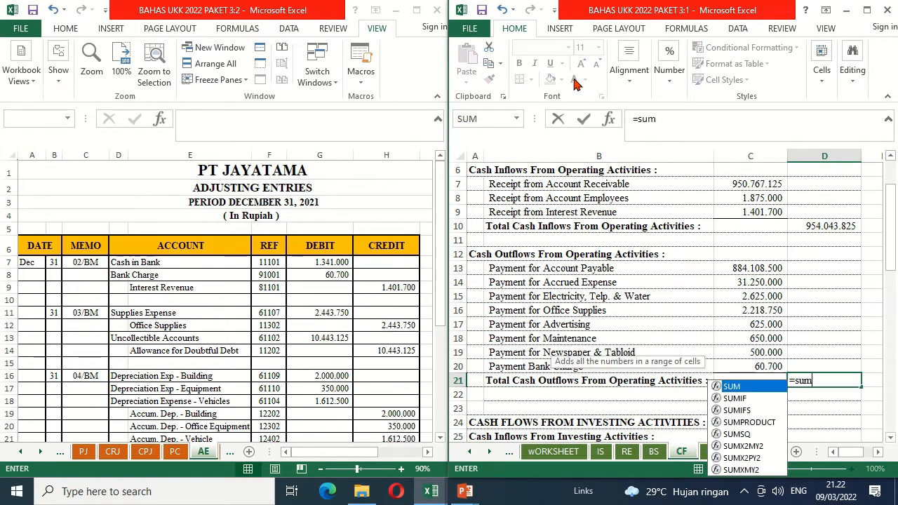
{"action": "type", "text": "("}
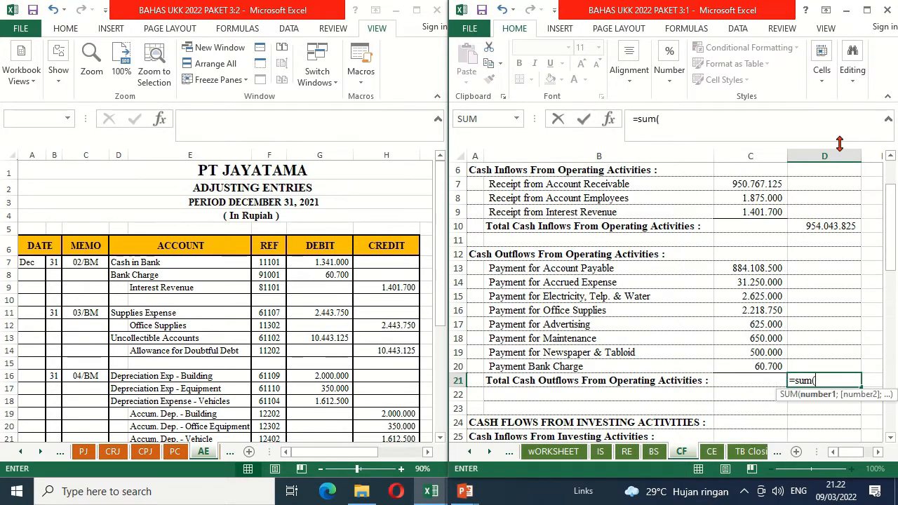
{"action": "left_click", "coordinate": [753, 268]}
{"action": "left_click_drag", "start_coordinate": [753, 268], "coordinate": [760, 365]}
{"action": "key", "text": "Return"}
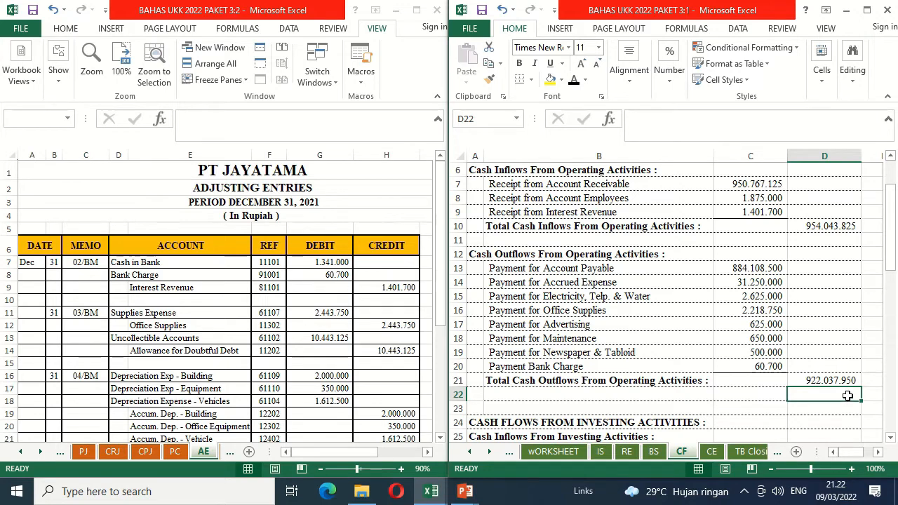
Step: Reveal the Nett Cash Flows From Operating Activities label in B22 with black font and add a bottom border to D21
{"action": "left_click", "coordinate": [656, 394]}
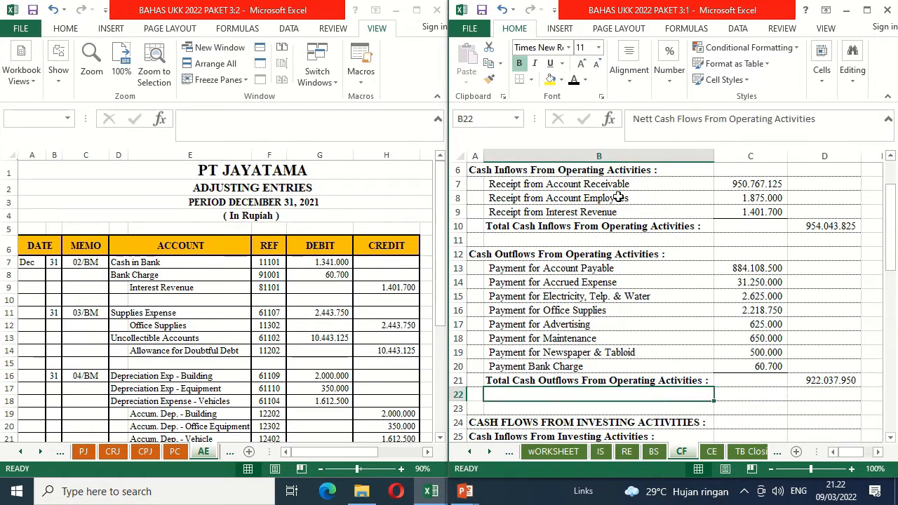
{"action": "left_click", "coordinate": [574, 81]}
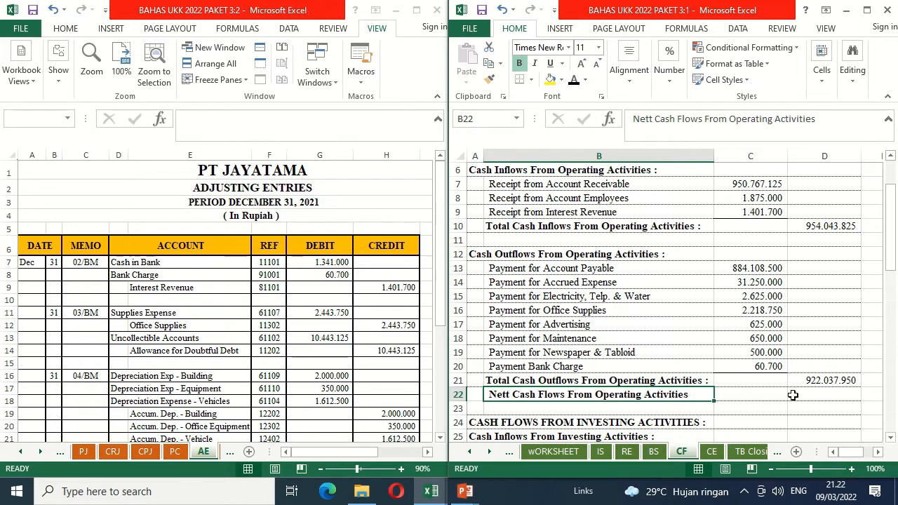
{"action": "left_click", "coordinate": [811, 380]}
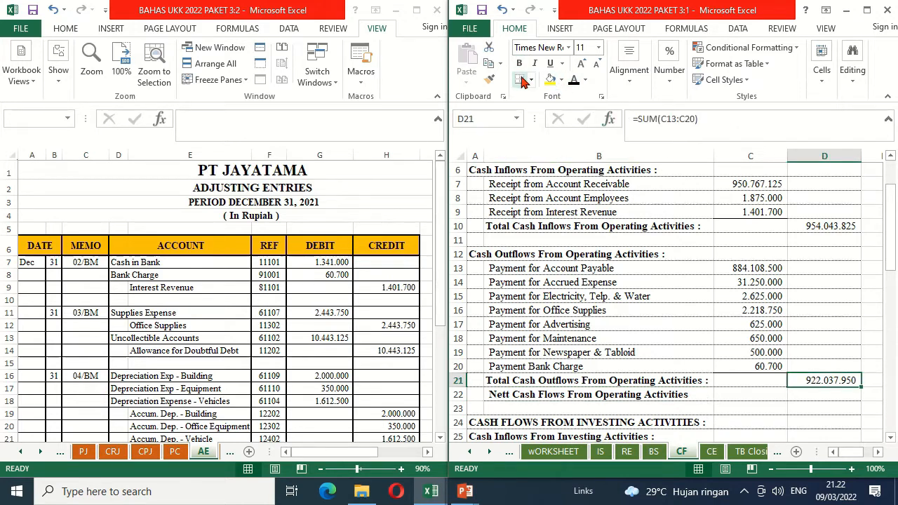
Step: Calculate the net operating cash flow in D22 as total inflows D10 minus total outflows D21
{"action": "key", "text": "Down"}
{"action": "type", "text": "="}
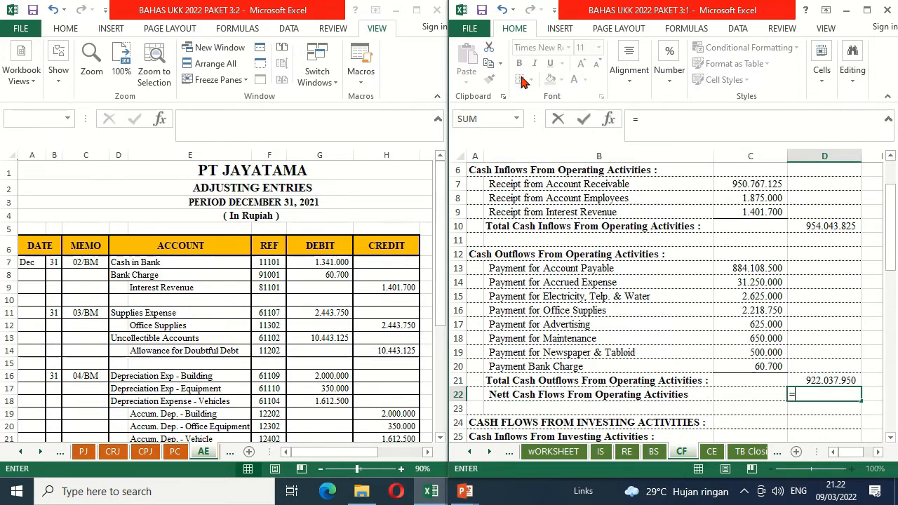
{"action": "key", "text": "Up"}
{"action": "key", "text": "Up"}
{"action": "key", "text": "Up"}
{"action": "key", "text": "Up"}
{"action": "key", "text": "Up"}
{"action": "key", "text": "Up"}
{"action": "key", "text": "Up"}
{"action": "key", "text": "Up"}
{"action": "key", "text": "Up"}
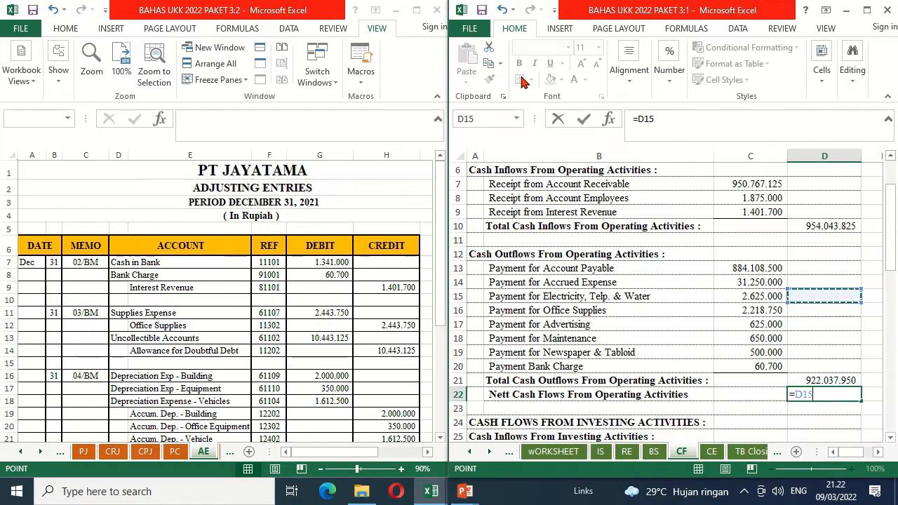
{"action": "key", "text": "Up"}
{"action": "key", "text": "Up"}
{"action": "key", "text": "Up"}
{"action": "type", "text": "-"}
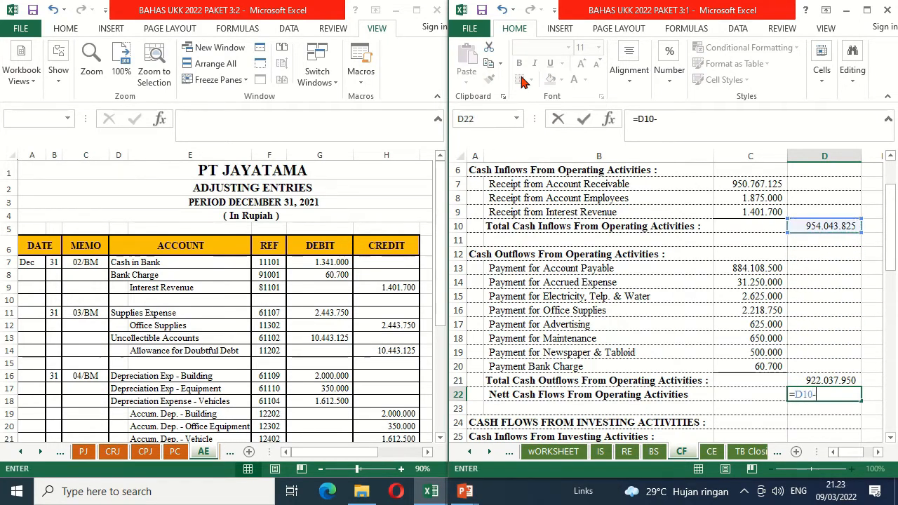
{"action": "left_click", "coordinate": [817, 377]}
{"action": "key", "text": "Return"}
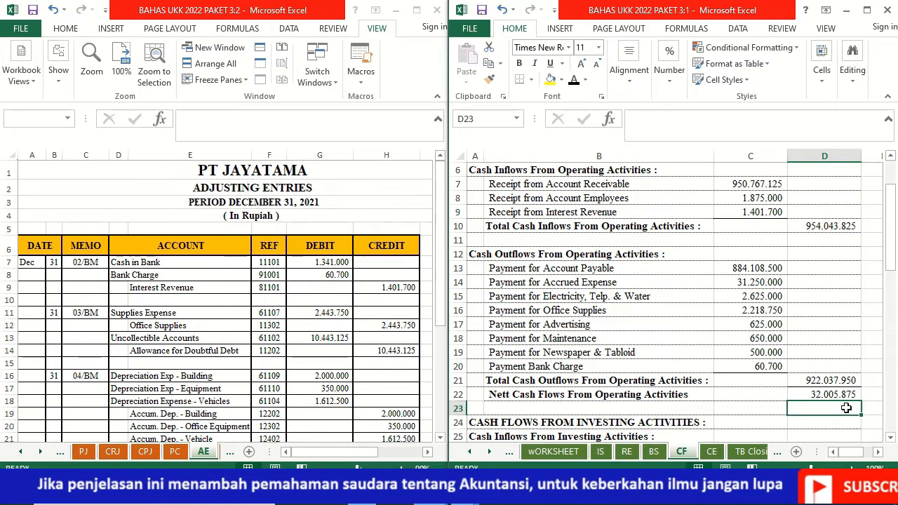
Step: Enter a dash as text in B26 and B28 for the investing cash inflows and outflows
{"action": "key", "text": "Page_Down"}
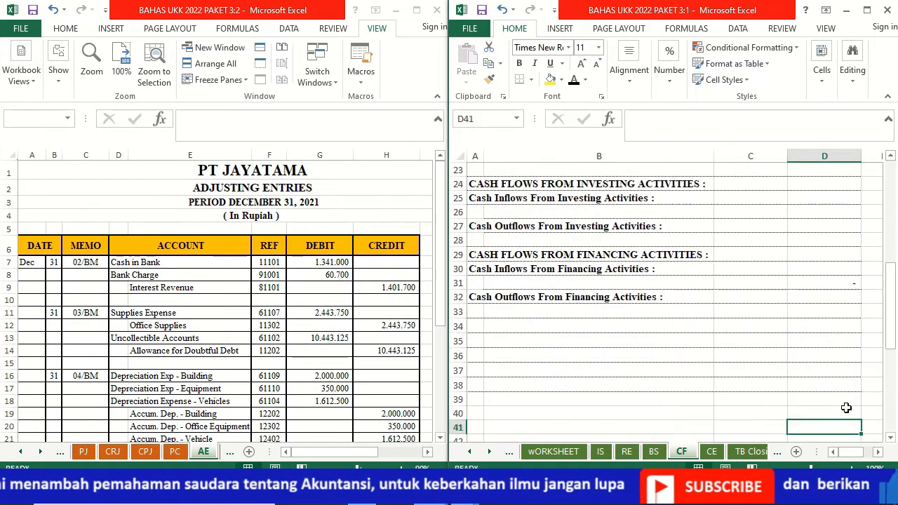
{"action": "key", "text": "Up"}
{"action": "key", "text": "Up"}
{"action": "key", "text": "Up"}
{"action": "key", "text": "Up"}
{"action": "key", "text": "Up"}
{"action": "key", "text": "Up"}
{"action": "key", "text": "Up"}
{"action": "key", "text": "Up"}
{"action": "key", "text": "Up"}
{"action": "key", "text": "Up"}
{"action": "key", "text": "Up"}
{"action": "key", "text": "Up"}
{"action": "key", "text": "Up"}
{"action": "key", "text": "Up"}
{"action": "key", "text": "Up"}
{"action": "key", "text": "Up"}
{"action": "key", "text": "Up"}
{"action": "key", "text": "Up"}
{"action": "key", "text": "Up"}
{"action": "key", "text": "Up"}
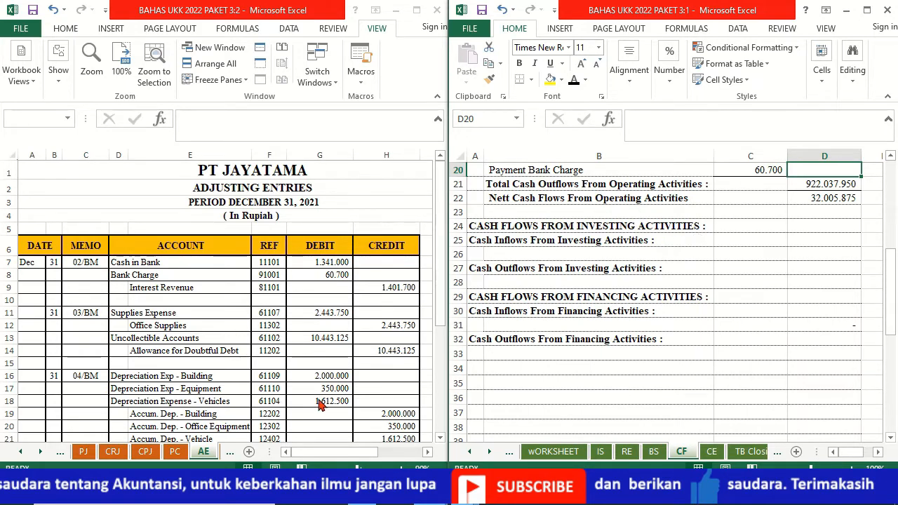
{"action": "left_click", "coordinate": [505, 254]}
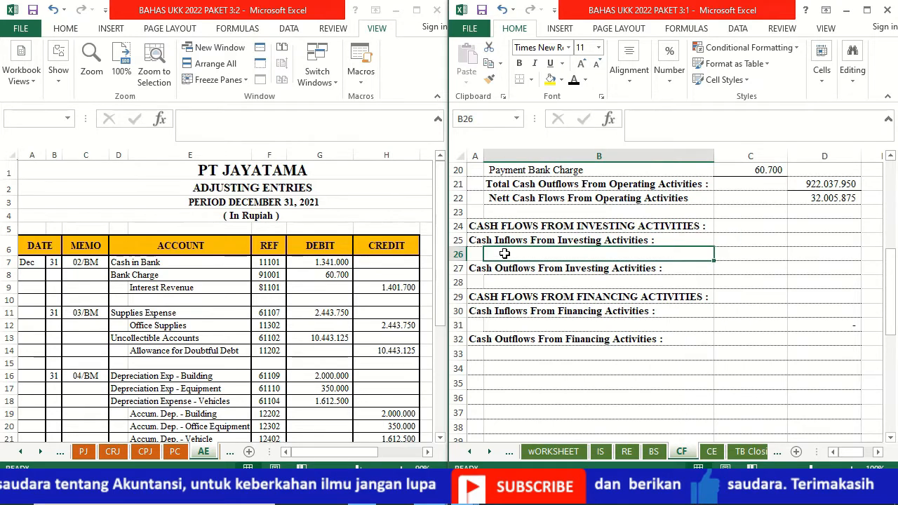
{"action": "type", "text": "'-"}
{"action": "key", "text": "Return"}
{"action": "key", "text": "Return"}
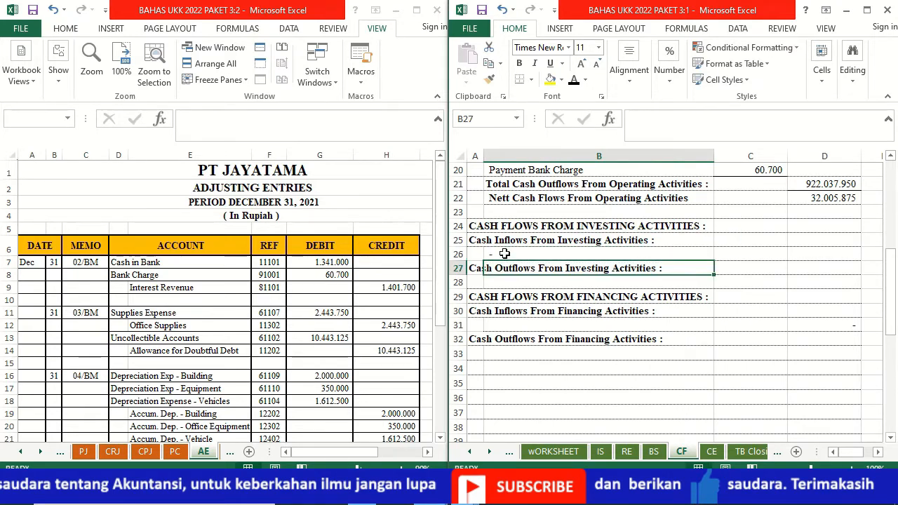
{"action": "type", "text": "'"}
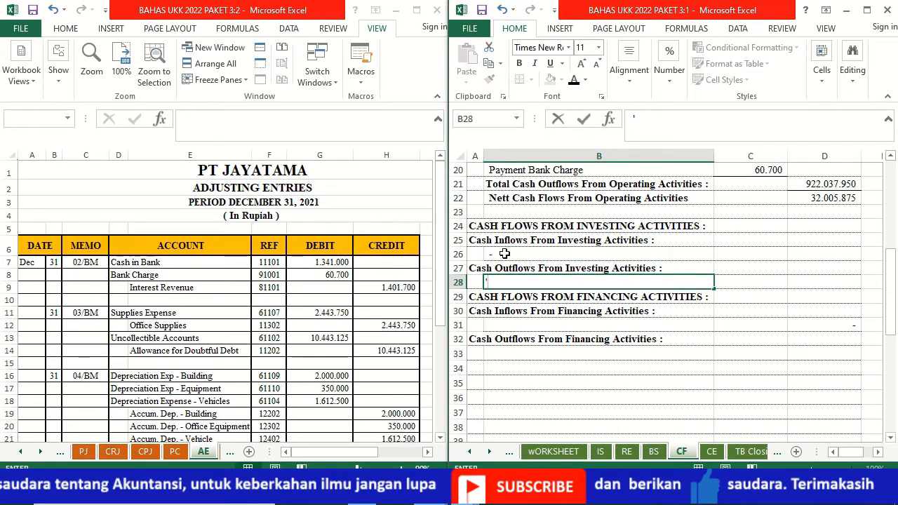
{"action": "type", "text": "-"}
{"action": "key", "text": "Return"}
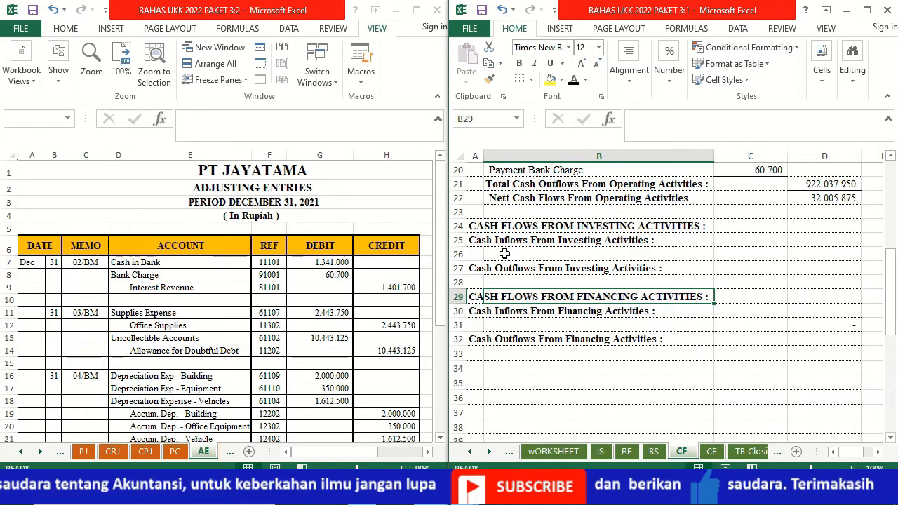
Step: Enter a dash as text in B31 under Cash Inflows From Financing Activities
{"action": "key", "text": "Down"}
{"action": "key", "text": "Down"}
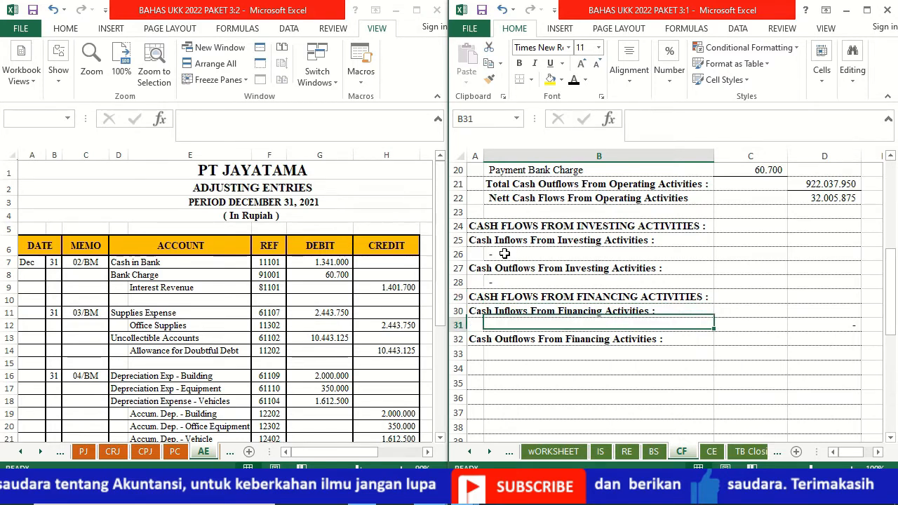
{"action": "type", "text": "-"}
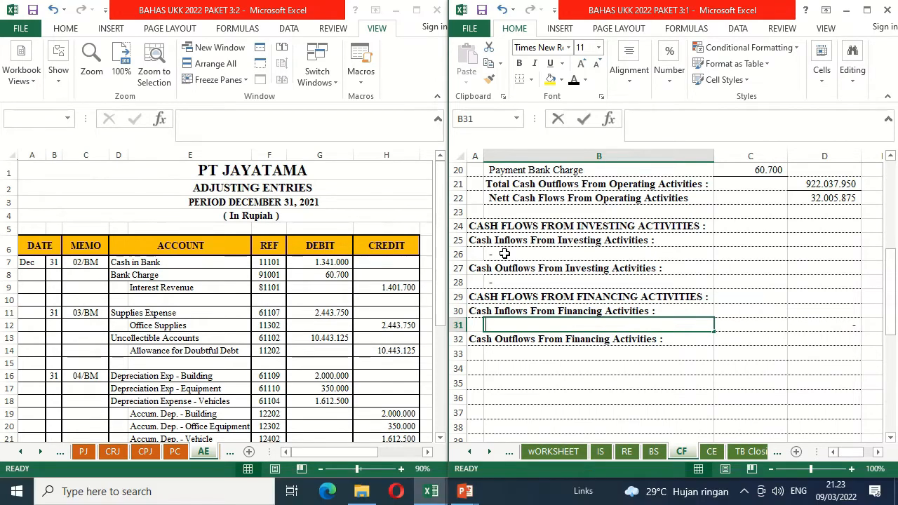
{"action": "type", "text": "'-"}
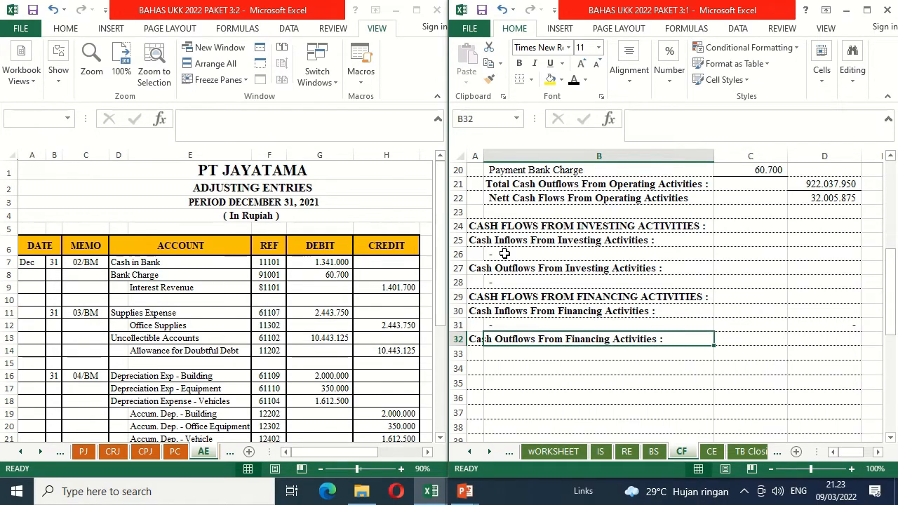
Step: Bring up the CPJ sheet in the other window and reveal the Payment for Bank Loans and Payment for Interest Expense labels in B33:B34 with black font
{"action": "key", "text": "Down"}
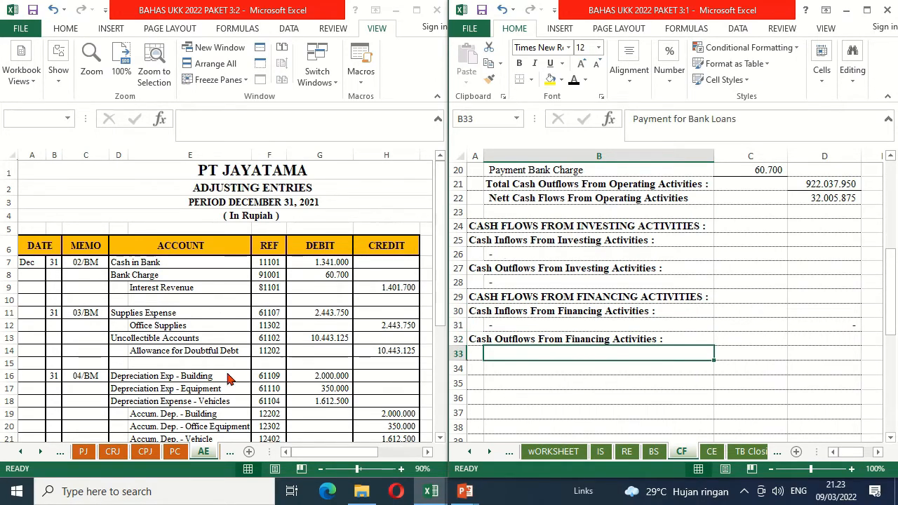
{"action": "left_click", "coordinate": [145, 453]}
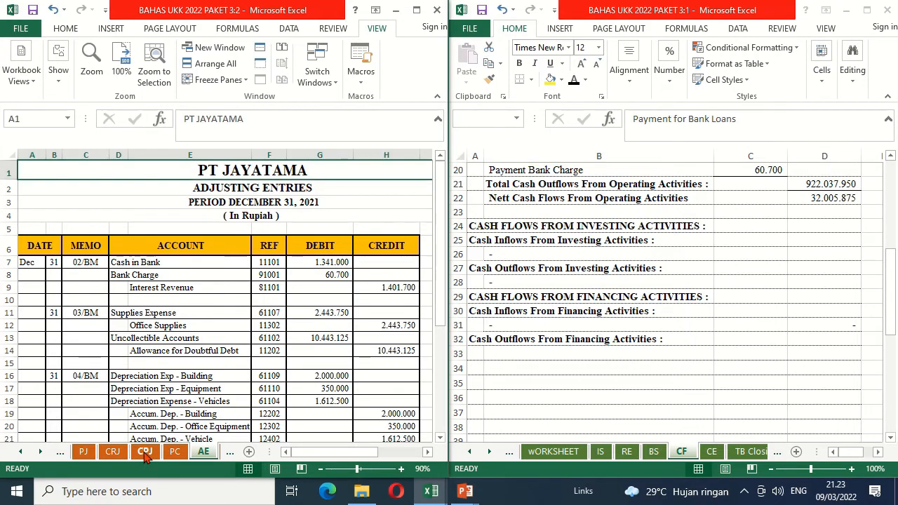
{"action": "left_click", "coordinate": [144, 453]}
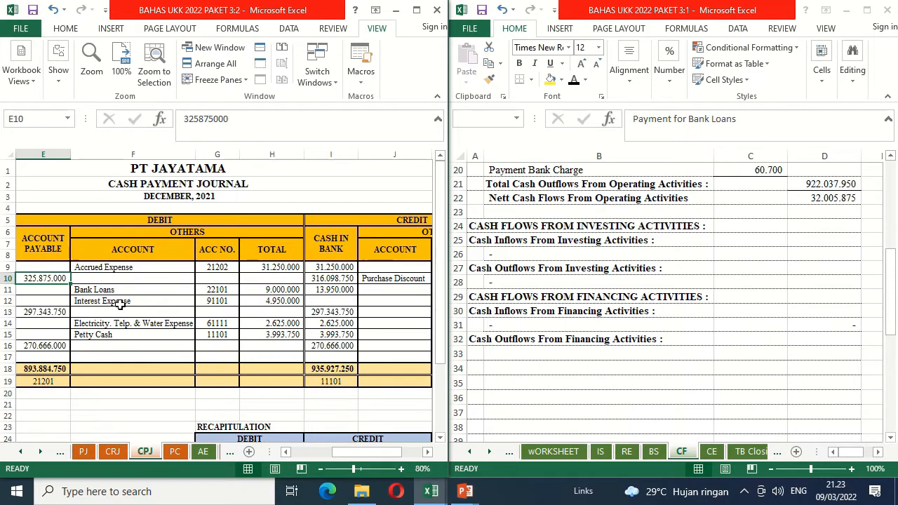
{"action": "left_click", "coordinate": [523, 353]}
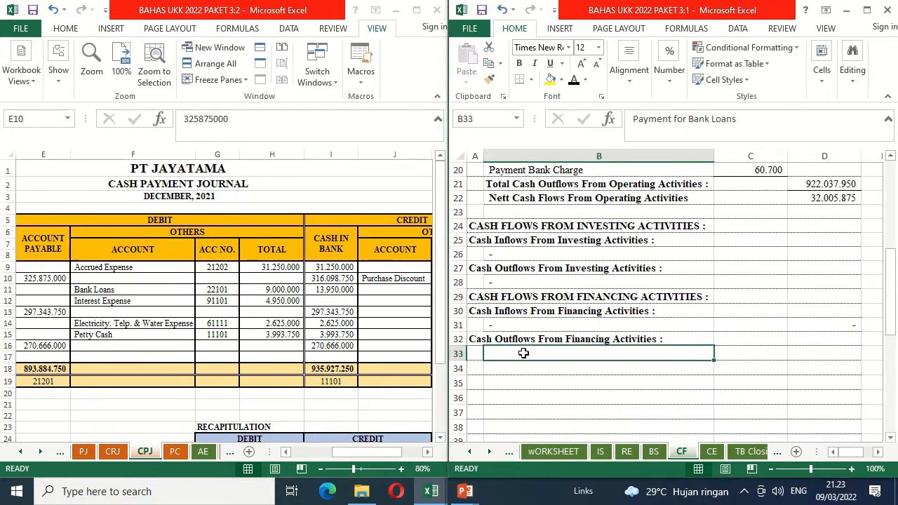
{"action": "key", "text": "ctrl+v"}
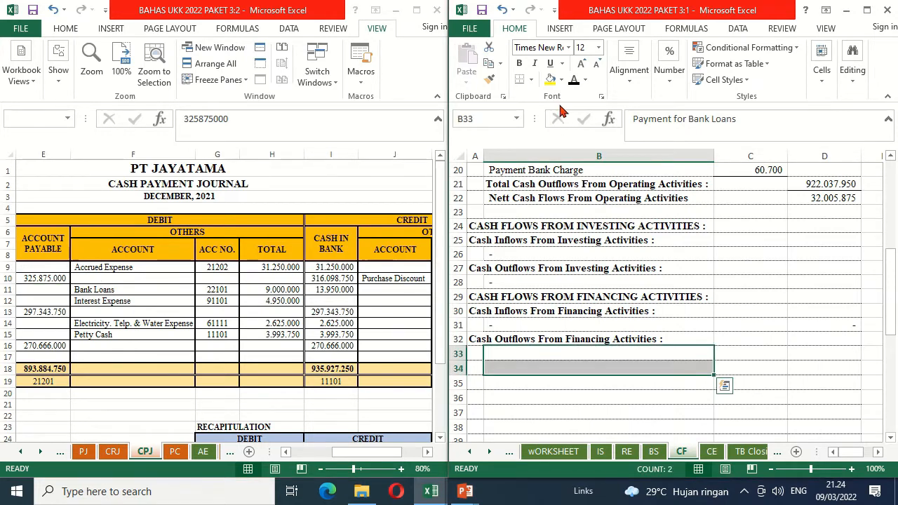
{"action": "left_click", "coordinate": [573, 81]}
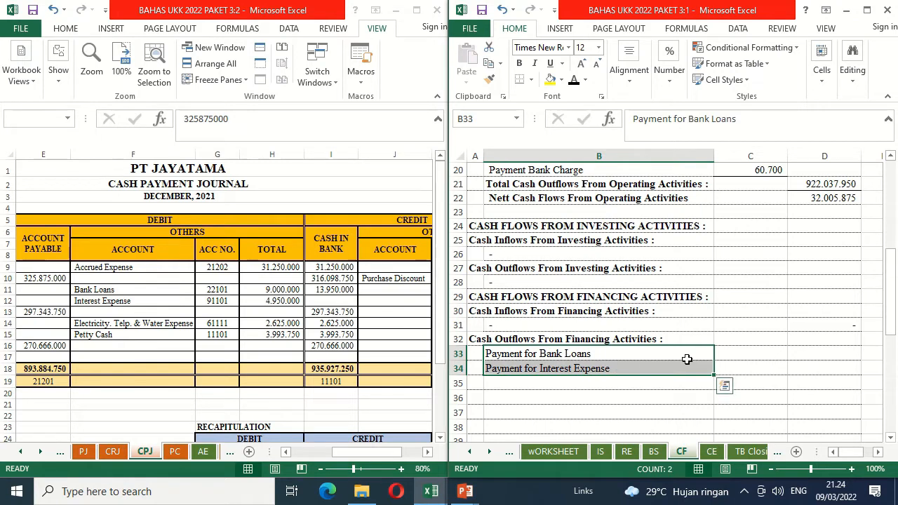
Step: Link C33 to the Bank Loans total in CPJ H11 and C34 to the Interest Expense total with =CPJ!H12
{"action": "left_click", "coordinate": [742, 353]}
{"action": "type", "text": "="}
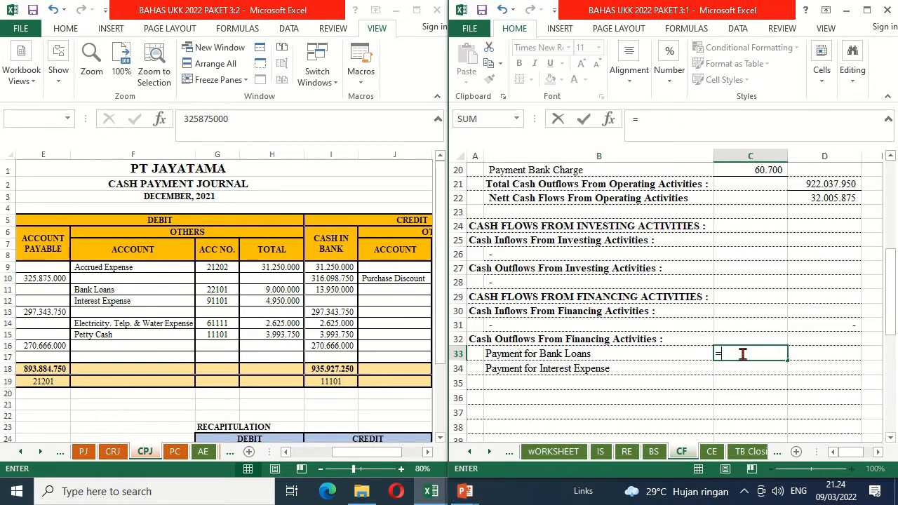
{"action": "left_click", "coordinate": [288, 289]}
{"action": "key", "text": "Return"}
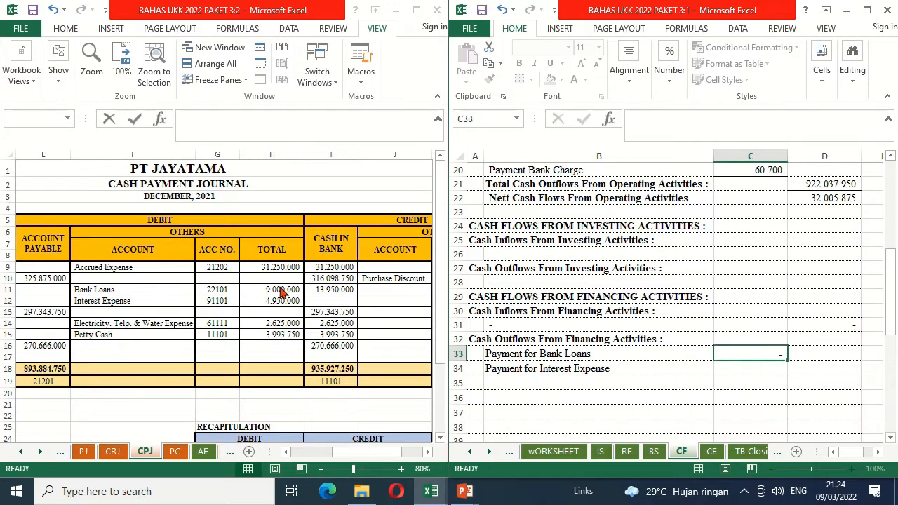
{"action": "type", "text": "="}
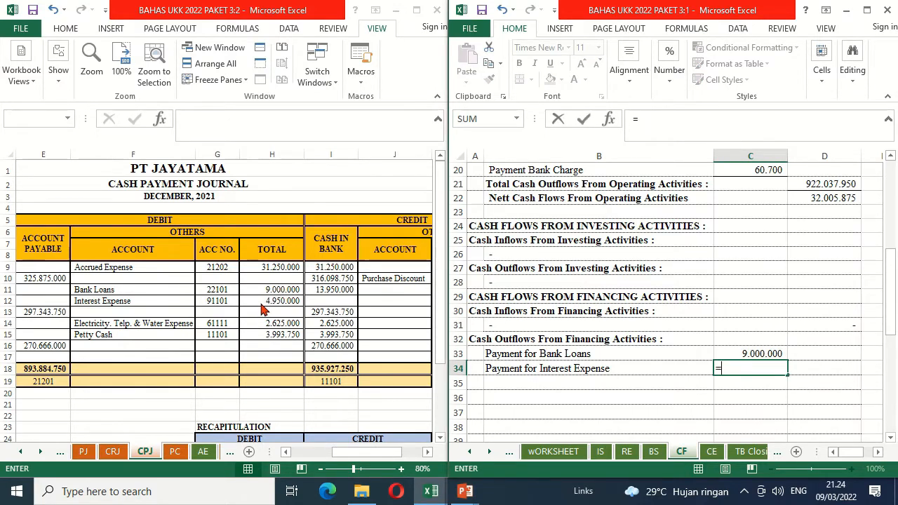
{"action": "left_click", "coordinate": [254, 300]}
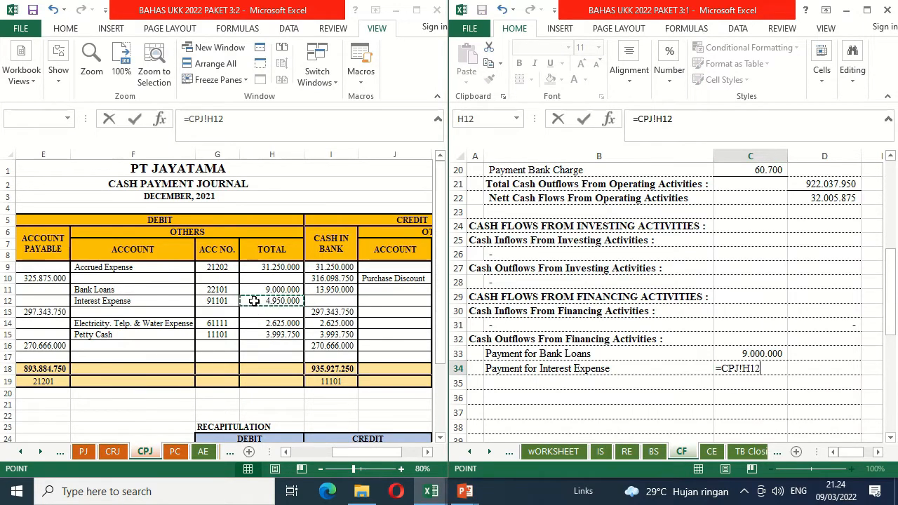
{"action": "key", "text": "Return"}
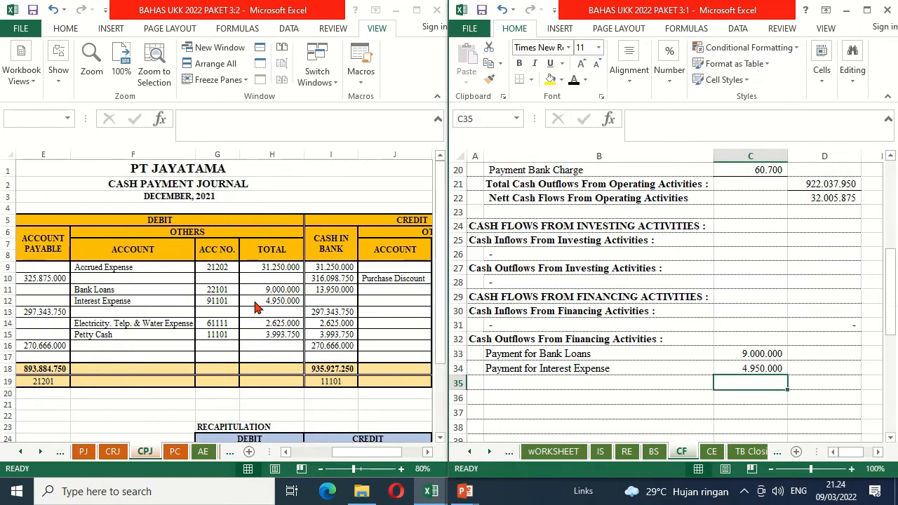
Step: Add a bottom border to C34 and total the financing payments in D35 with =C33+C34
{"action": "key", "text": "Up"}
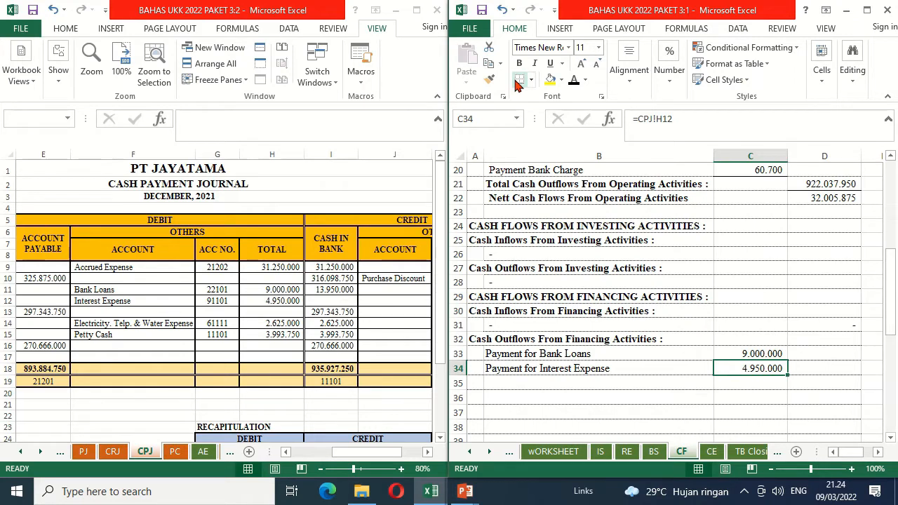
{"action": "key", "text": "Right"}
{"action": "key", "text": "Down"}
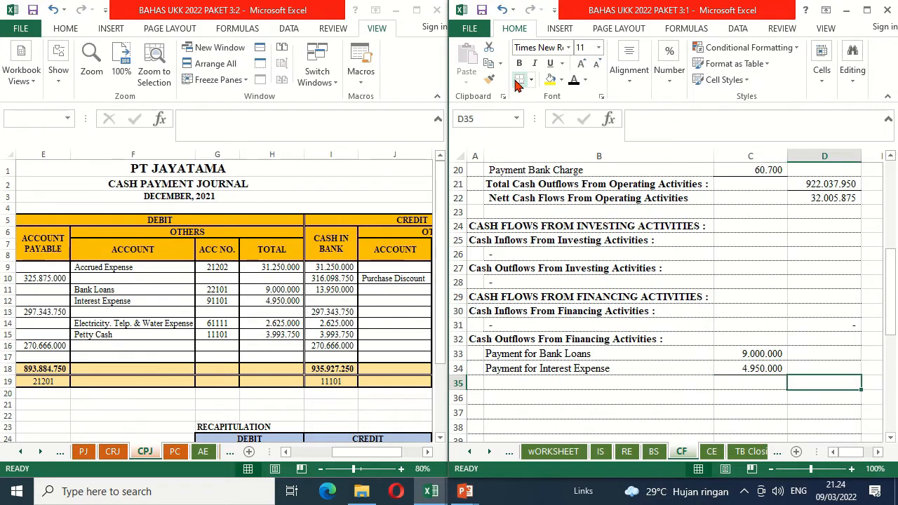
{"action": "type", "text": "="}
{"action": "key", "text": "Left"}
{"action": "key", "text": "Up"}
{"action": "key", "text": "Up"}
{"action": "type", "text": "+"}
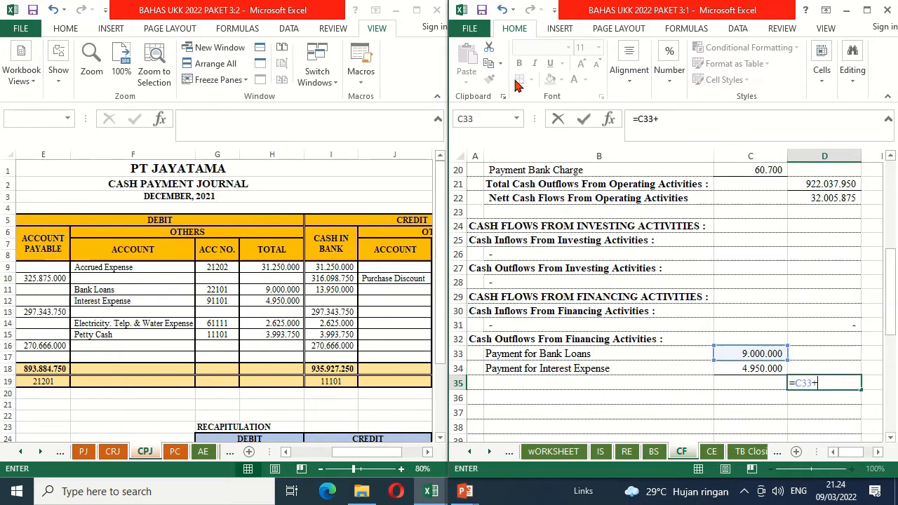
{"action": "key", "text": "Up"}
{"action": "key", "text": "Left"}
{"action": "key", "text": "Return"}
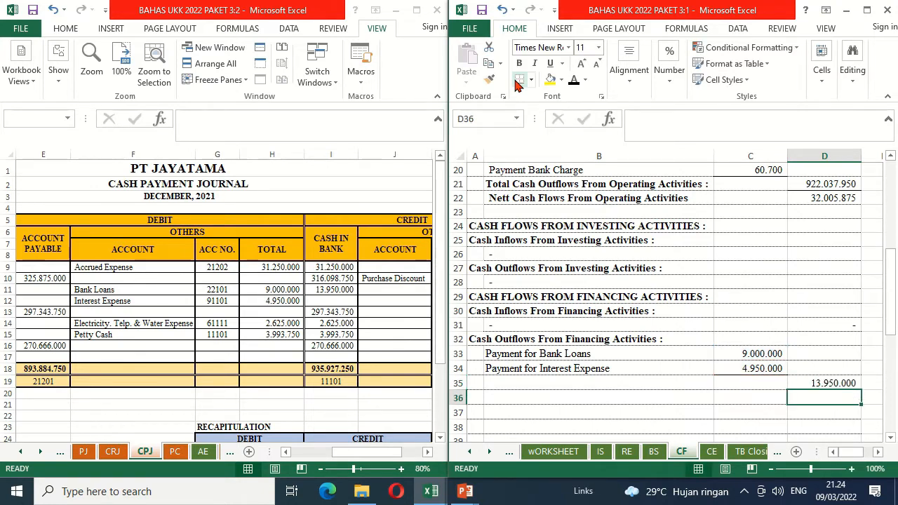
Step: Reveal the Nett Cash Flows From Financing Activities label in B35 with black font
{"action": "key", "text": "Up"}
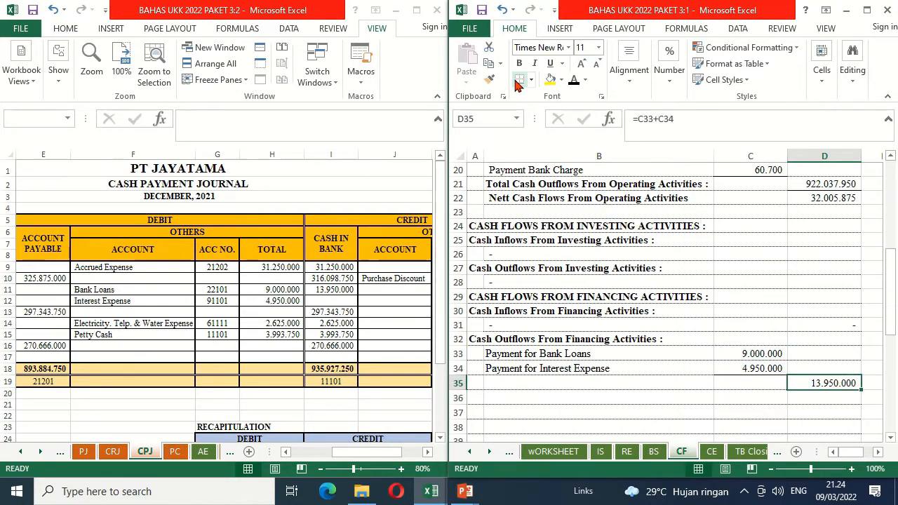
{"action": "key", "text": "Left"}
{"action": "key", "text": "Left"}
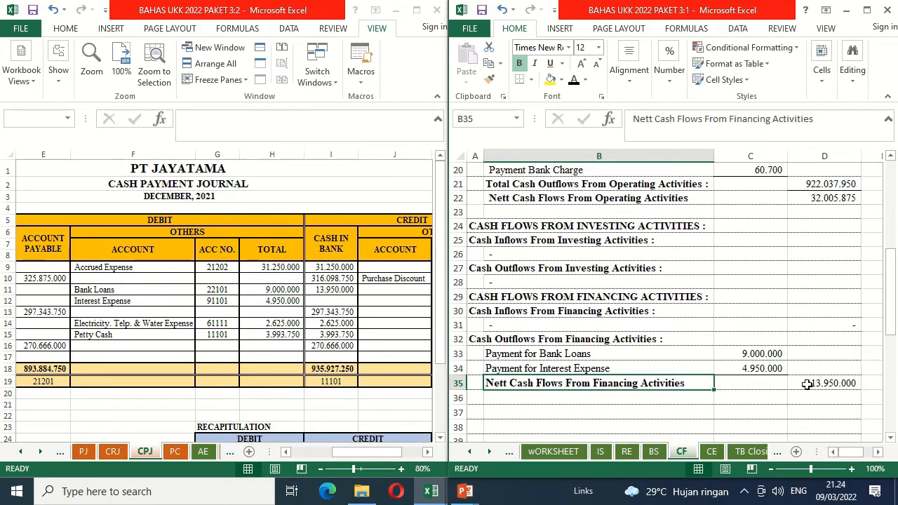
Step: Calculate the net increase in cash in D36 with =D22-D35
{"action": "left_click", "coordinate": [831, 398]}
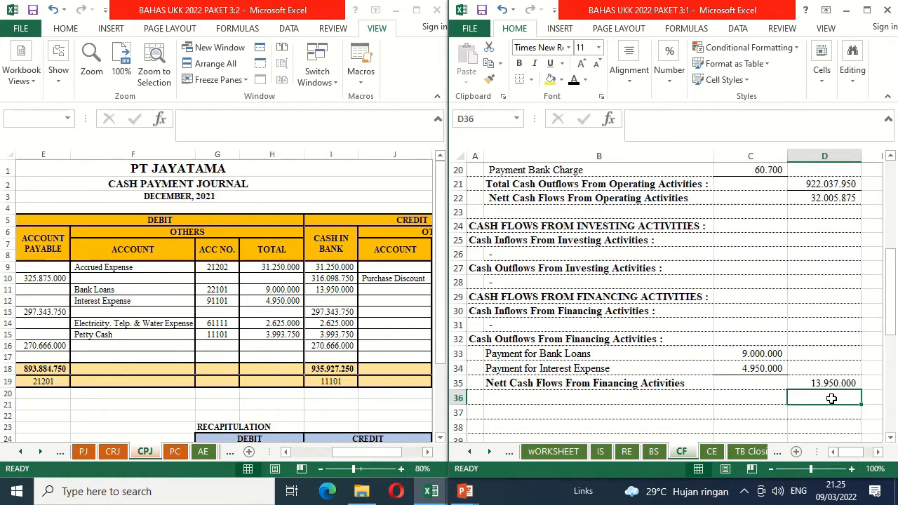
{"action": "type", "text": "="}
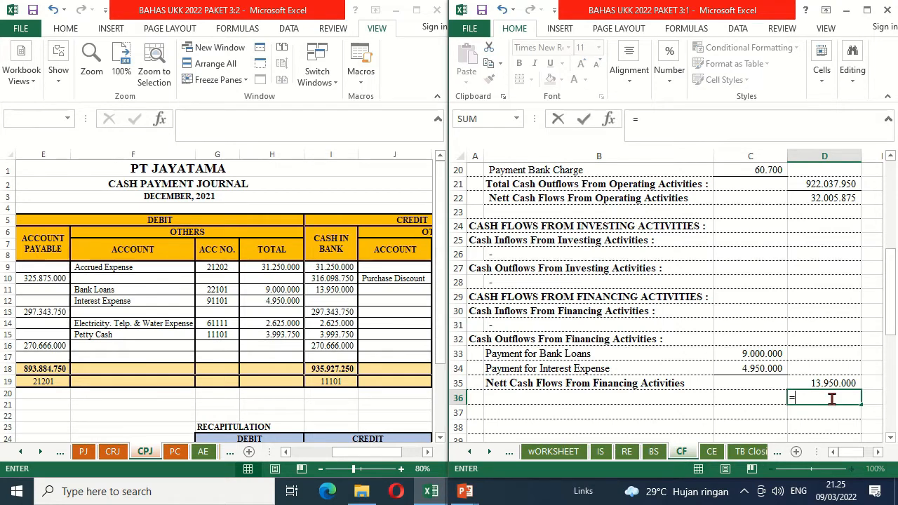
{"action": "key", "text": "Up"}
{"action": "key", "text": "Up"}
{"action": "key", "text": "Up"}
{"action": "key", "text": "Up"}
{"action": "key", "text": "Up"}
{"action": "key", "text": "Up"}
{"action": "key", "text": "Up"}
{"action": "key", "text": "Up"}
{"action": "key", "text": "Up"}
{"action": "key", "text": "Up"}
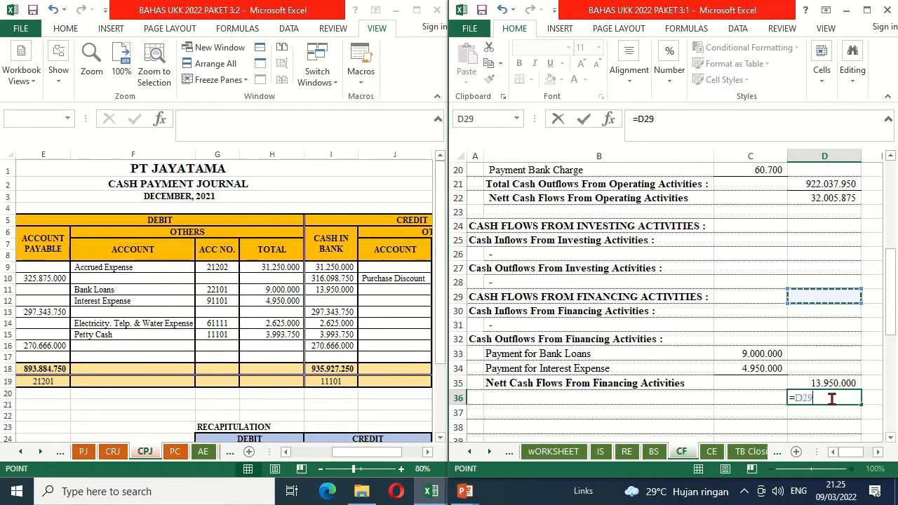
{"action": "key", "text": "Up"}
{"action": "key", "text": "Up"}
{"action": "key", "text": "Up"}
{"action": "key", "text": "Up"}
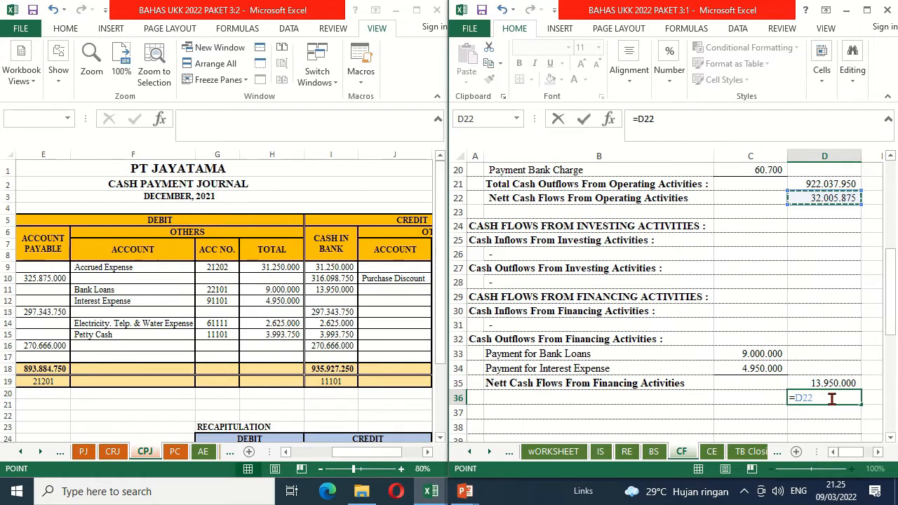
{"action": "type", "text": "-"}
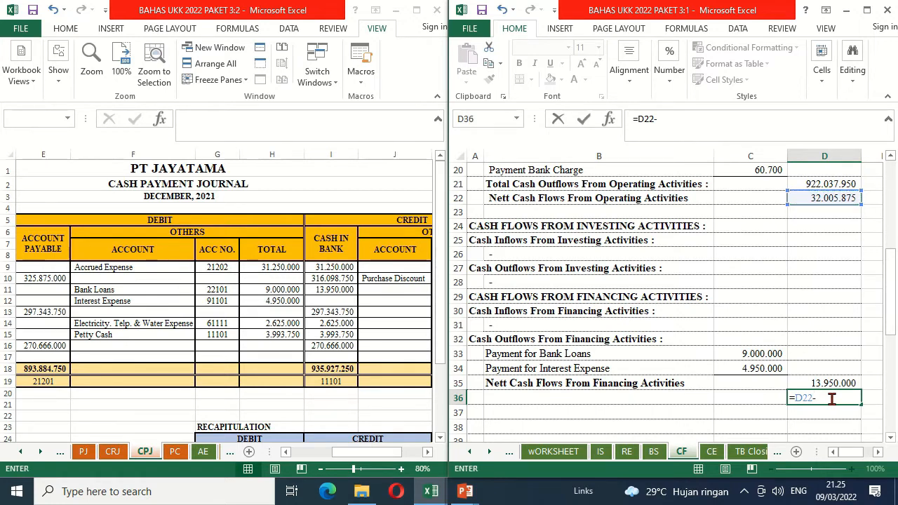
{"action": "key", "text": "Up"}
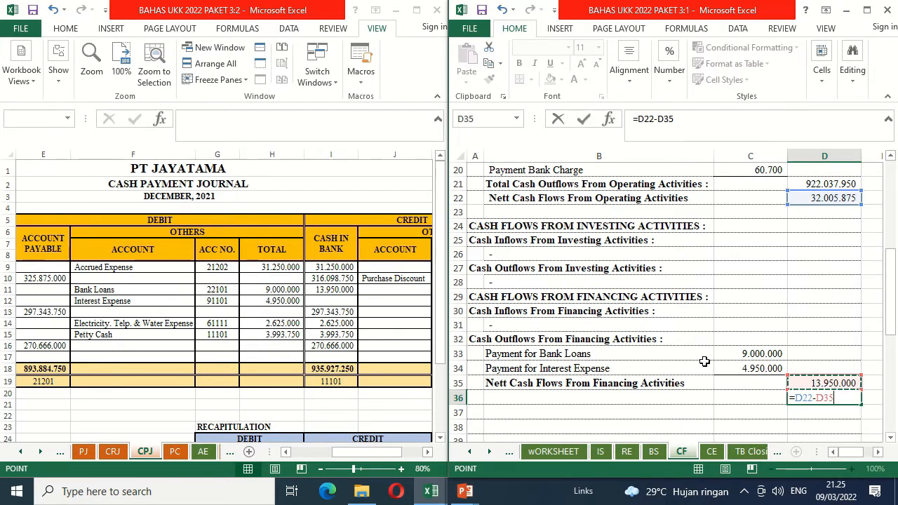
{"action": "key", "text": "Return"}
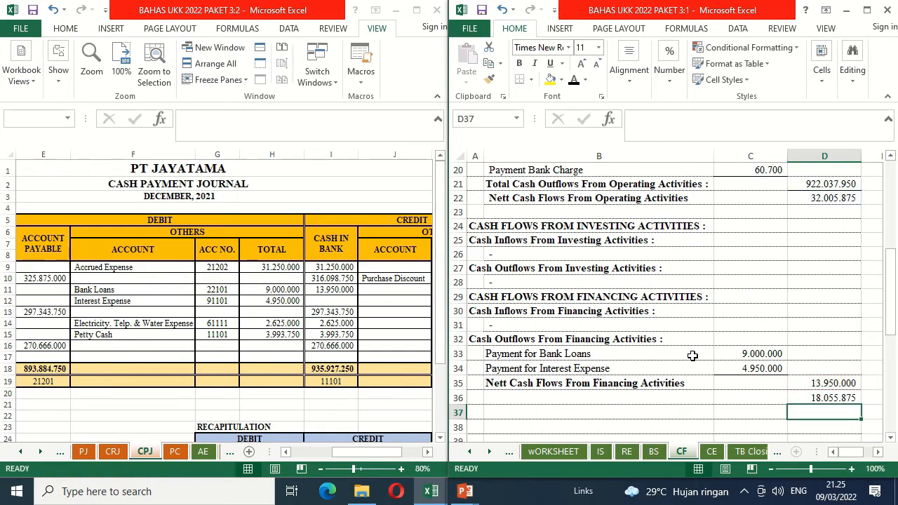
Step: Reveal the Nett Increase In Cash label in B36 with black font and add a bottom border to D35
{"action": "key", "text": "Up"}
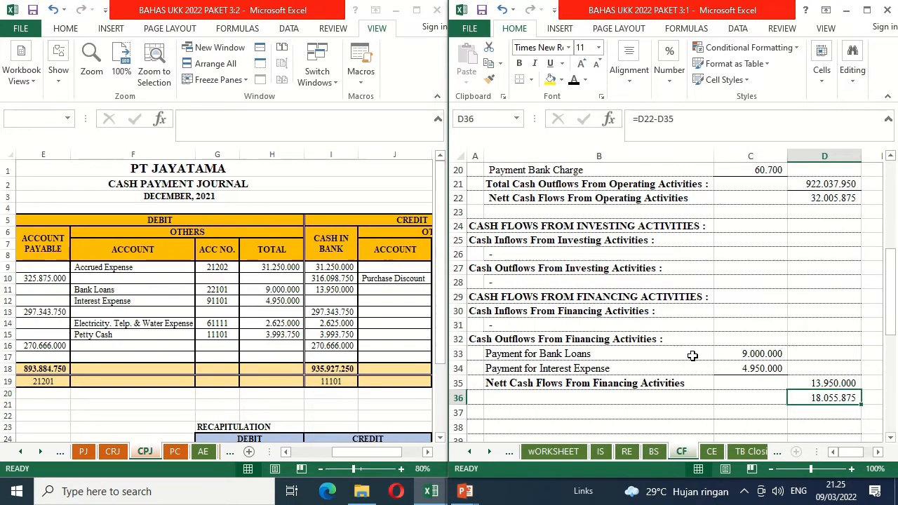
{"action": "key", "text": "Left"}
{"action": "key", "text": "Left"}
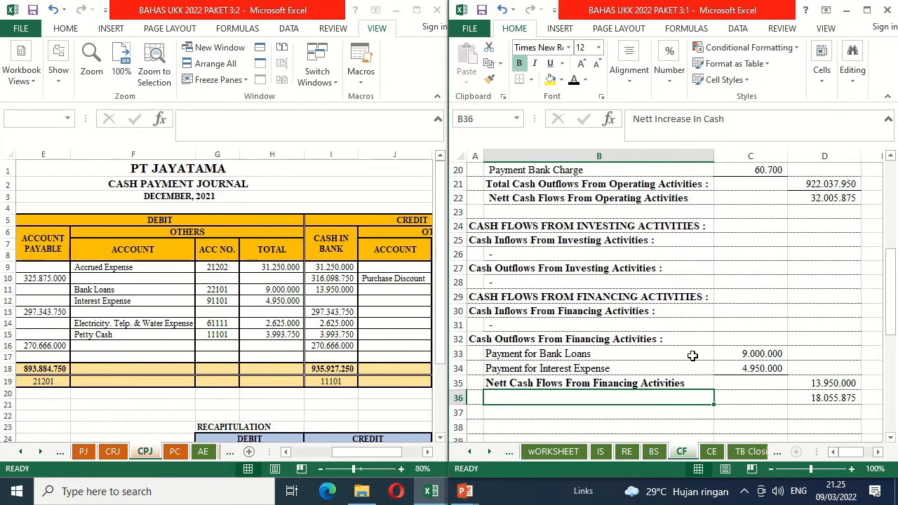
{"action": "left_click", "coordinate": [573, 79]}
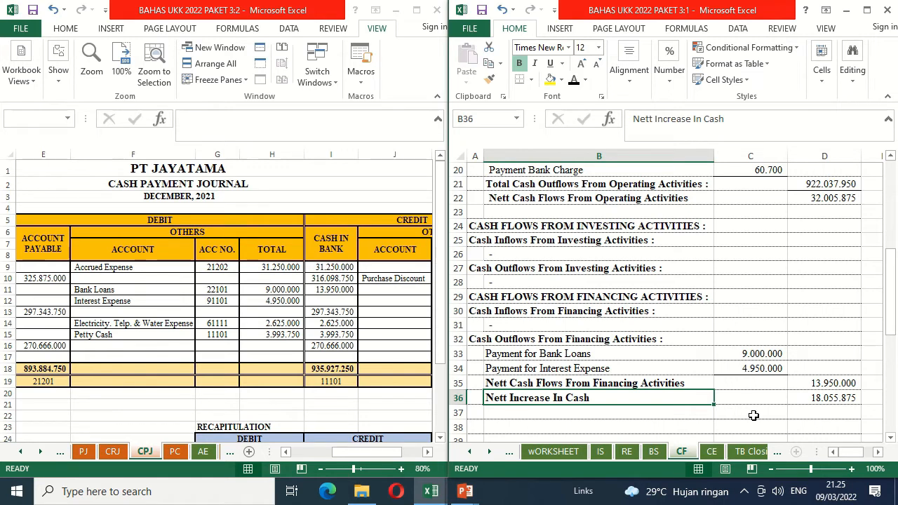
{"action": "left_click", "coordinate": [826, 383]}
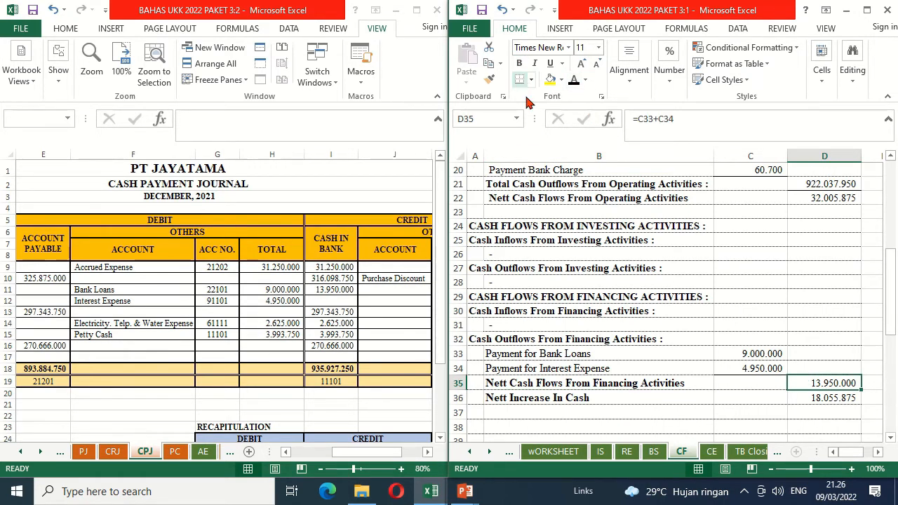
Step: Reveal the Cash Balance, December 1, 2021 label in B37 with black font
{"action": "left_click", "coordinate": [517, 409]}
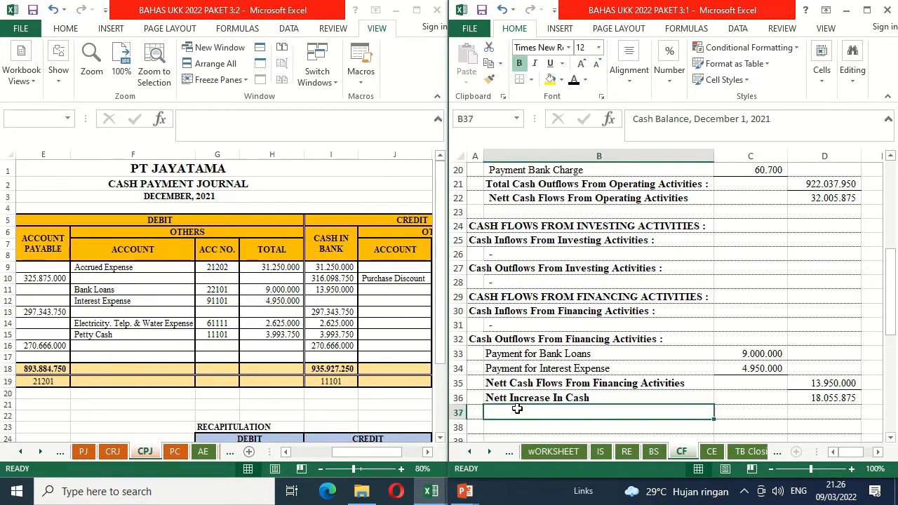
{"action": "key", "text": "Down"}
{"action": "key", "text": "Down"}
{"action": "scroll", "coordinate": [517, 409], "scroll_direction": "down", "scroll_amount": 2}
{"action": "key", "text": "Up"}
{"action": "key", "text": "Up"}
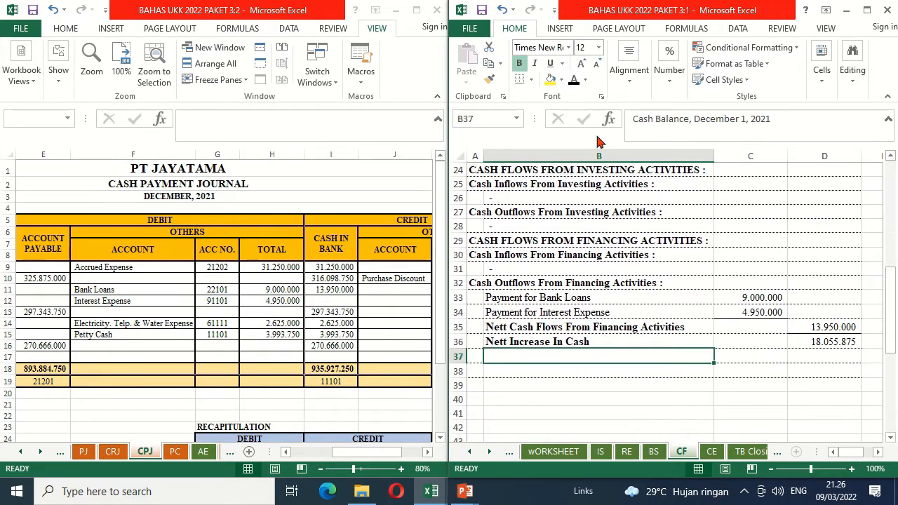
{"action": "left_click", "coordinate": [574, 81]}
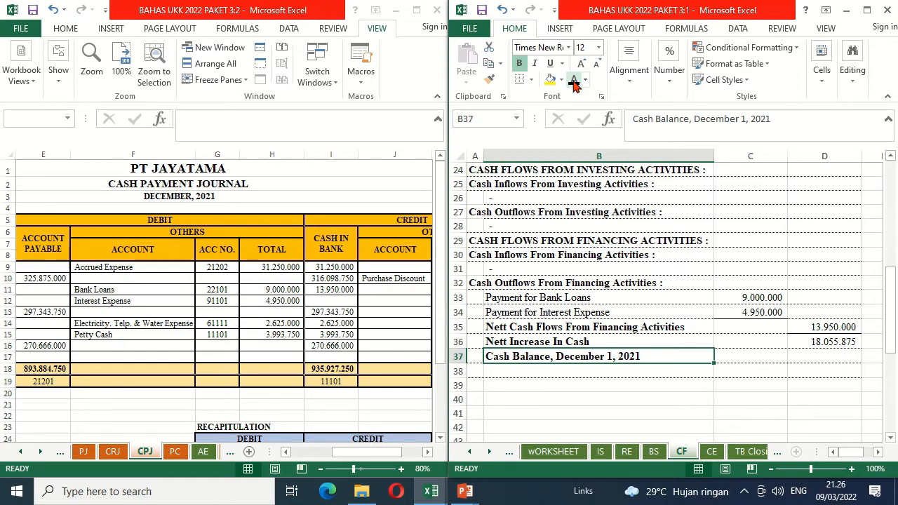
Step: Calculate the opening cash balance in D37 from Cash in Bank and Petty Cash with ='TB 30 Nov 2021'!C7+'TB 30 Nov 2021'!C8
{"action": "key", "text": "Right"}
{"action": "key", "text": "Right"}
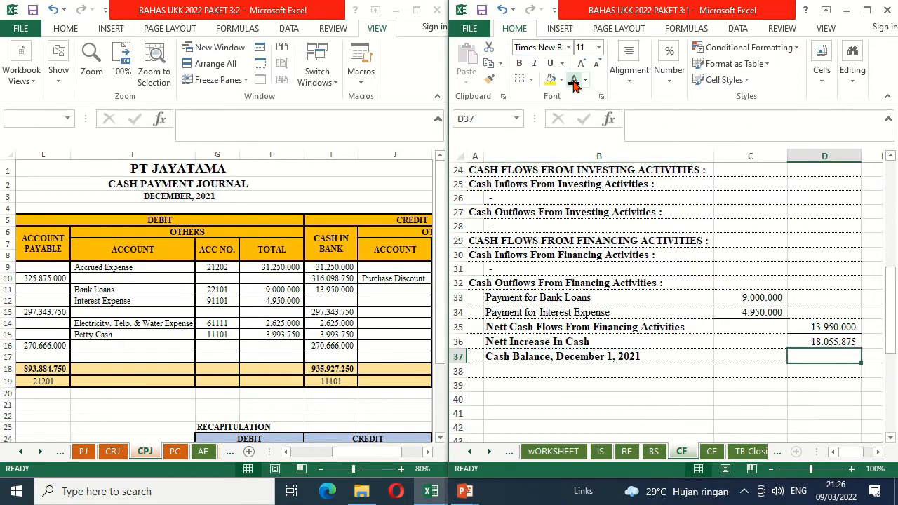
{"action": "type", "text": "="}
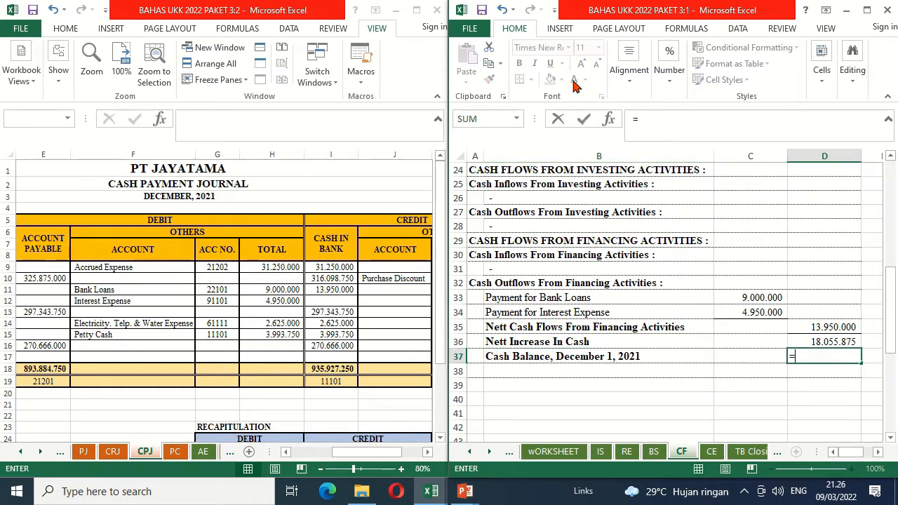
{"action": "left_click", "coordinate": [22, 453]}
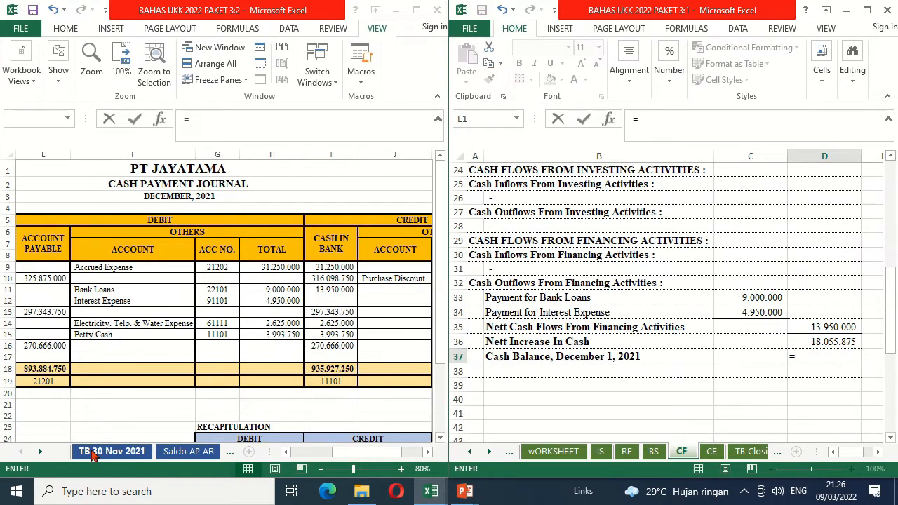
{"action": "left_click", "coordinate": [93, 453]}
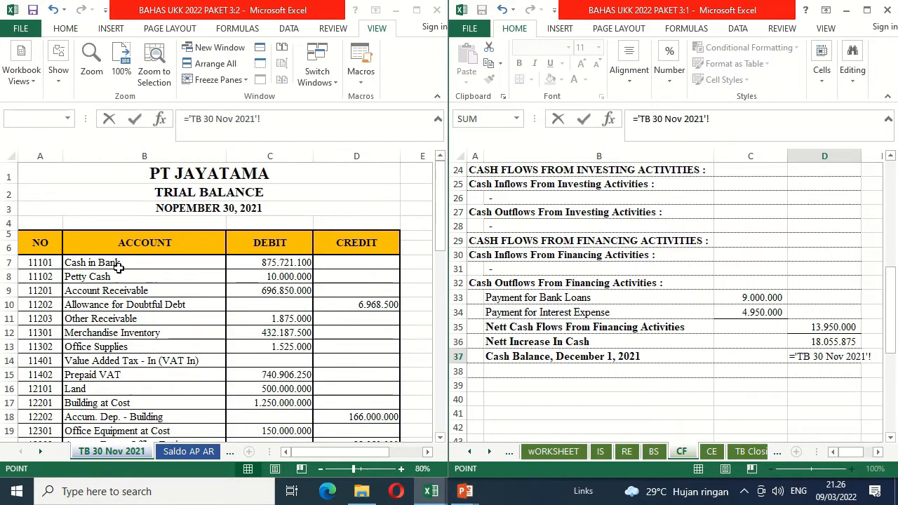
{"action": "left_click", "coordinate": [280, 260]}
{"action": "type", "text": "+"}
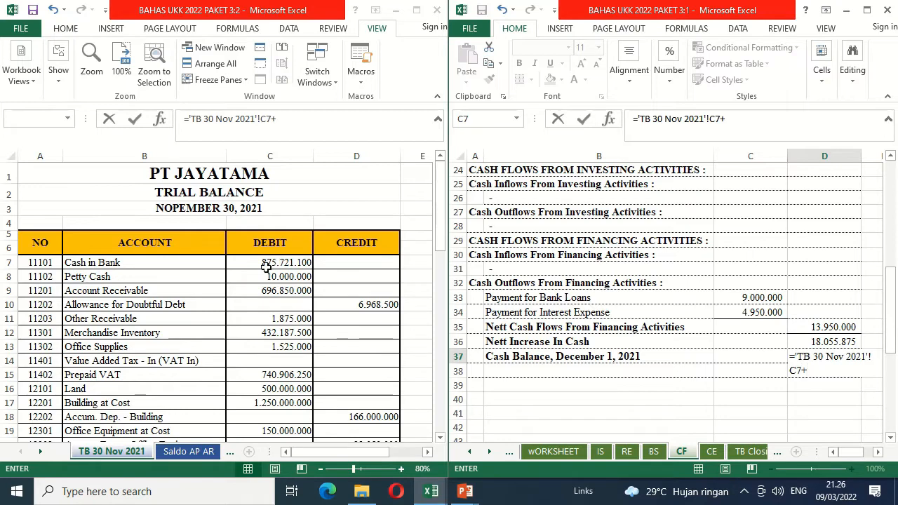
{"action": "left_click", "coordinate": [251, 276]}
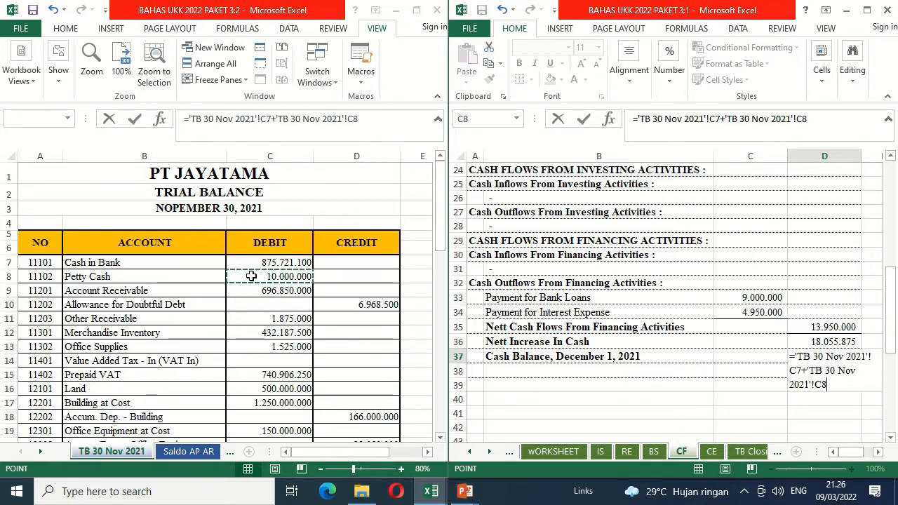
{"action": "key", "text": "Return"}
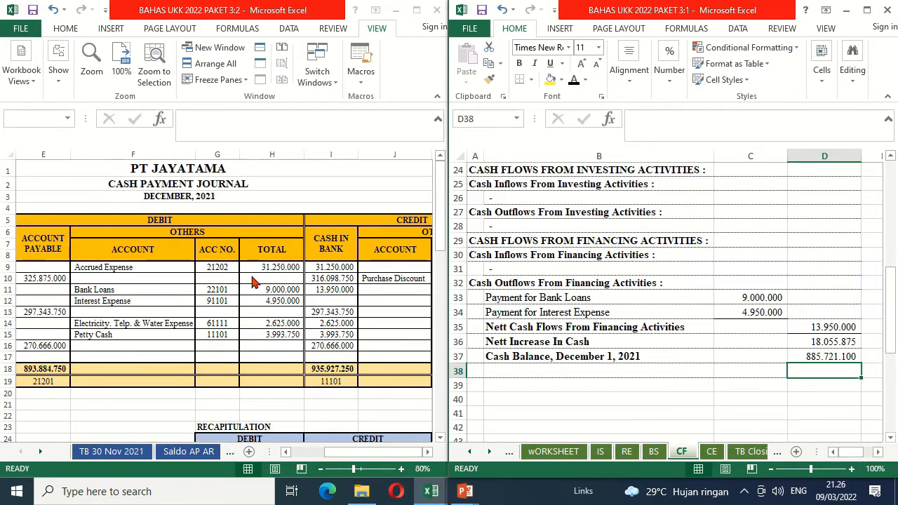
Step: Calculate the closing cash balance in D38 with =D36+D37
{"action": "type", "text": "="}
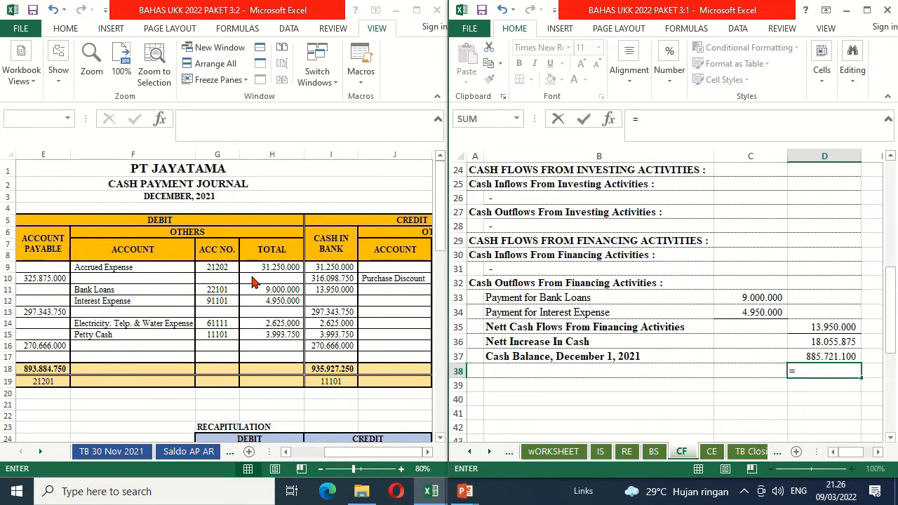
{"action": "key", "text": "Up"}
{"action": "key", "text": "Up"}
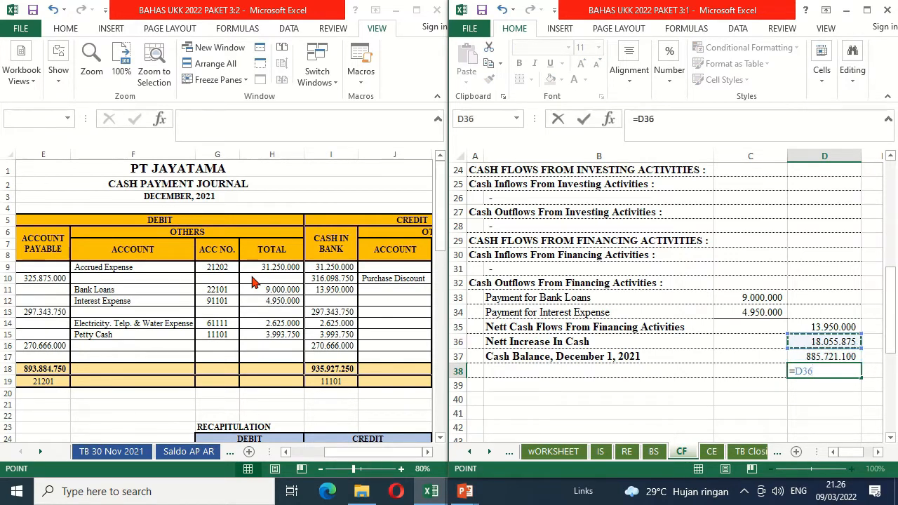
{"action": "type", "text": "+"}
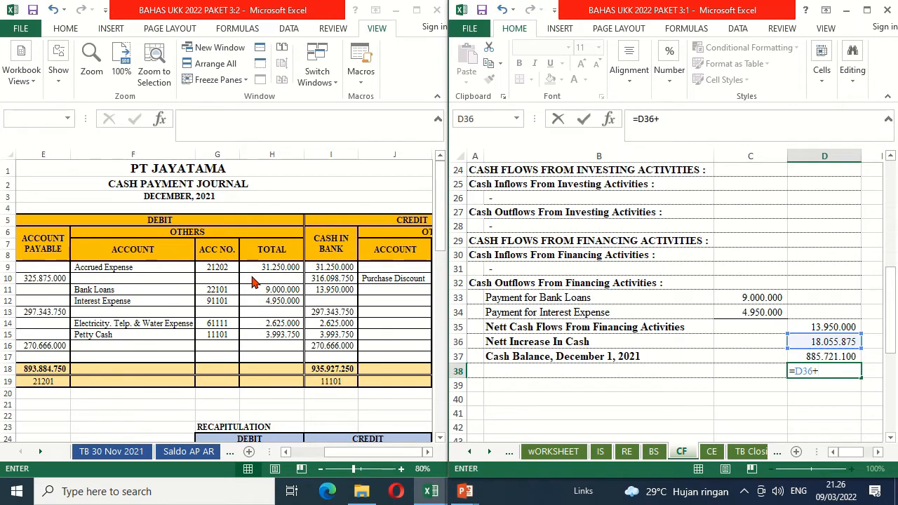
{"action": "key", "text": "Up"}
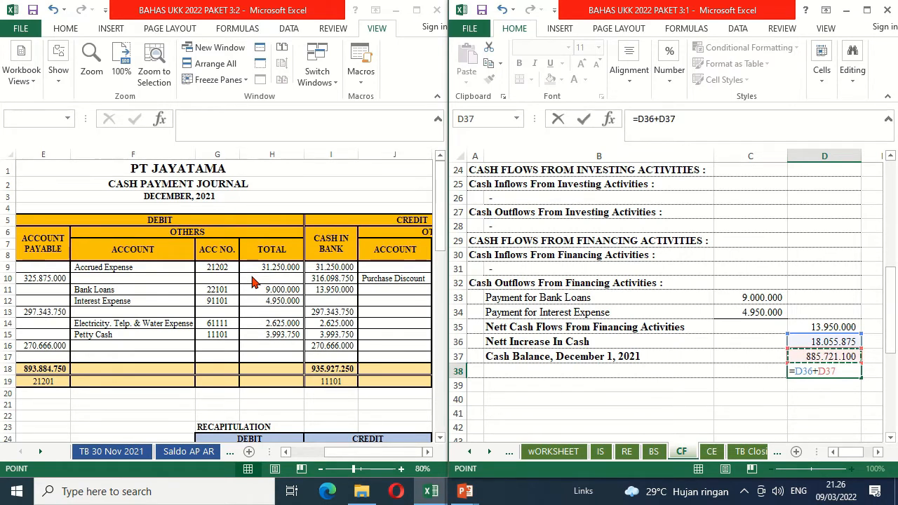
{"action": "key", "text": "Return"}
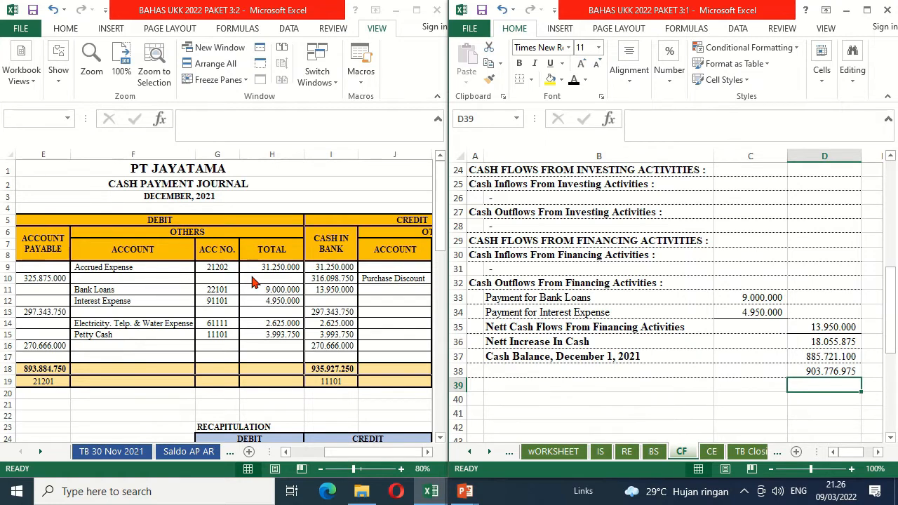
Step: Reveal the Cash Balance, December 31, 2021 label in B38 with black font
{"action": "key", "text": "Up"}
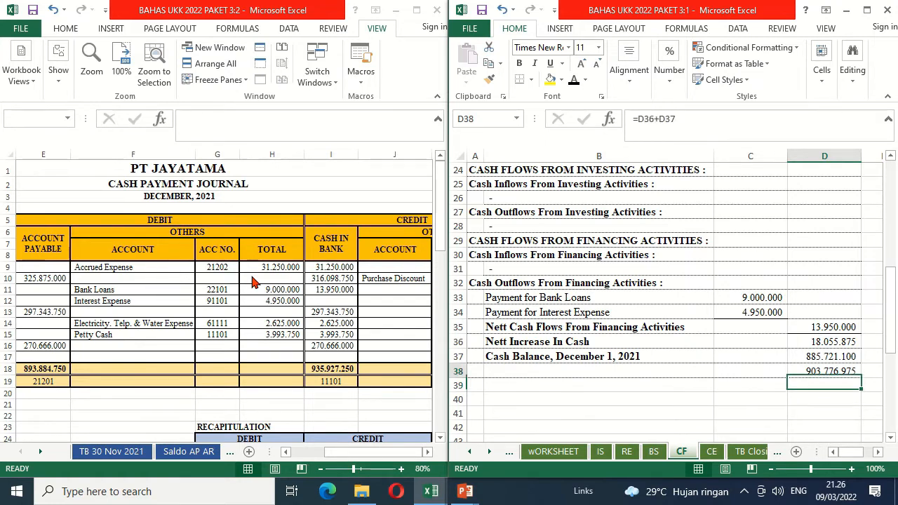
{"action": "key", "text": "Left"}
{"action": "key", "text": "Left"}
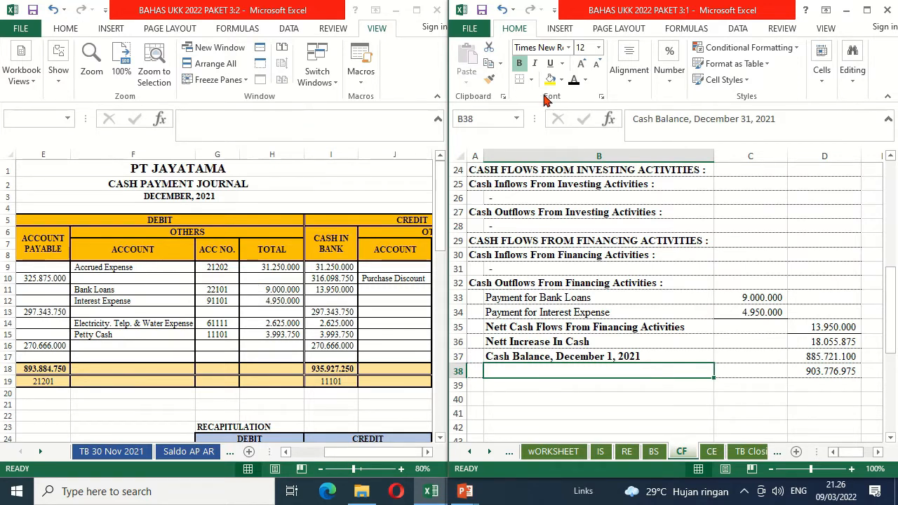
{"action": "left_click", "coordinate": [572, 83]}
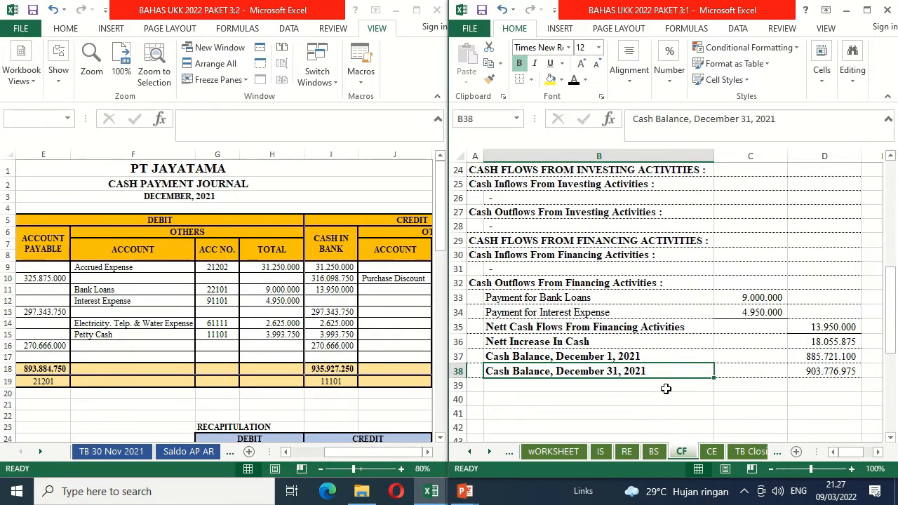
Step: Add a check in D40 that sums Cash in Bank (C6) and Petty Cash from the BS balance sheet
{"action": "left_click", "coordinate": [814, 402]}
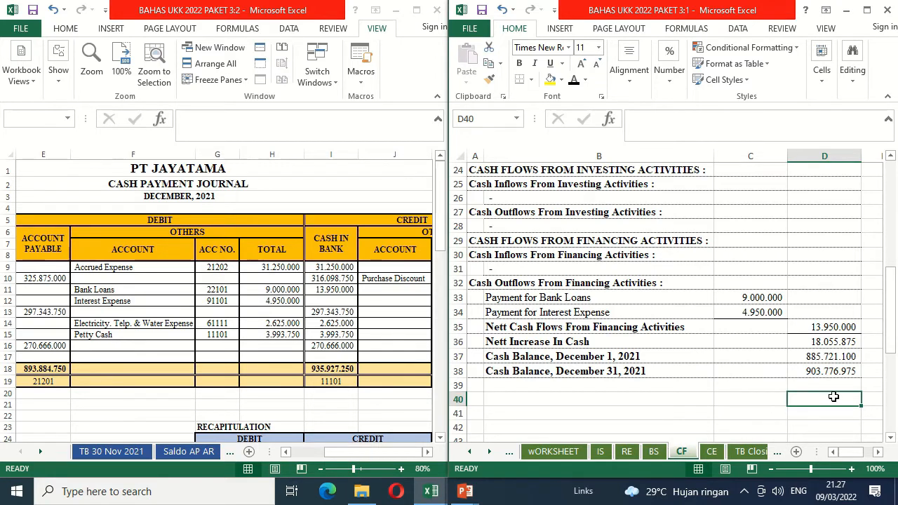
{"action": "type", "text": "="}
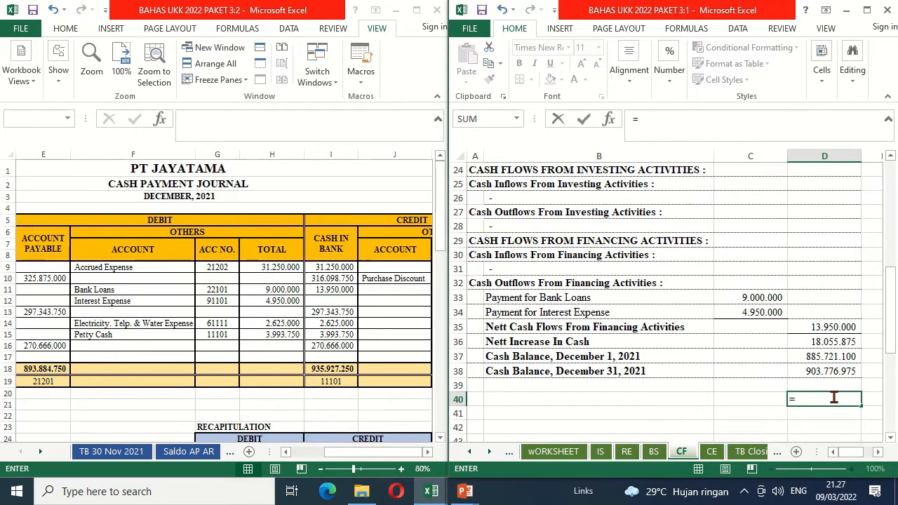
{"action": "left_click", "coordinate": [660, 455]}
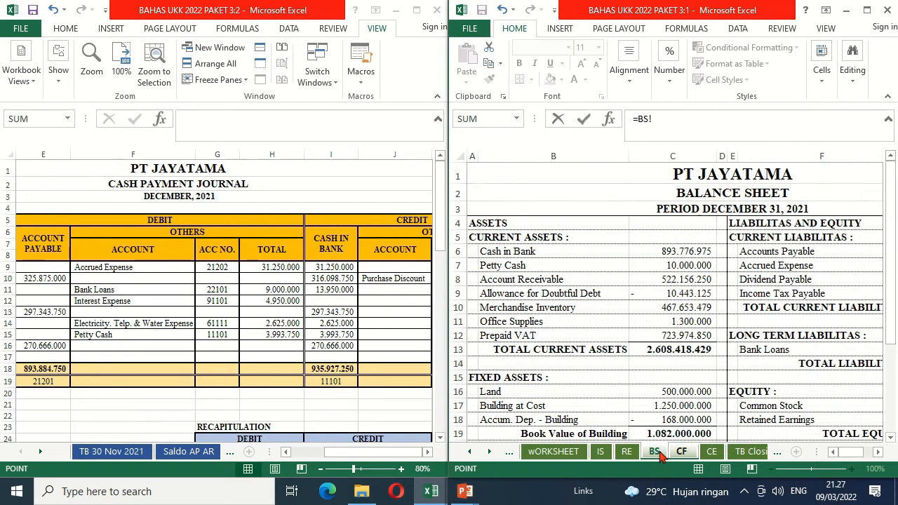
{"action": "left_click", "coordinate": [646, 252]}
{"action": "type", "text": "+BS!C7"}
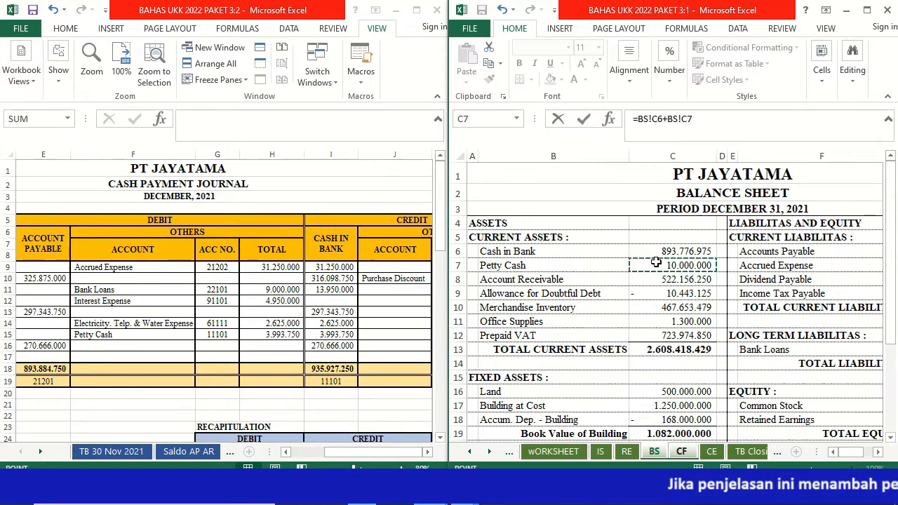
{"action": "key", "text": "Return"}
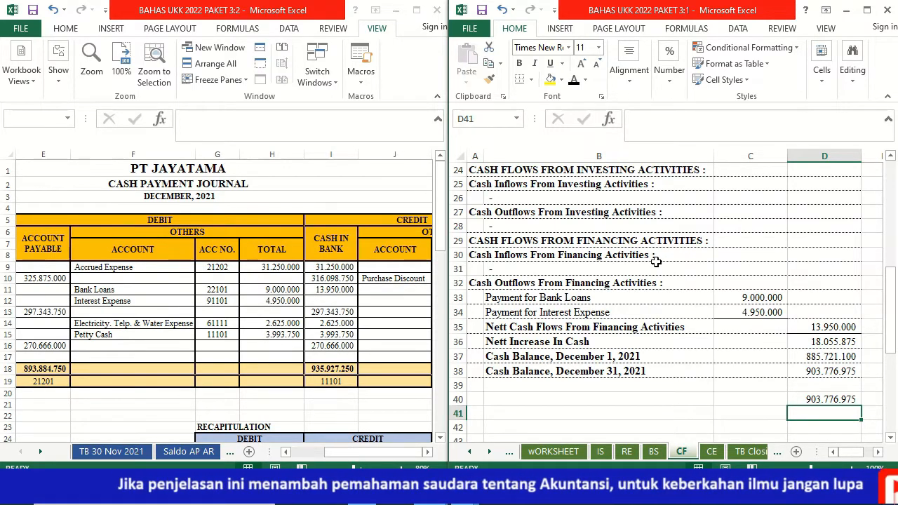
Step: Compare the closing cash balance with the balance sheet check in D41 using =D38-D40
{"action": "type", "text": "="}
{"action": "key", "text": "Up"}
{"action": "key", "text": "Up"}
{"action": "key", "text": "Up"}
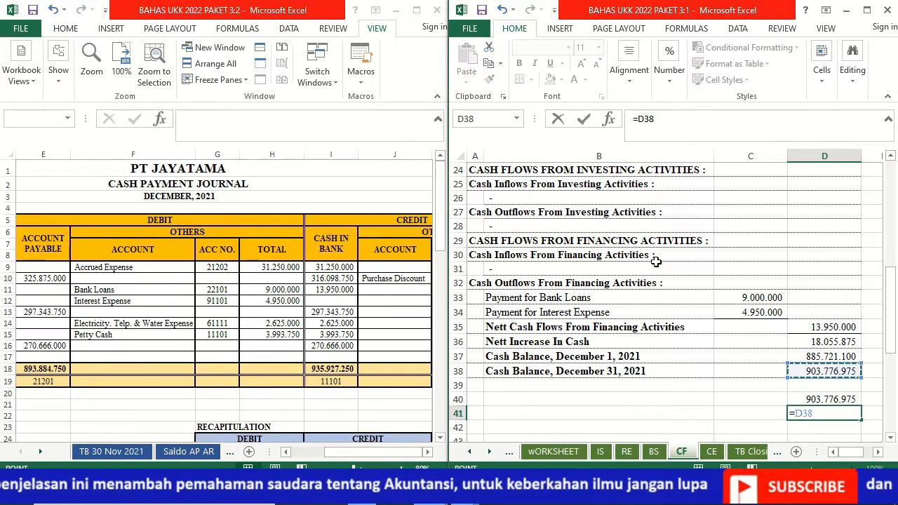
{"action": "type", "text": "-"}
{"action": "key", "text": "Up"}
{"action": "key", "text": "Return"}
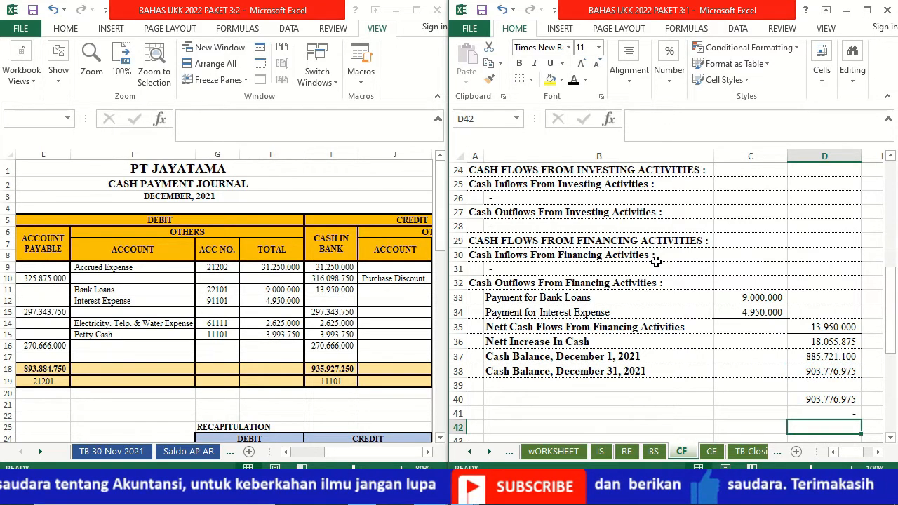
Step: Clear the check calculations from D40 and D41 and return to the closing balance in D38
{"action": "key", "text": "Up"}
{"action": "key", "text": "Up"}
{"action": "key", "text": "Up"}
{"action": "key", "text": "Up"}
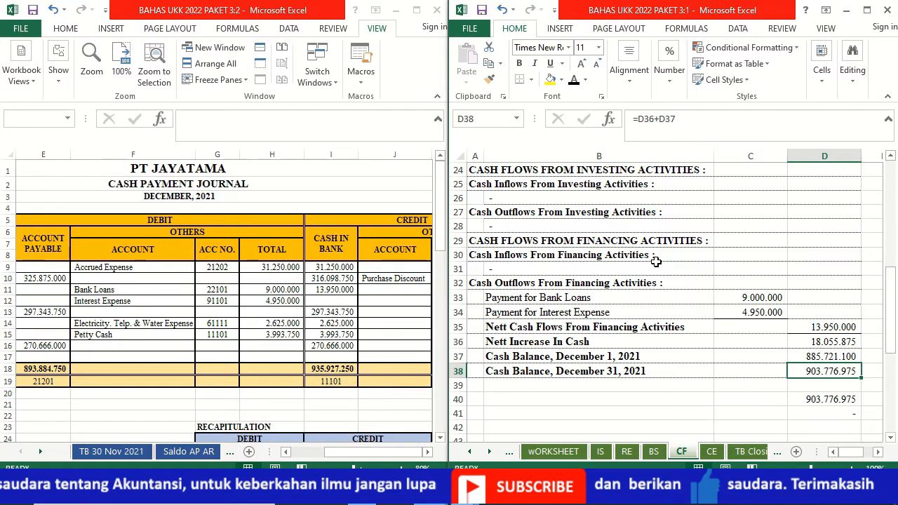
{"action": "key", "text": "Down"}
{"action": "key", "text": "Down"}
{"action": "key", "text": "Down"}
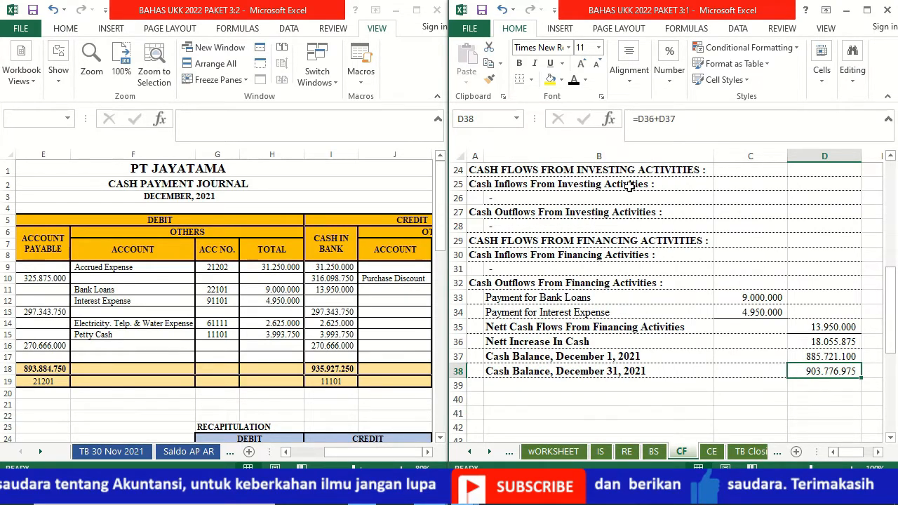
Step: Format the closing cash balance in D38 in bold with a Top and Double Bottom Border
{"action": "left_click", "coordinate": [531, 80]}
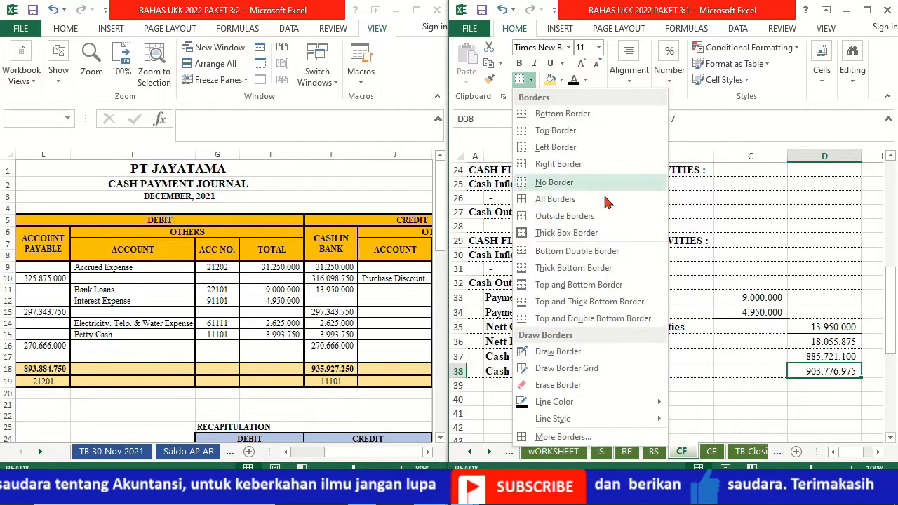
{"action": "left_click", "coordinate": [593, 318]}
{"action": "left_click", "coordinate": [824, 412]}
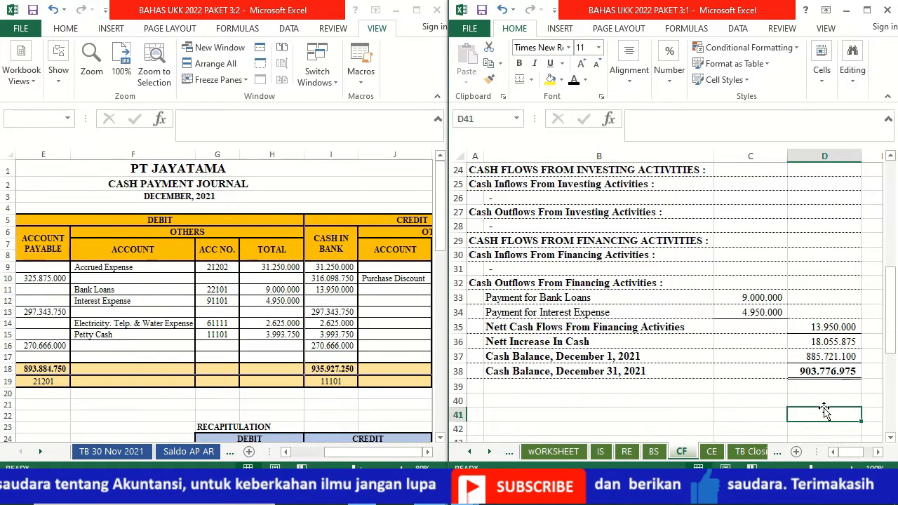
Step: Review the completed cash flow statement from its heading down to the December 31, 2021 cash balance
{"action": "key", "text": "Up"}
{"action": "key", "text": "Up"}
{"action": "key", "text": "Up"}
{"action": "key", "text": "Up"}
{"action": "key", "text": "Up"}
{"action": "key", "text": "Up"}
{"action": "key", "text": "Up"}
{"action": "key", "text": "Up"}
{"action": "key", "text": "Up"}
{"action": "key", "text": "Up"}
{"action": "key", "text": "Up"}
{"action": "key", "text": "Up"}
{"action": "key", "text": "Up"}
{"action": "key", "text": "Up"}
{"action": "key", "text": "Up"}
{"action": "key", "text": "Up"}
{"action": "key", "text": "Up"}
{"action": "key", "text": "Up"}
{"action": "key", "text": "Up"}
{"action": "key", "text": "Up"}
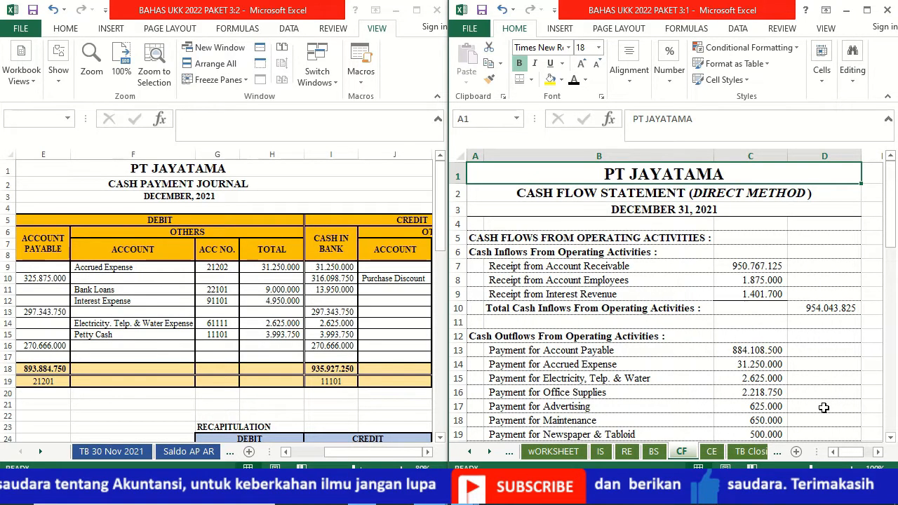
{"action": "key", "text": "Down"}
{"action": "key", "text": "Down"}
{"action": "key", "text": "Down"}
{"action": "key", "text": "Down"}
{"action": "key", "text": "Down"}
{"action": "key", "text": "Down"}
{"action": "key", "text": "Down"}
{"action": "key", "text": "Down"}
{"action": "key", "text": "Down"}
{"action": "key", "text": "Down"}
{"action": "key", "text": "Down"}
{"action": "key", "text": "Down"}
{"action": "key", "text": "Down"}
{"action": "key", "text": "Down"}
{"action": "key", "text": "Down"}
{"action": "key", "text": "Down"}
{"action": "key", "text": "Down"}
{"action": "key", "text": "Down"}
{"action": "key", "text": "Down"}
{"action": "key", "text": "Down"}
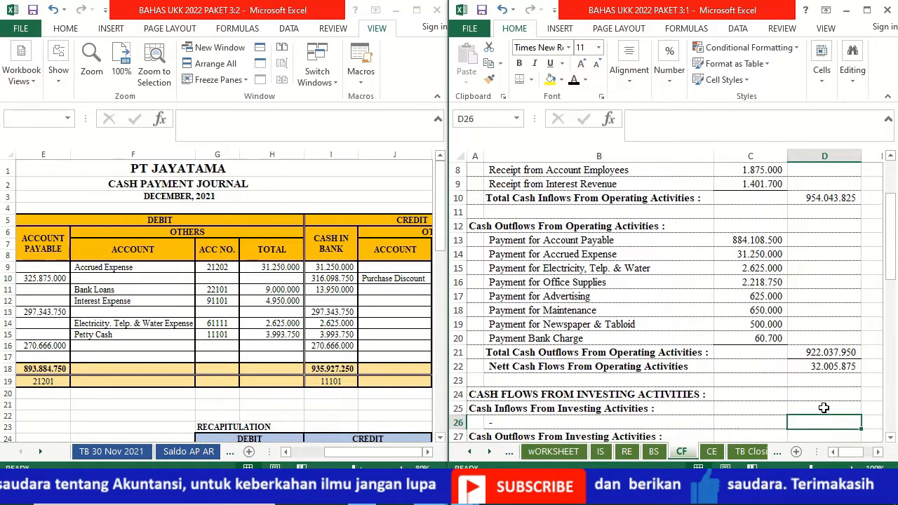
{"action": "key", "text": "Down"}
{"action": "key", "text": "Down"}
{"action": "key", "text": "Down"}
{"action": "key", "text": "Down"}
{"action": "key", "text": "Down"}
{"action": "key", "text": "Down"}
{"action": "key", "text": "Down"}
{"action": "key", "text": "Down"}
{"action": "key", "text": "Down"}
{"action": "key", "text": "Down"}
{"action": "key", "text": "Down"}
{"action": "key", "text": "Down"}
{"action": "key", "text": "Down"}
{"action": "key", "text": "Down"}
{"action": "key", "text": "Up"}
{"action": "key", "text": "Up"}
{"action": "key", "text": "Up"}
{"action": "key", "text": "Up"}
{"action": "key", "text": "Up"}
{"action": "key", "text": "Up"}
{"action": "key", "text": "Up"}
{"action": "key", "text": "Up"}
{"action": "key", "text": "Up"}
{"action": "key", "text": "Up"}
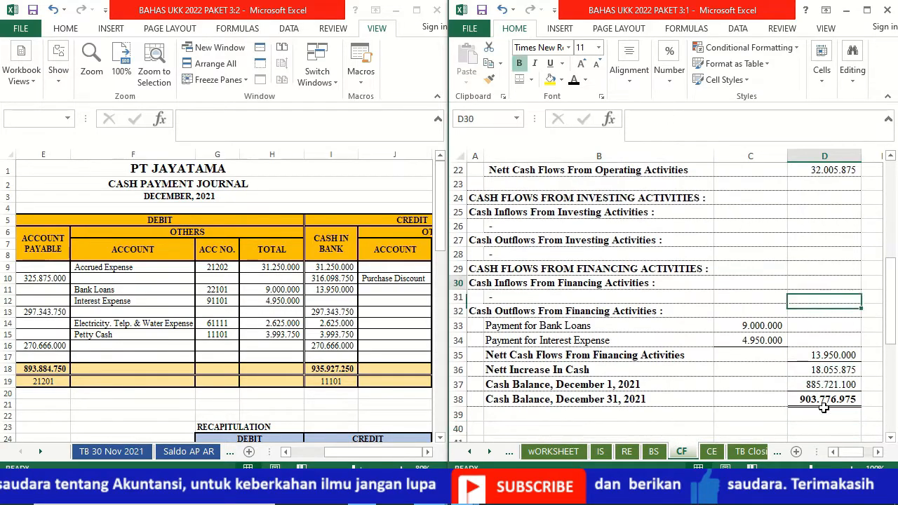